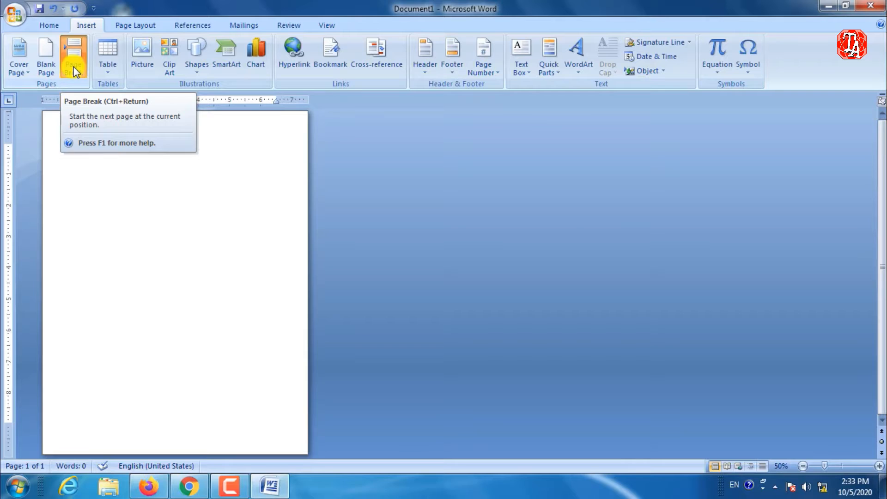
Insert a page break in the blank document, and undo it.
{"action": "left_click", "coordinate": [74, 67]}
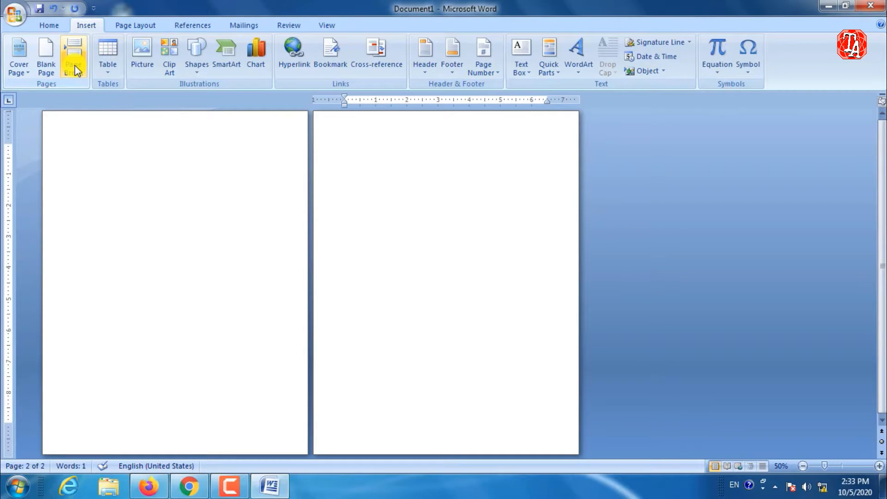
{"action": "key", "text": "ctrl+z"}
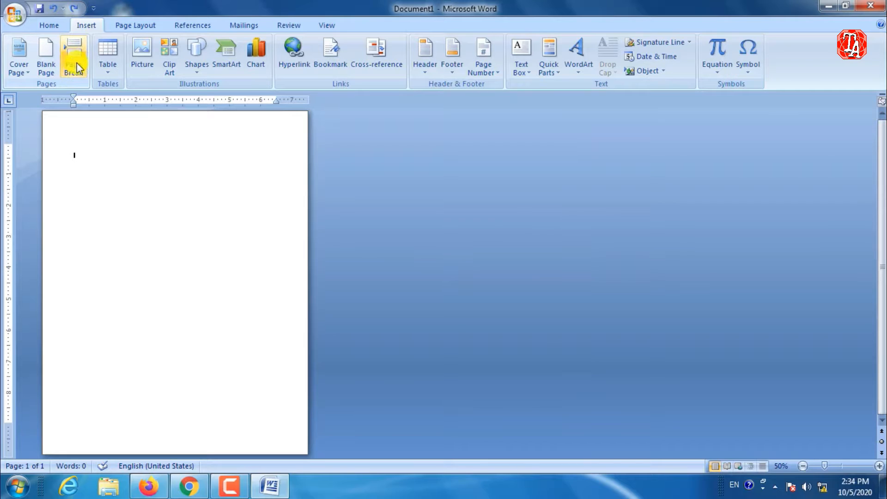
Insert a table of 10 columns by 8 rows and stretch it downward to make the rows taller.
{"action": "left_click", "coordinate": [107, 68]}
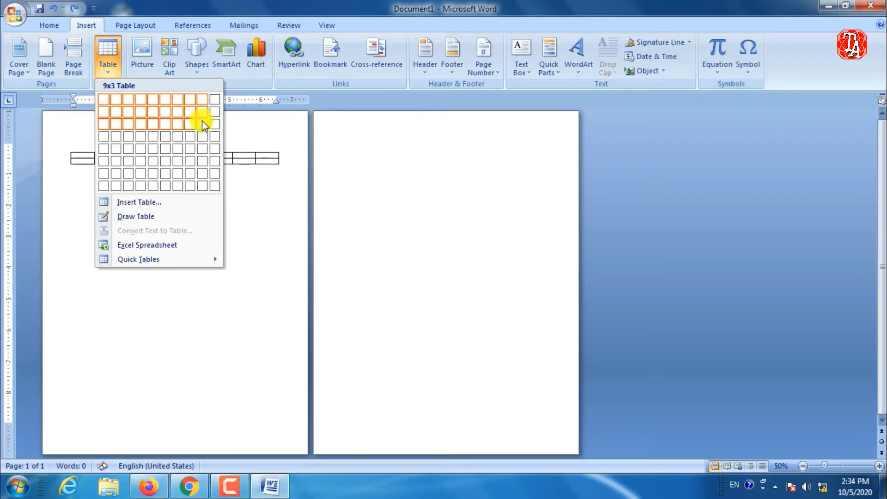
{"action": "left_click", "coordinate": [216, 187]}
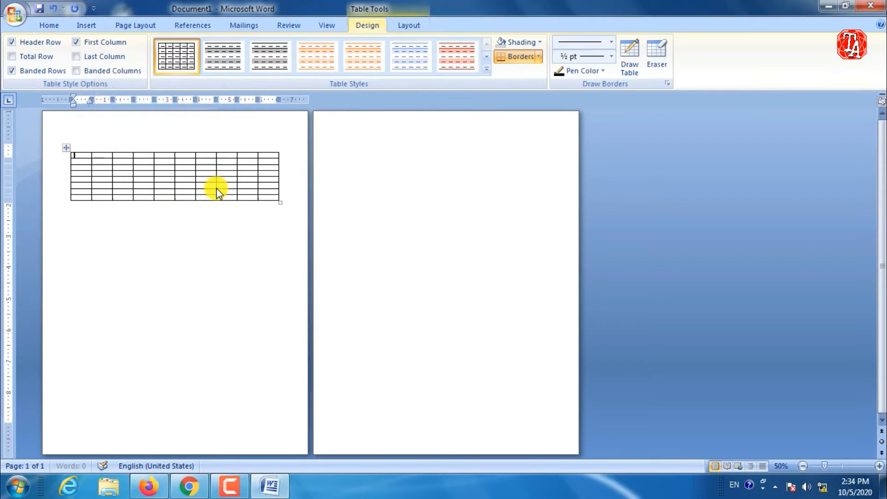
{"action": "scroll", "coordinate": [214, 187], "scroll_direction": "up", "scroll_amount": 5}
{"action": "scroll", "coordinate": [212, 192], "scroll_direction": "up", "scroll_amount": 1}
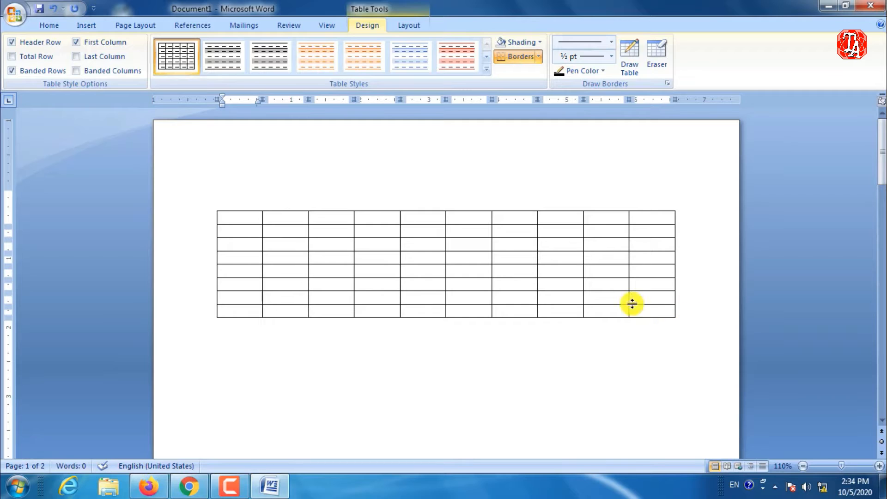
{"action": "left_click_drag", "start_coordinate": [677, 319], "coordinate": [679, 398]}
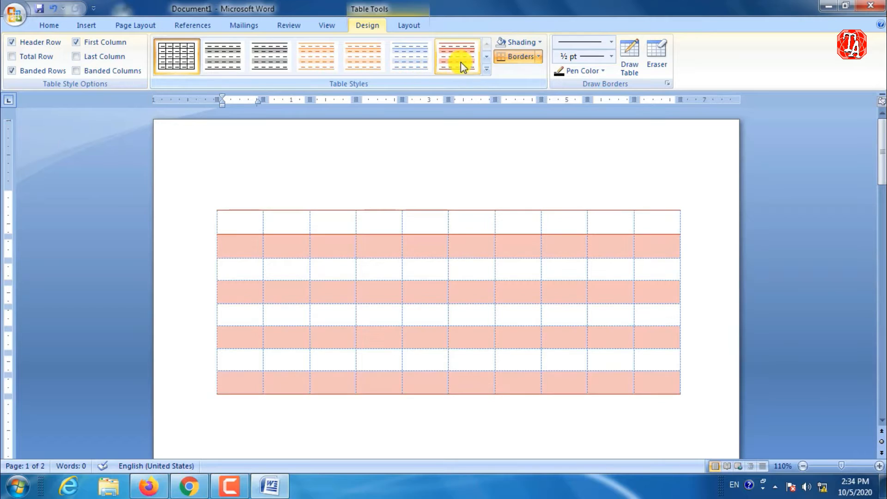
Apply the built-in table style with a gold header row and first column, and add outside borders to the first cell.
{"action": "left_click", "coordinate": [487, 69]}
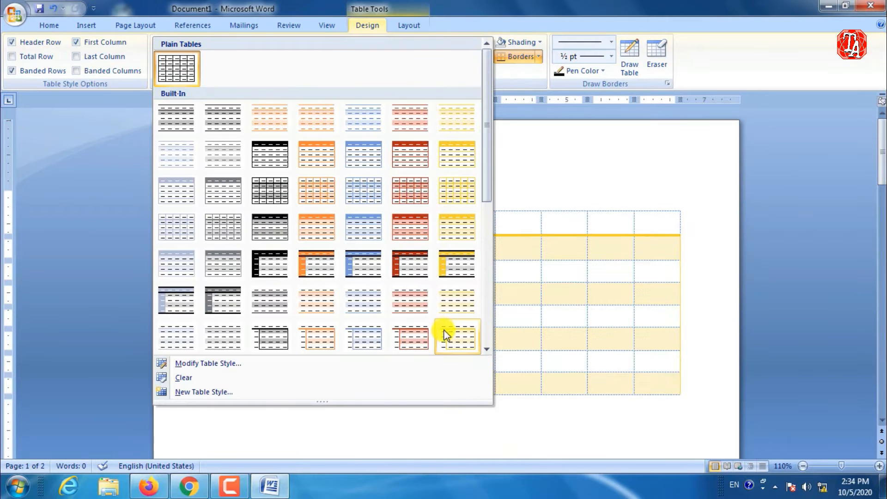
{"action": "left_click", "coordinate": [456, 269]}
{"action": "left_click", "coordinate": [539, 56]}
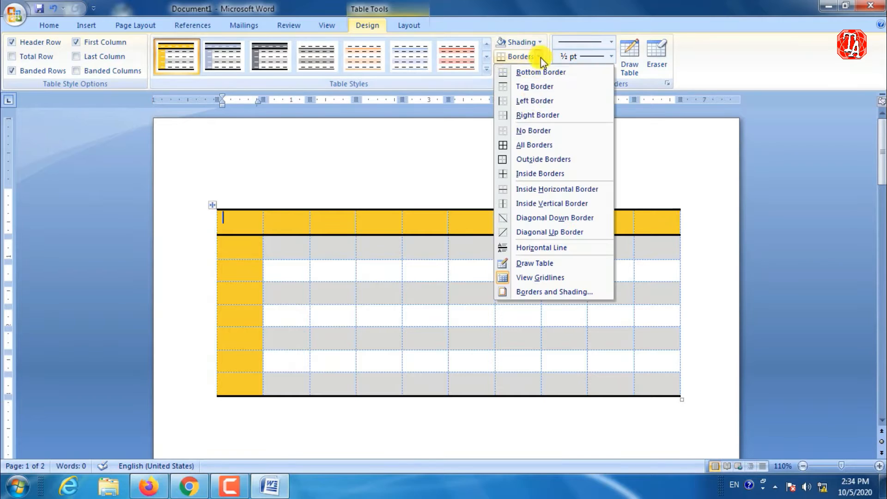
{"action": "left_click", "coordinate": [521, 162]}
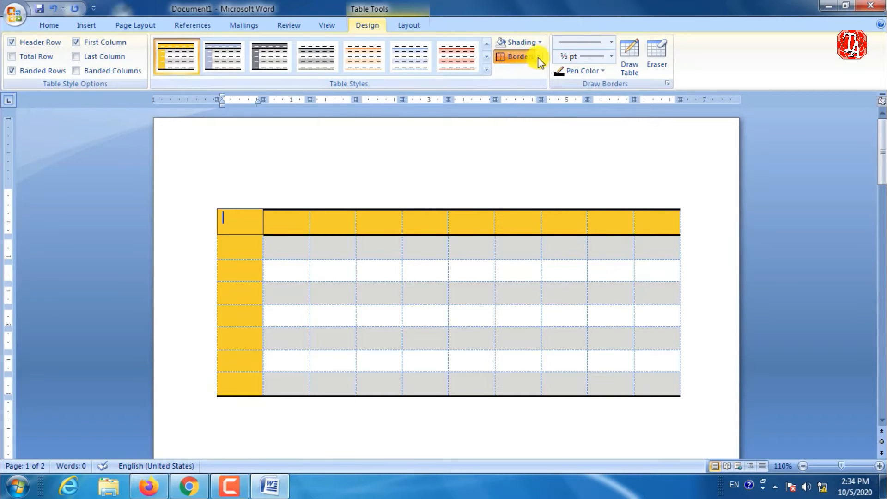
Apply all borders and red shading to the table's first cell.
{"action": "left_click", "coordinate": [540, 43]}
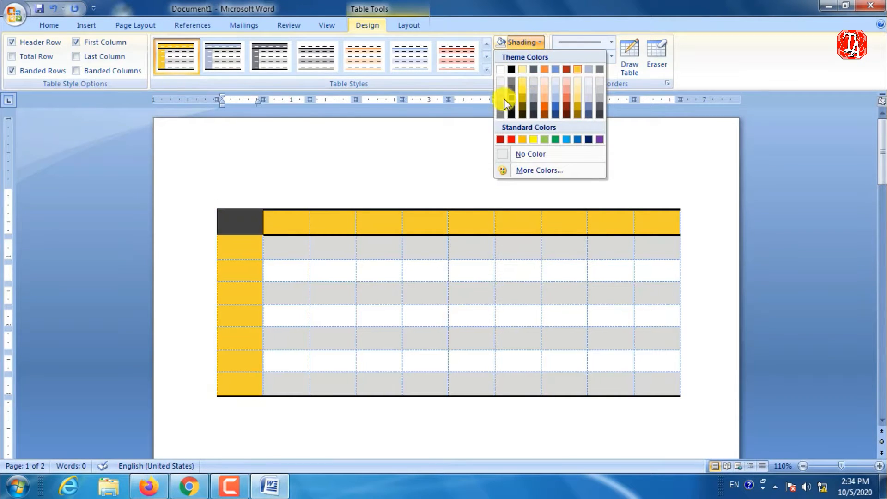
{"action": "left_click", "coordinate": [236, 220]}
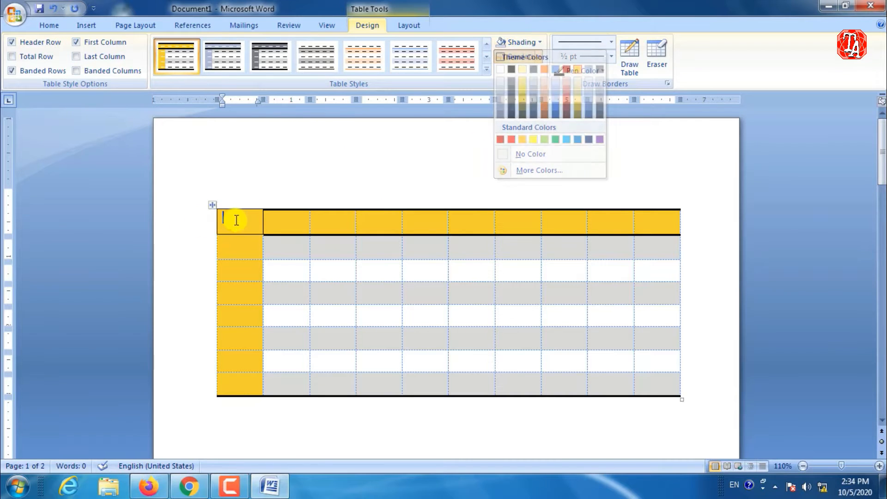
{"action": "left_click", "coordinate": [543, 59]}
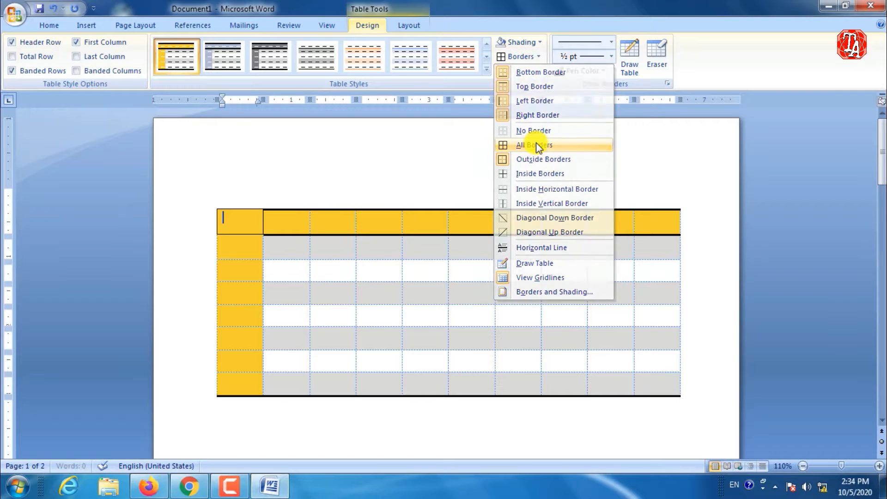
{"action": "left_click", "coordinate": [535, 145]}
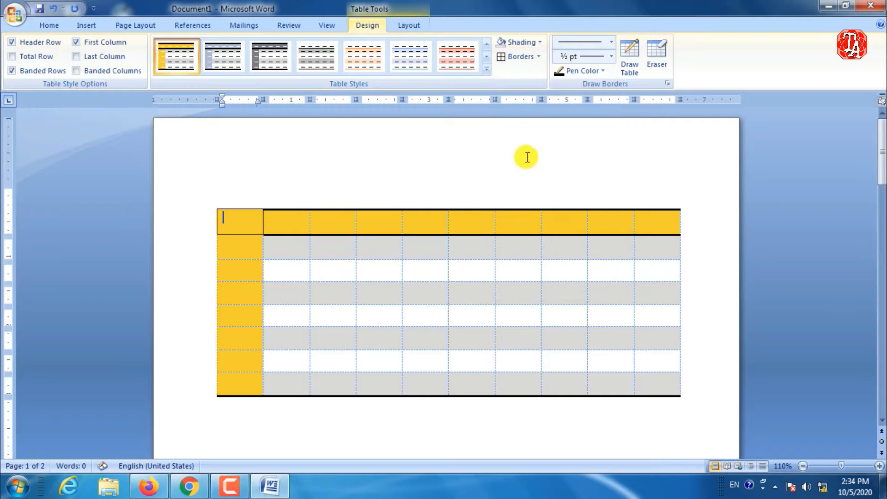
{"action": "left_click", "coordinate": [539, 43]}
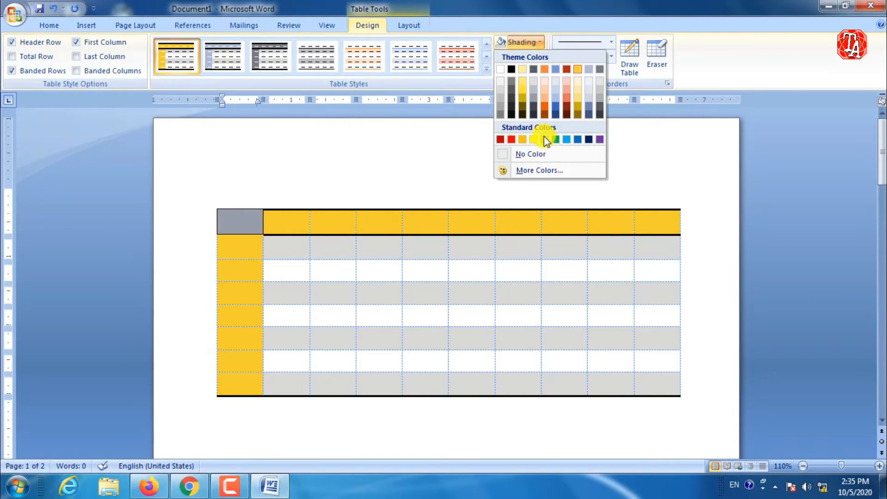
{"action": "left_click", "coordinate": [511, 139]}
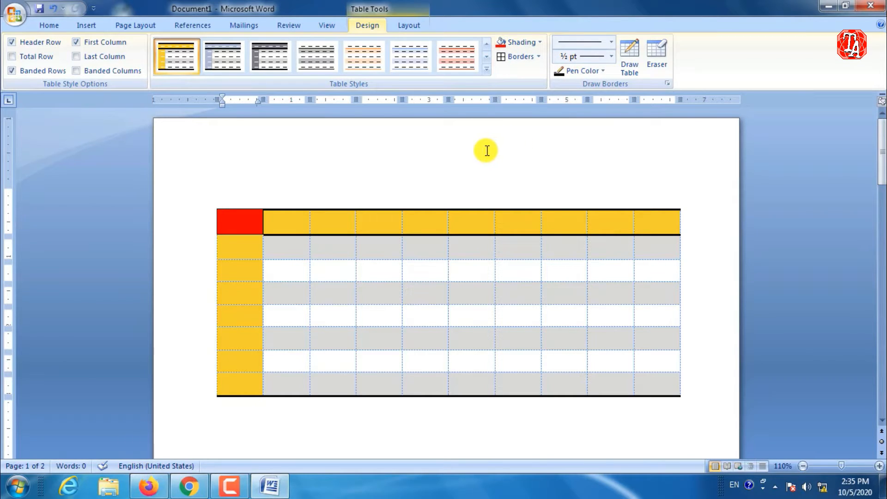
Select the whole table and cut it from the document.
{"action": "mouse_move", "coordinate": [281, 218]}
{"action": "left_click", "coordinate": [210, 210]}
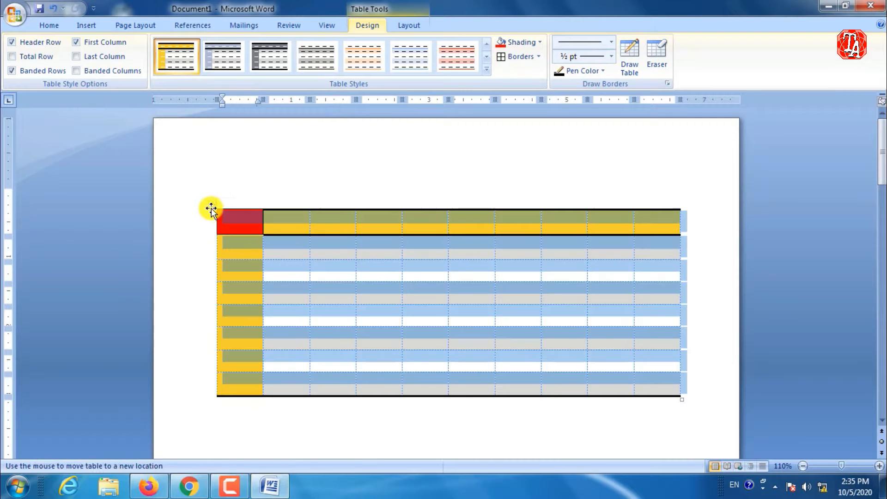
{"action": "right_click", "coordinate": [210, 208]}
{"action": "left_click", "coordinate": [238, 216]}
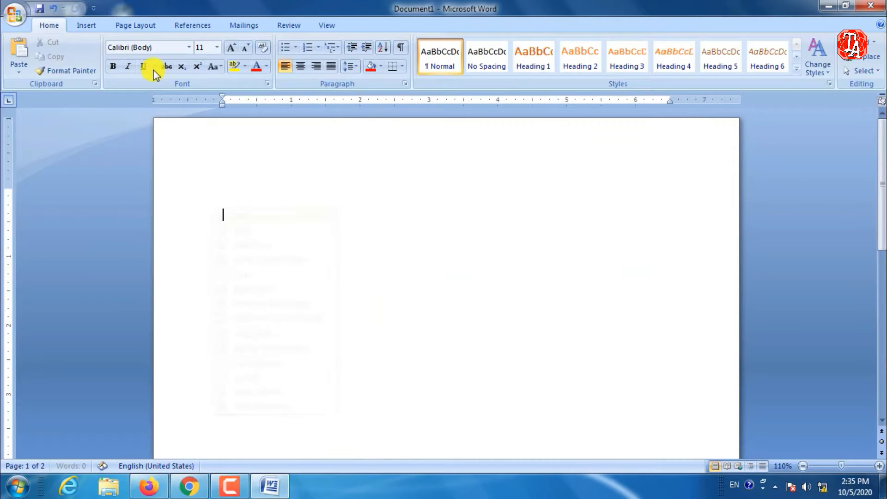
Insert the portrait picture "index" of the man with a red tie from the resume folder.
{"action": "left_click", "coordinate": [87, 28]}
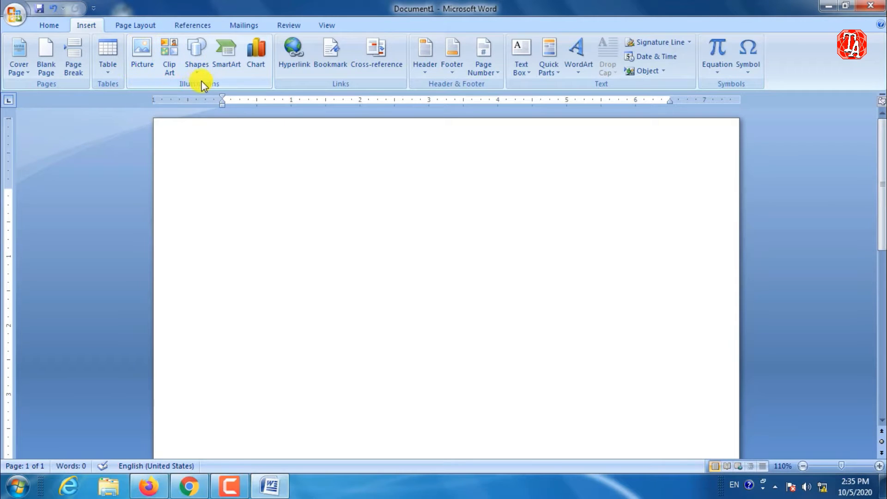
{"action": "left_click", "coordinate": [145, 60]}
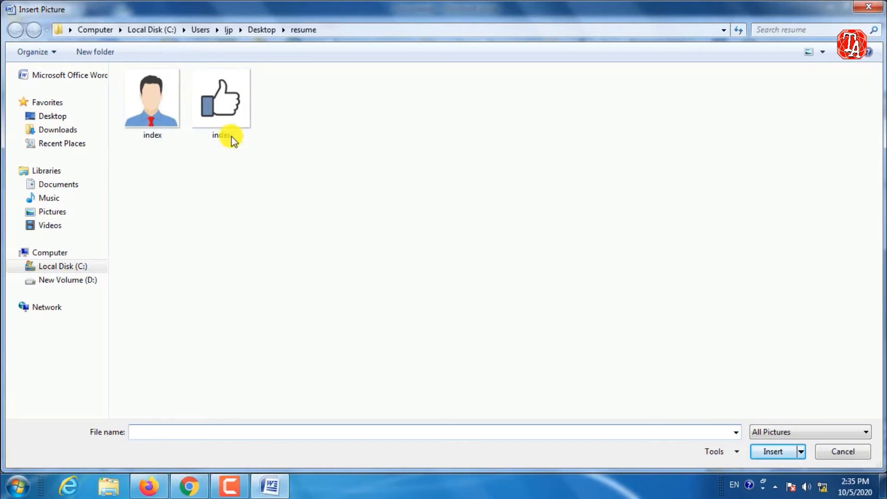
{"action": "left_click", "coordinate": [174, 102]}
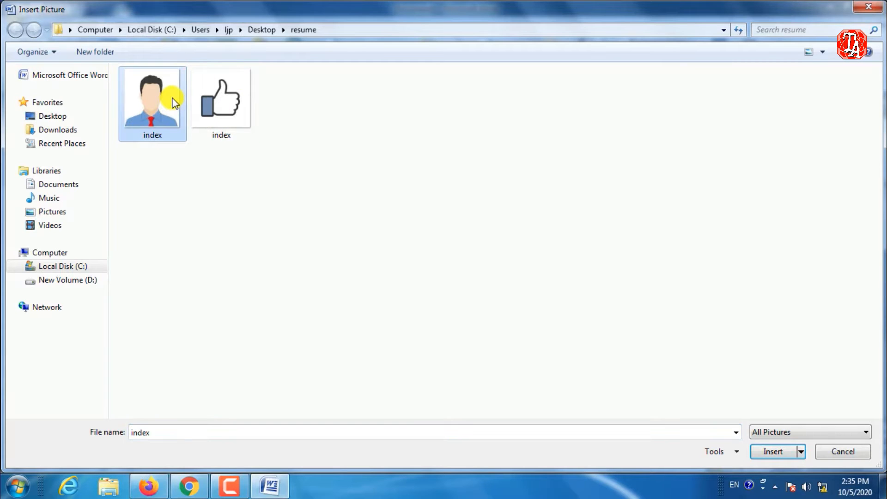
{"action": "left_click", "coordinate": [767, 452]}
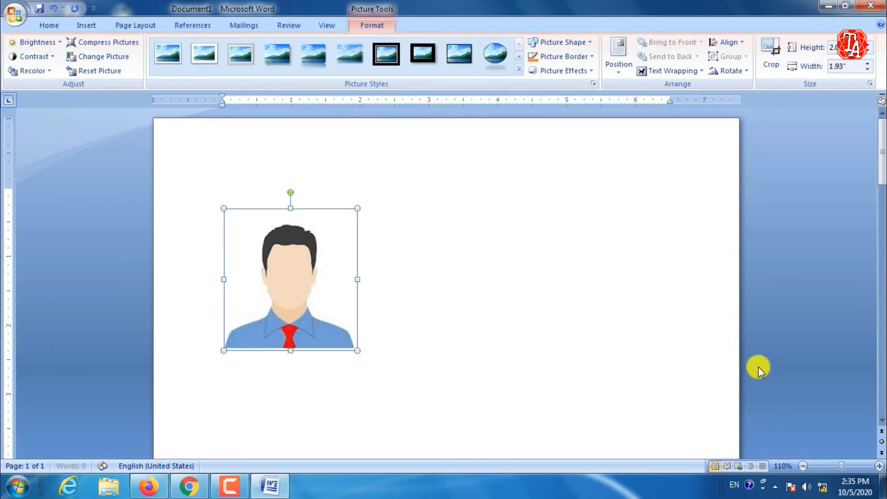
Set the portrait's text wrapping to In Front of Text and move it up and right, near the top of the page.
{"action": "scroll", "coordinate": [302, 245], "scroll_direction": "down", "scroll_amount": 2}
{"action": "left_click_drag", "start_coordinate": [303, 246], "coordinate": [331, 245]}
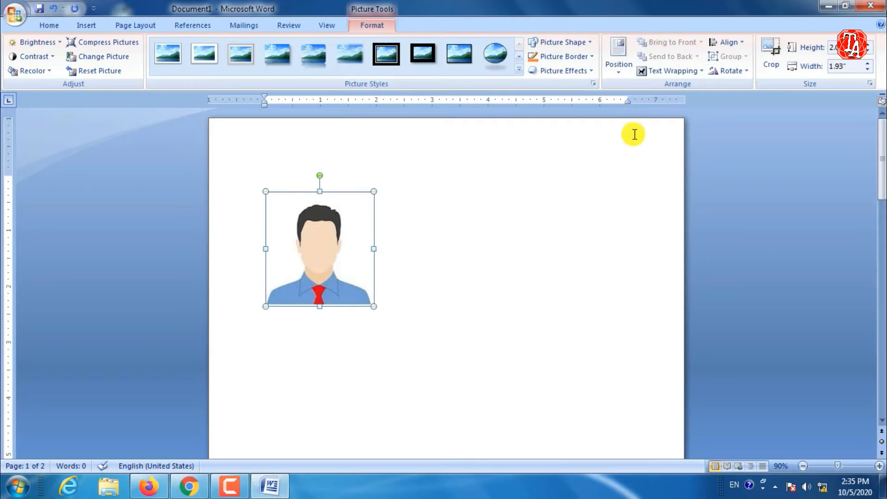
{"action": "left_click", "coordinate": [699, 73]}
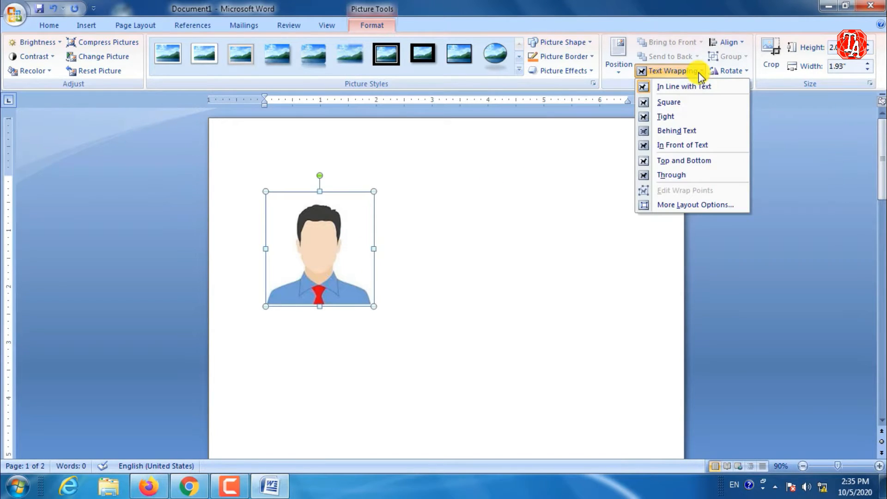
{"action": "left_click", "coordinate": [693, 146]}
{"action": "left_click_drag", "start_coordinate": [317, 244], "coordinate": [400, 204]}
{"action": "left_click_drag", "start_coordinate": [400, 133], "coordinate": [396, 166]}
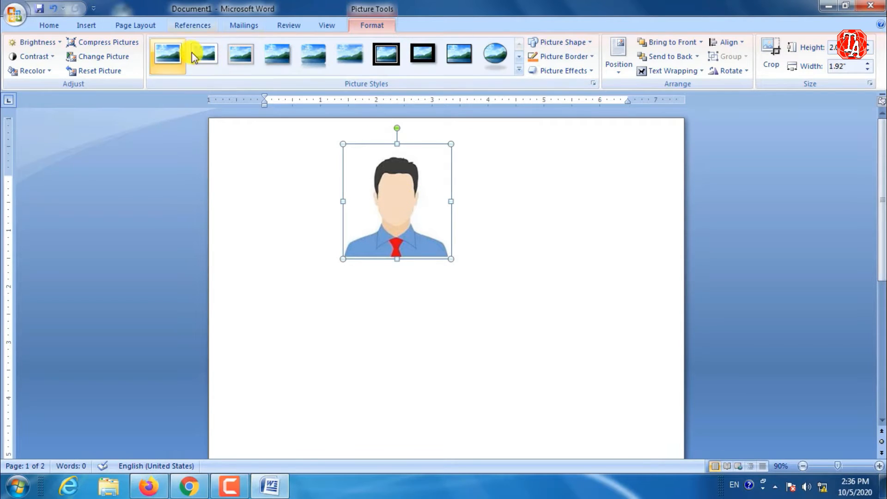
Try the gray framed picture style and the oval picture style on the portrait.
{"action": "left_click", "coordinate": [238, 57]}
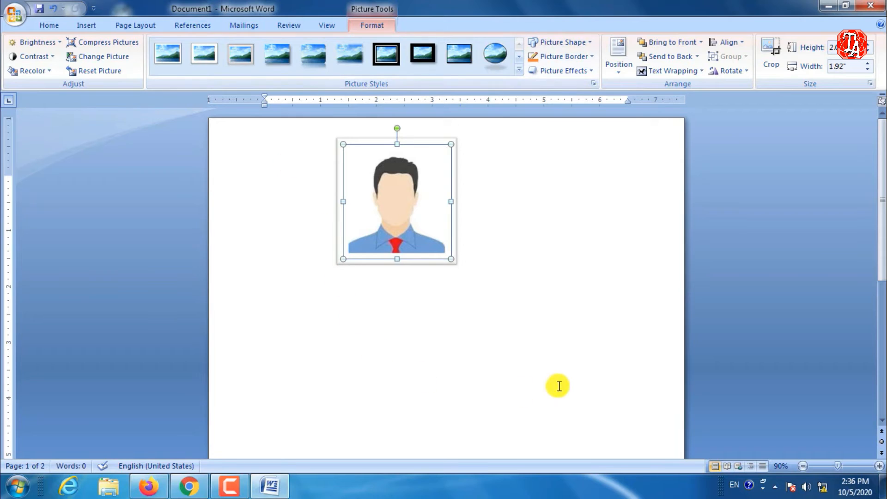
{"action": "left_click", "coordinate": [575, 231]}
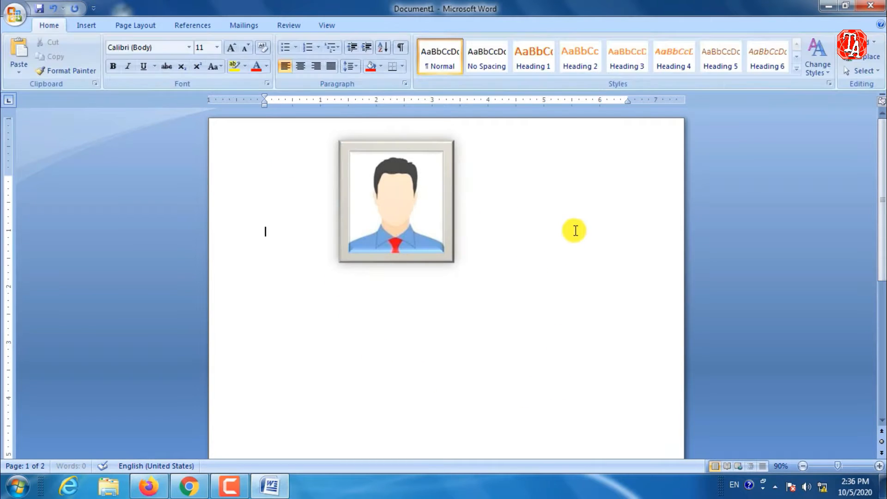
{"action": "left_click", "coordinate": [358, 197]}
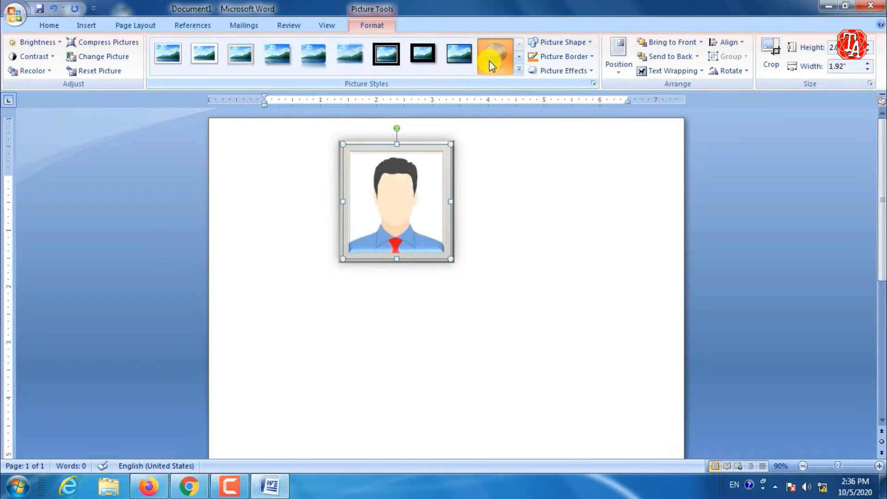
{"action": "left_click", "coordinate": [489, 61]}
Apply the rounded picture style with a reflection below to the portrait, and deselect it.
{"action": "left_click", "coordinate": [519, 70]}
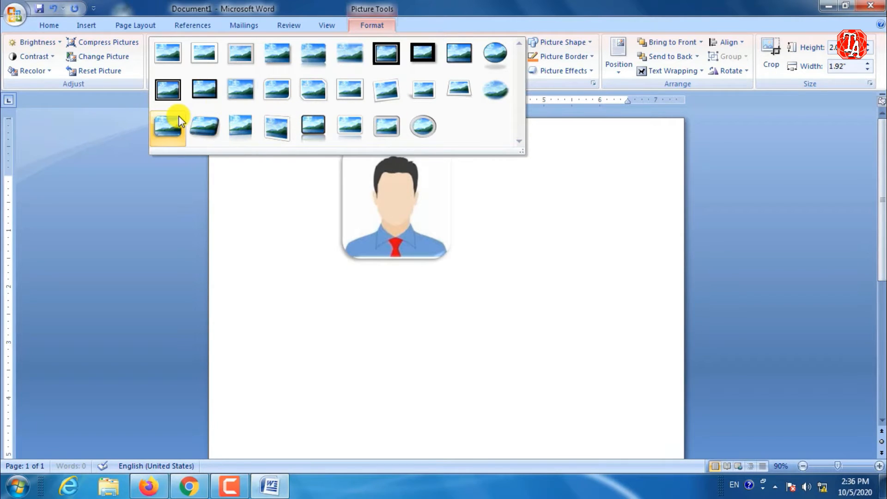
{"action": "left_click", "coordinate": [314, 56]}
{"action": "left_click", "coordinate": [549, 251]}
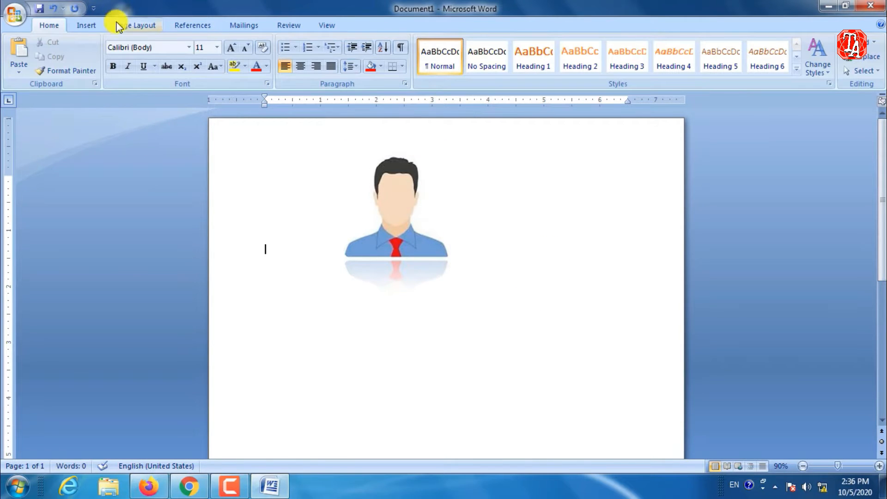
Show the Clip Art options and open the Clip Organizer.
{"action": "left_click", "coordinate": [85, 26]}
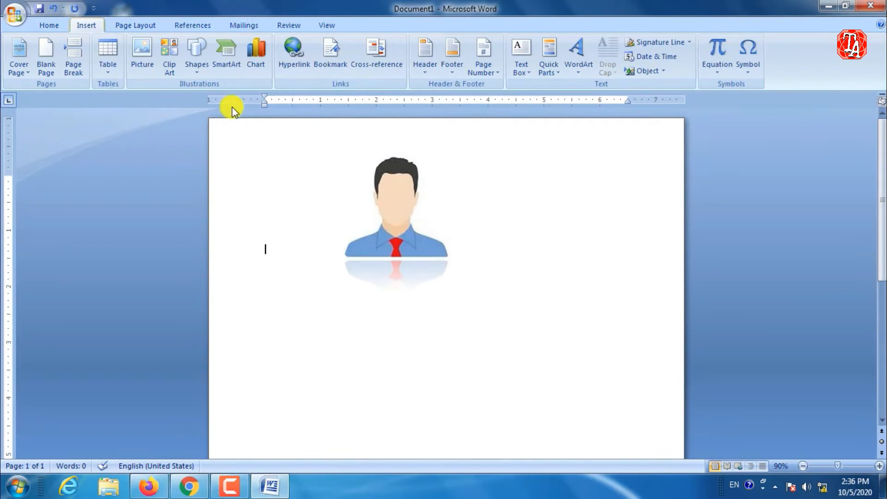
{"action": "left_click", "coordinate": [173, 66]}
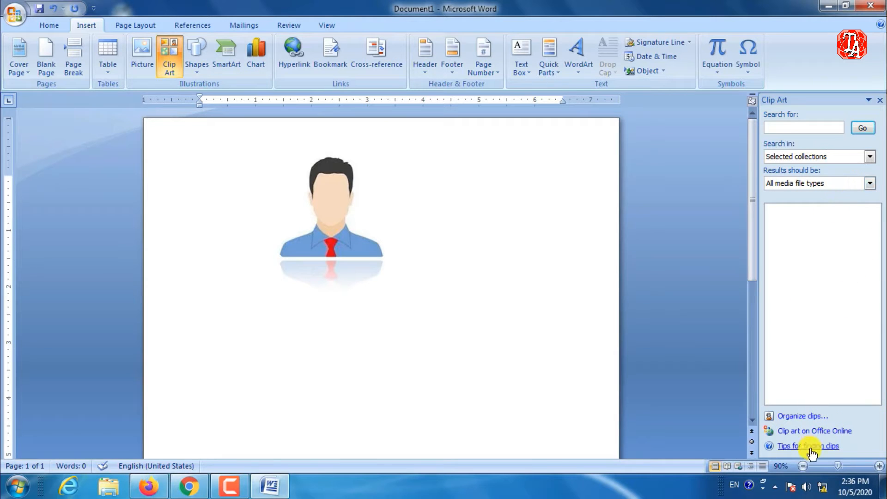
{"action": "left_click", "coordinate": [824, 417]}
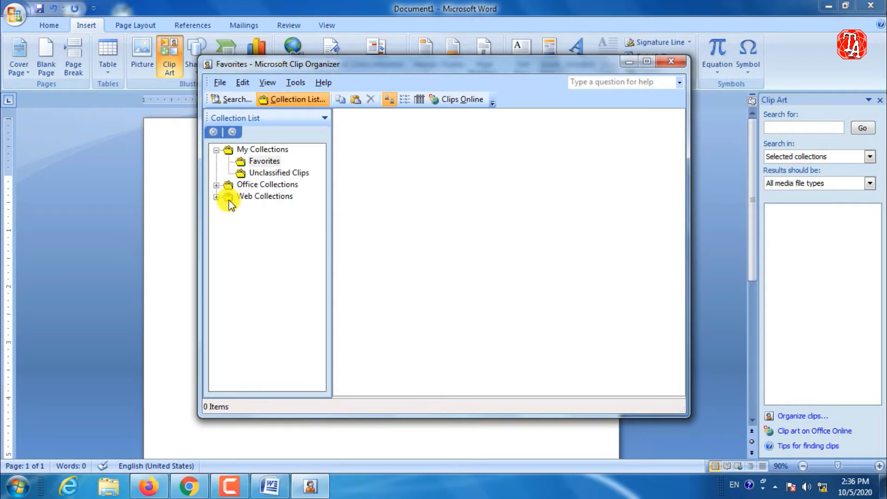
Expand Office Collections and examine the clips in categories such as Animals, AutoShapes, Buildings, Communication, Decorative Elements, Healthcare and Fantasy.
{"action": "left_click", "coordinate": [216, 185]}
{"action": "left_click", "coordinate": [255, 183]}
{"action": "left_click", "coordinate": [257, 209]}
{"action": "left_click", "coordinate": [261, 232]}
{"action": "left_click", "coordinate": [264, 267]}
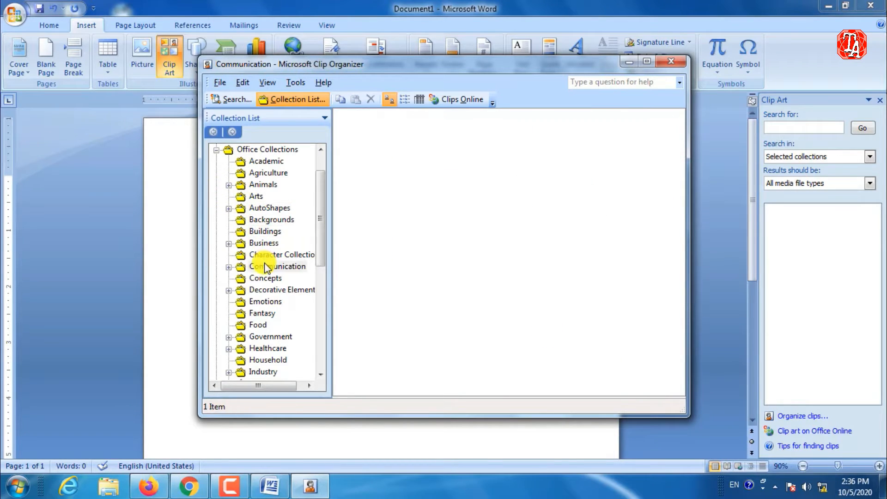
{"action": "left_click", "coordinate": [275, 290]}
{"action": "left_click", "coordinate": [265, 313]}
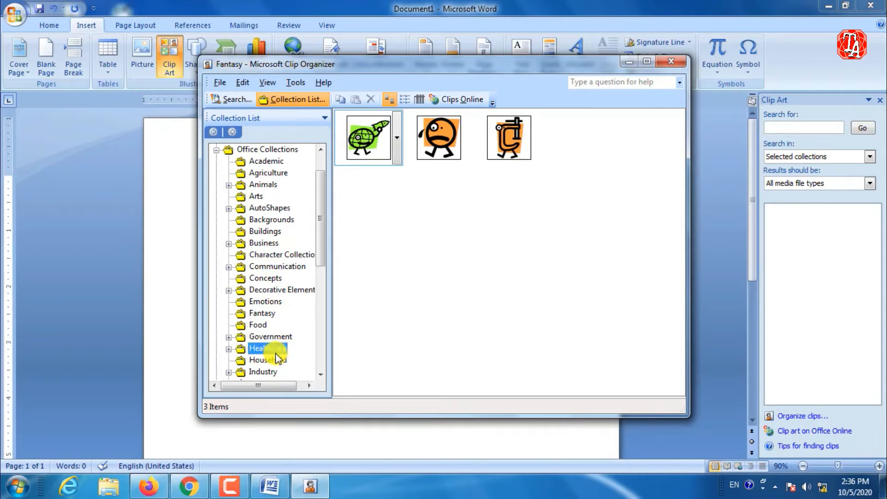
{"action": "left_click", "coordinate": [273, 349]}
{"action": "left_click", "coordinate": [259, 314]}
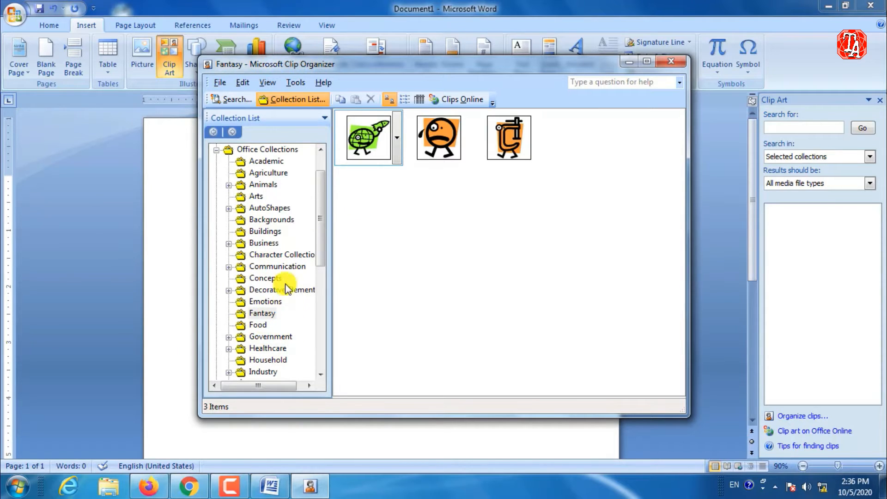
Copy the walking orange face clip from the Fantasy collection and paste it into the document beside the portrait.
{"action": "left_click", "coordinate": [271, 312]}
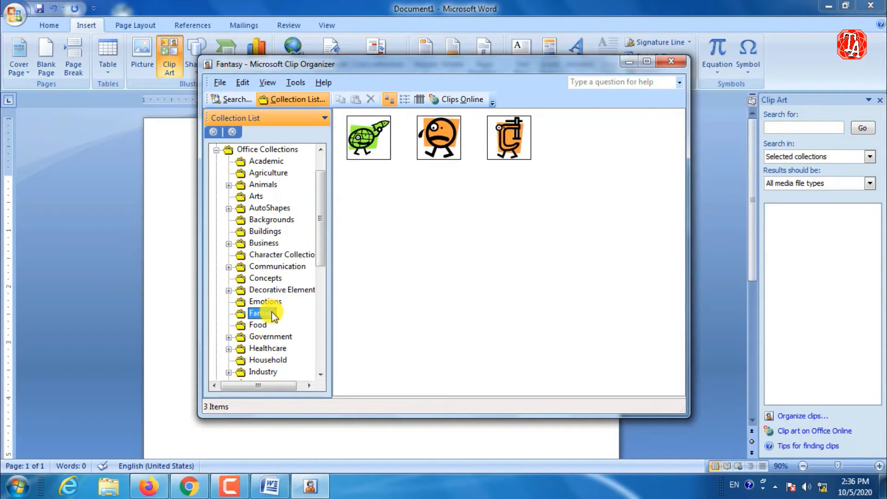
{"action": "left_click", "coordinate": [430, 147]}
{"action": "left_click", "coordinate": [467, 137]}
{"action": "left_click", "coordinate": [400, 173]}
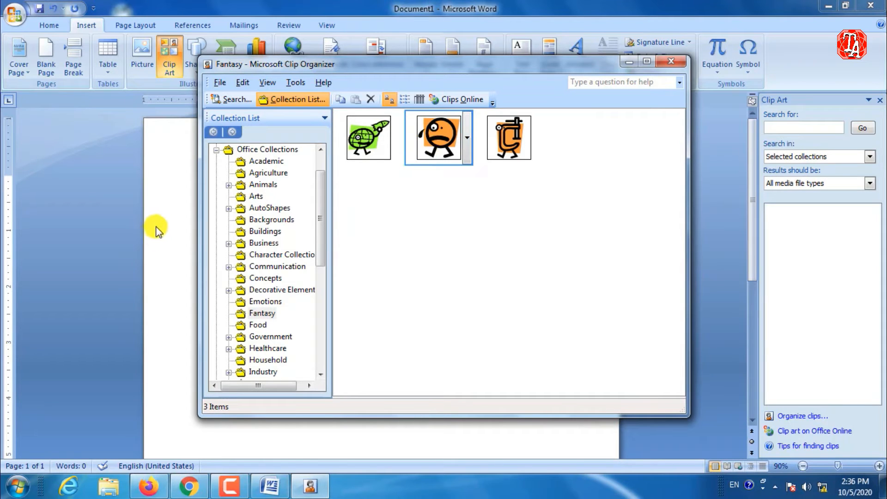
{"action": "left_click", "coordinate": [157, 235]}
{"action": "right_click", "coordinate": [165, 215]}
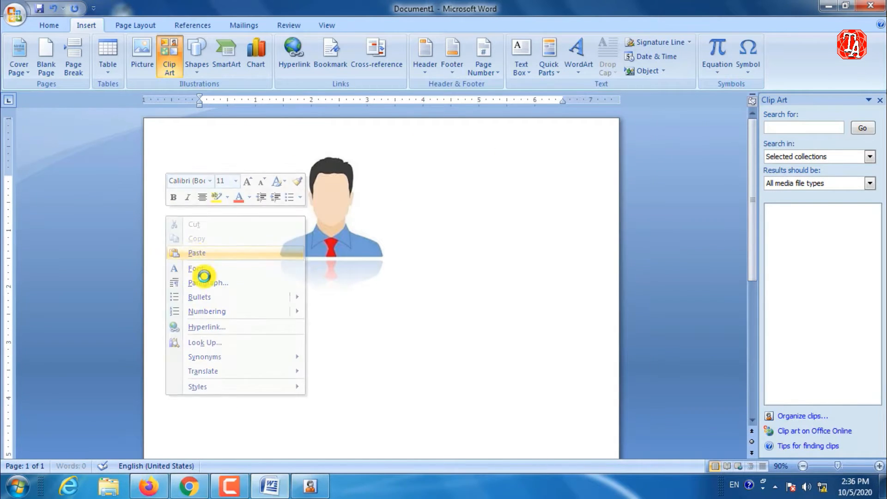
{"action": "left_click", "coordinate": [194, 255]}
Try repositioning the pasted clip around the portrait, and clear both images from the page.
{"action": "left_click_drag", "start_coordinate": [226, 245], "coordinate": [229, 294]}
{"action": "left_click_drag", "start_coordinate": [233, 262], "coordinate": [517, 269]}
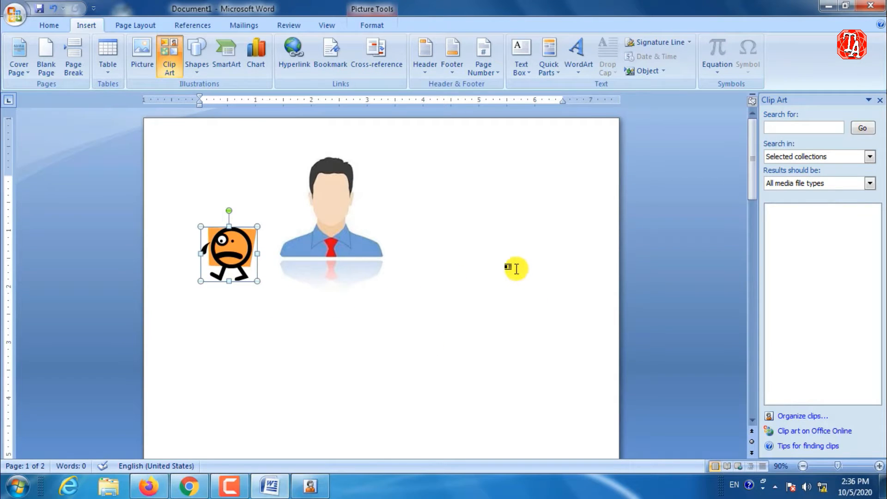
{"action": "key", "text": "ctrl+z"}
Draw a smiley face shape about 2.2" wide and 1.98" high on the page.
{"action": "left_click", "coordinate": [196, 65]}
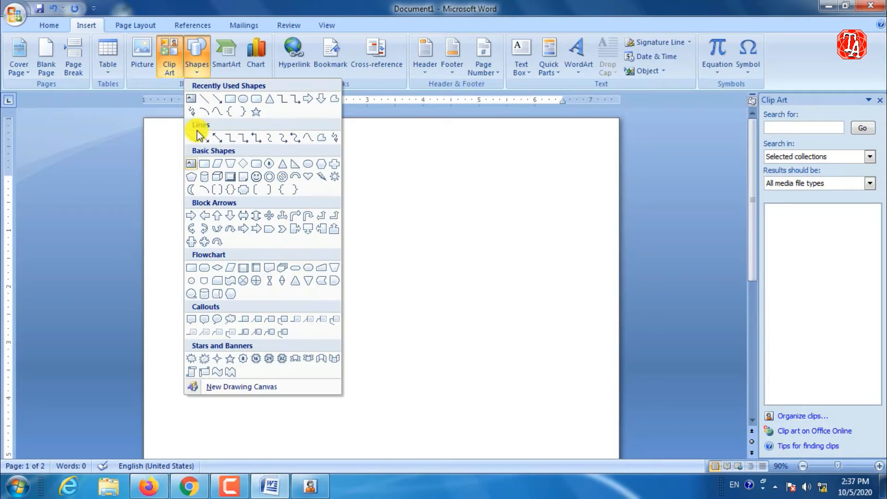
{"action": "left_click", "coordinate": [256, 183]}
{"action": "left_click_drag", "start_coordinate": [266, 191], "coordinate": [390, 303]}
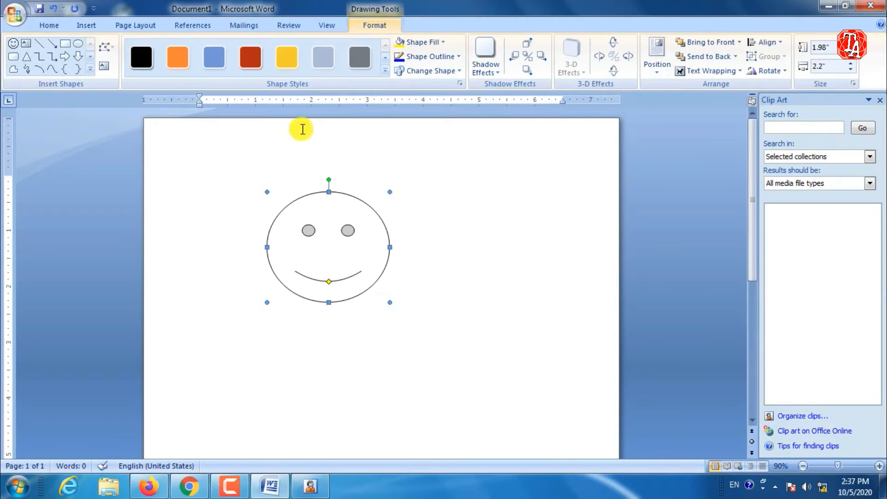
Draw a donut shape about 2.48" wide and 2.45" high beside the smiley face.
{"action": "left_click", "coordinate": [101, 26]}
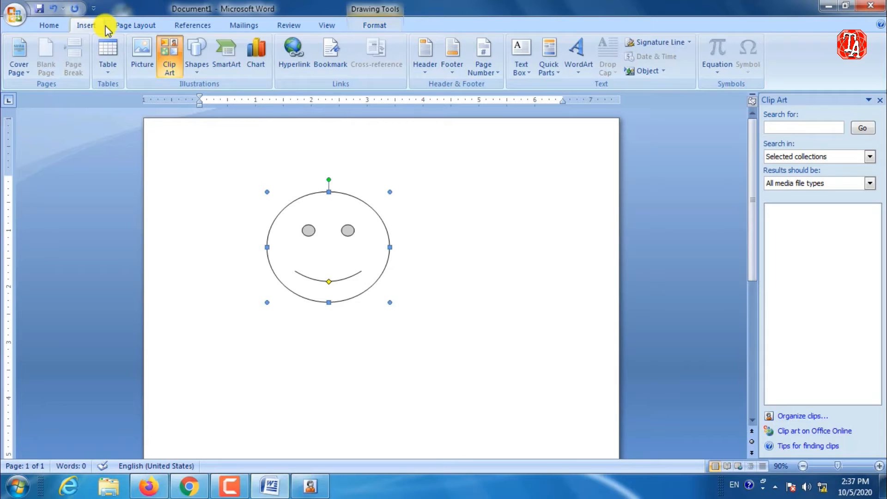
{"action": "left_click", "coordinate": [196, 63]}
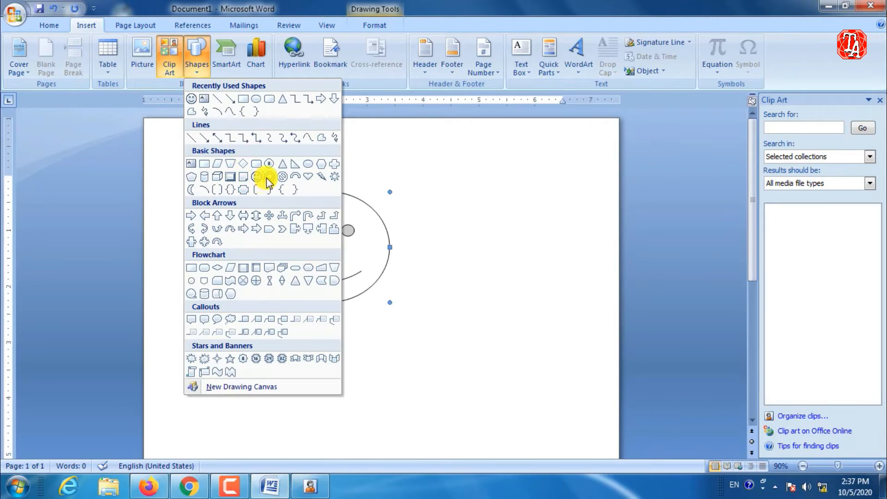
{"action": "left_click", "coordinate": [255, 177]}
{"action": "left_click_drag", "start_coordinate": [515, 305], "coordinate": [562, 321]}
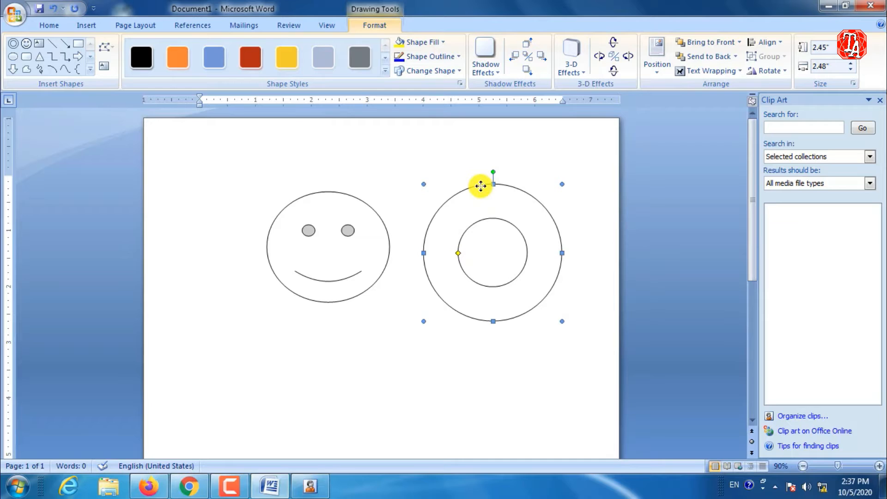
Apply the solid red shape style to the donut and enlarge its hole into a thinner ring.
{"action": "left_click", "coordinate": [252, 59]}
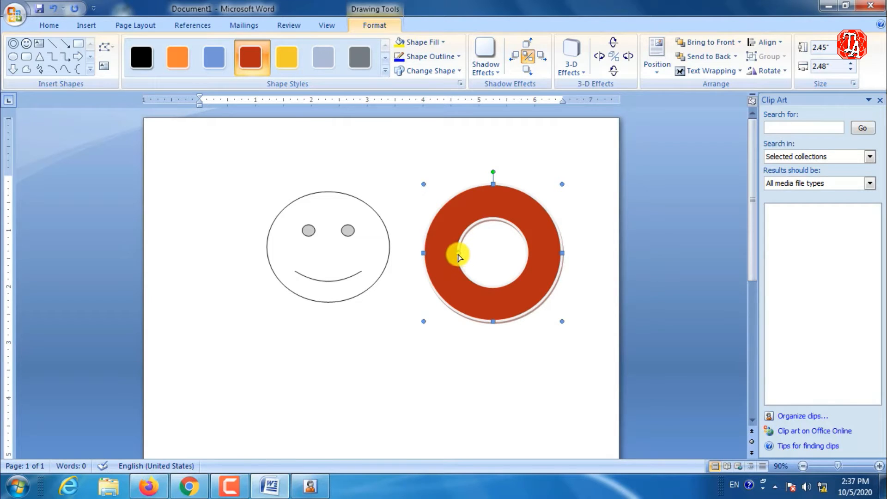
{"action": "left_click_drag", "start_coordinate": [448, 257], "coordinate": [440, 259]}
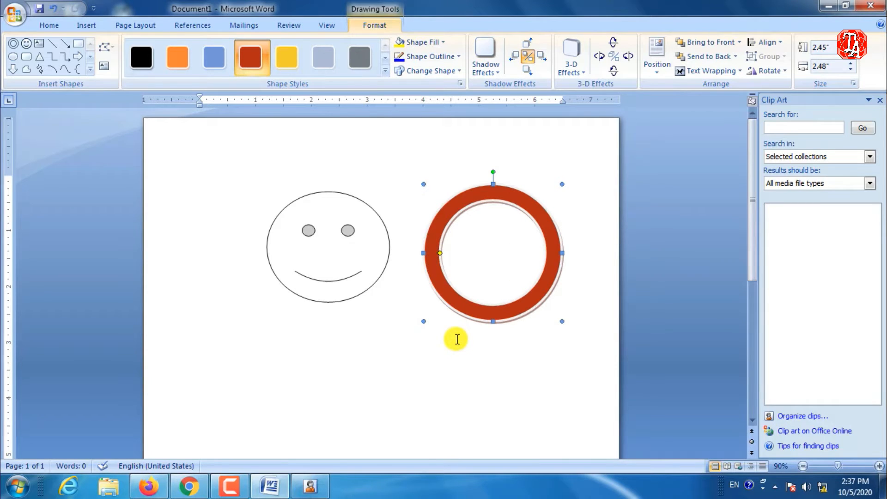
Try the gray gradient style on the smiley face, and apply the red diagonal gradient style.
{"action": "left_click", "coordinate": [356, 199]}
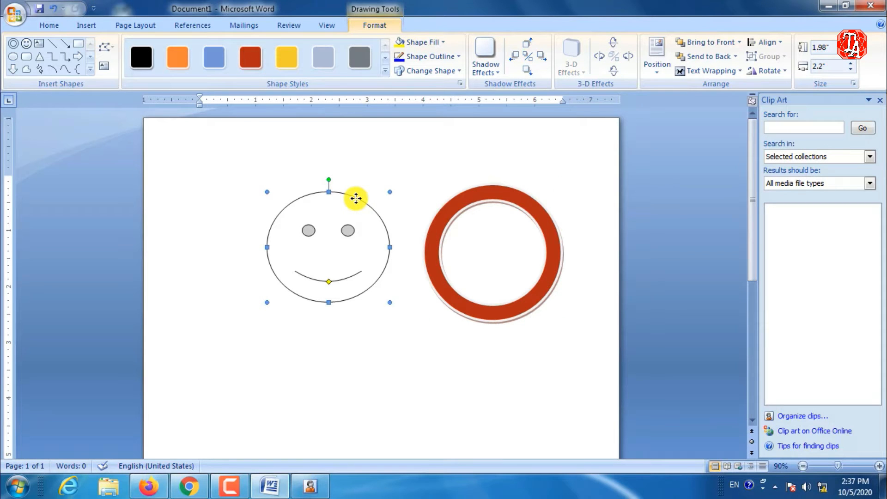
{"action": "left_click", "coordinate": [385, 71]}
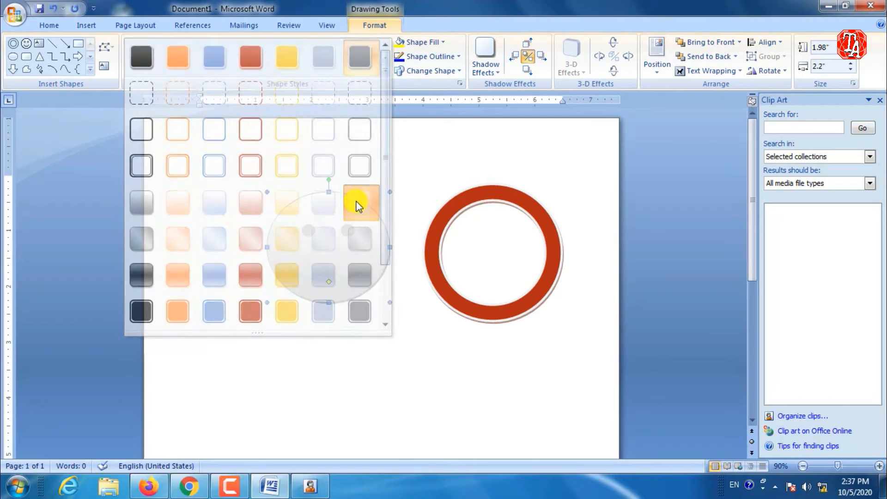
{"action": "left_click", "coordinate": [359, 200]}
{"action": "left_click", "coordinate": [384, 73]}
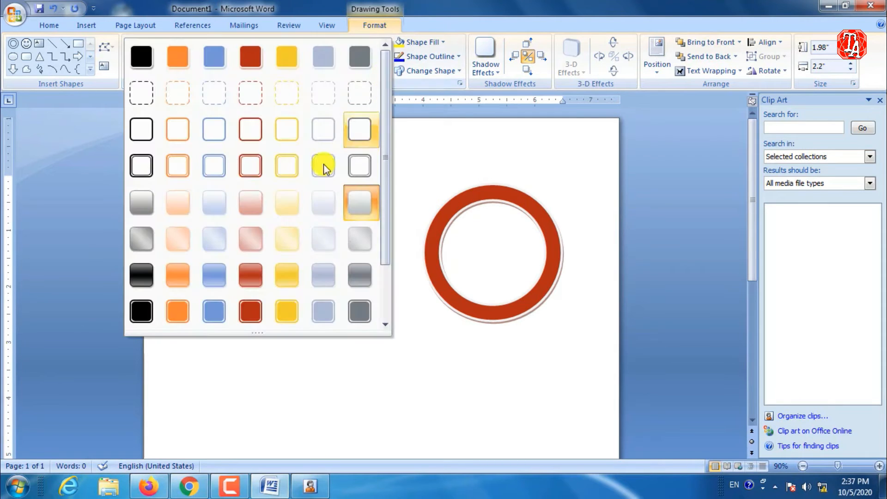
{"action": "left_click", "coordinate": [253, 236]}
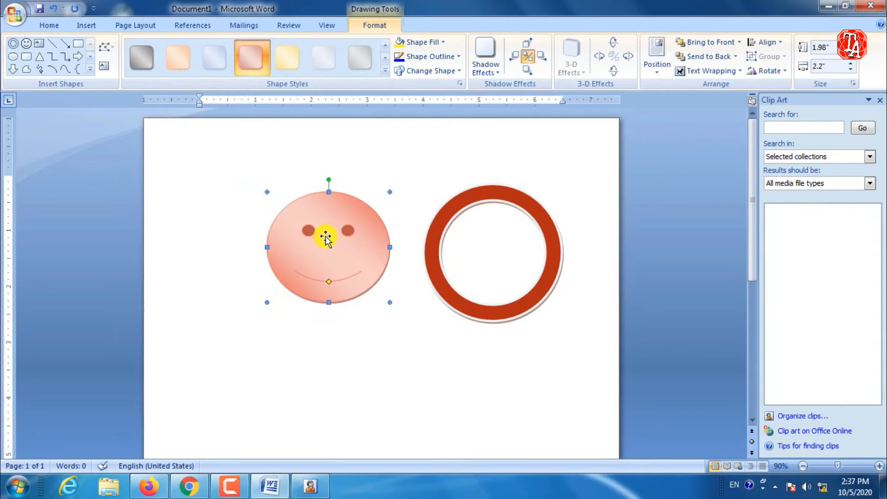
Give the smiley face a yellow outline with a weight of 6 pt, and deselect it.
{"action": "left_click", "coordinate": [460, 56]}
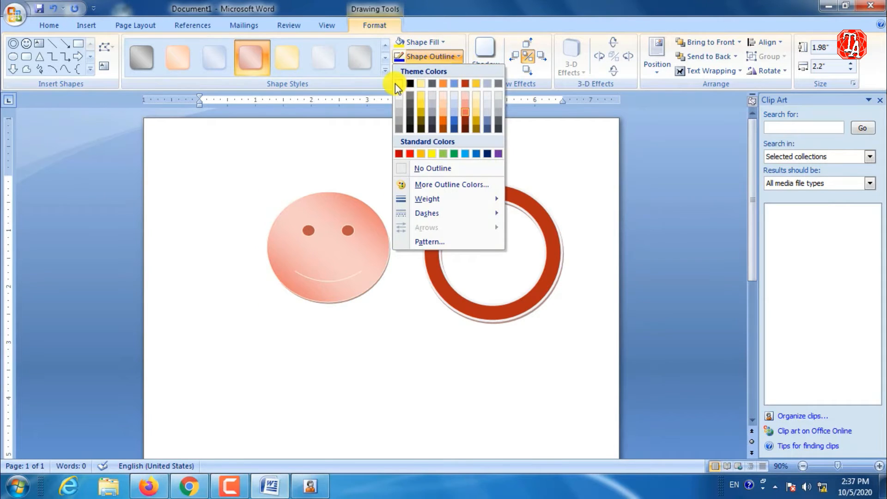
{"action": "left_click", "coordinate": [430, 153]}
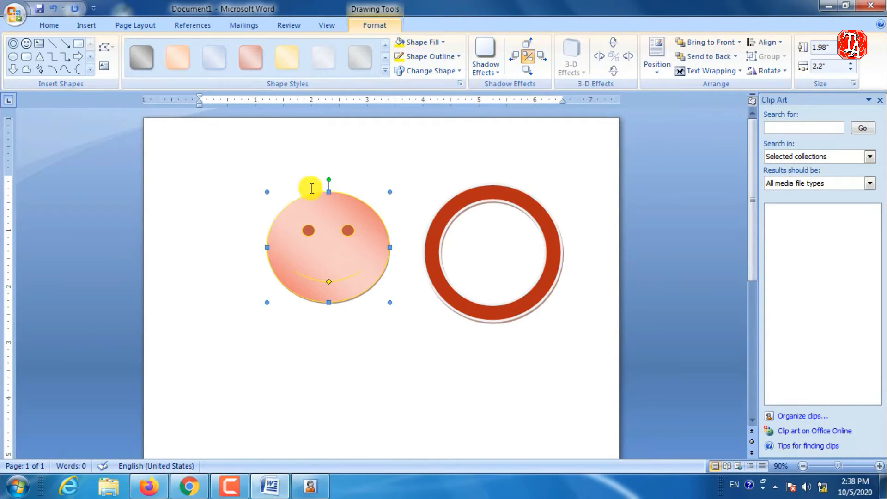
{"action": "left_click", "coordinate": [452, 56]}
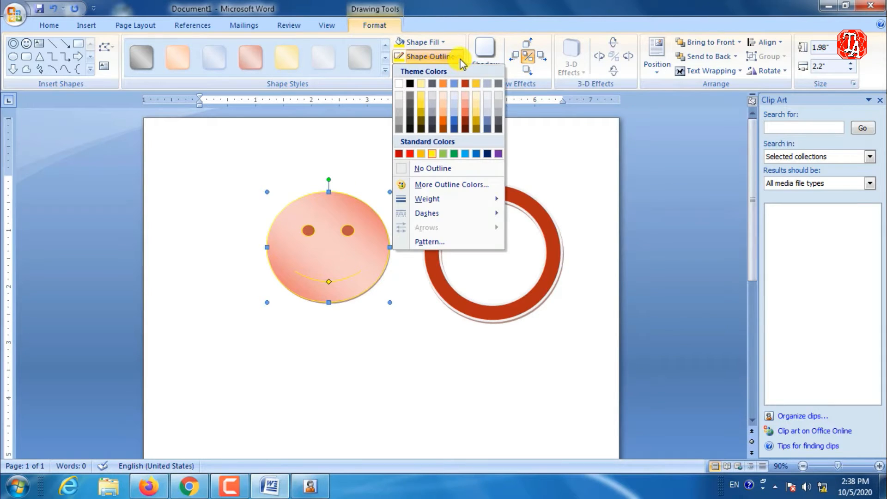
{"action": "left_click", "coordinate": [461, 56]}
{"action": "left_click", "coordinate": [461, 56]}
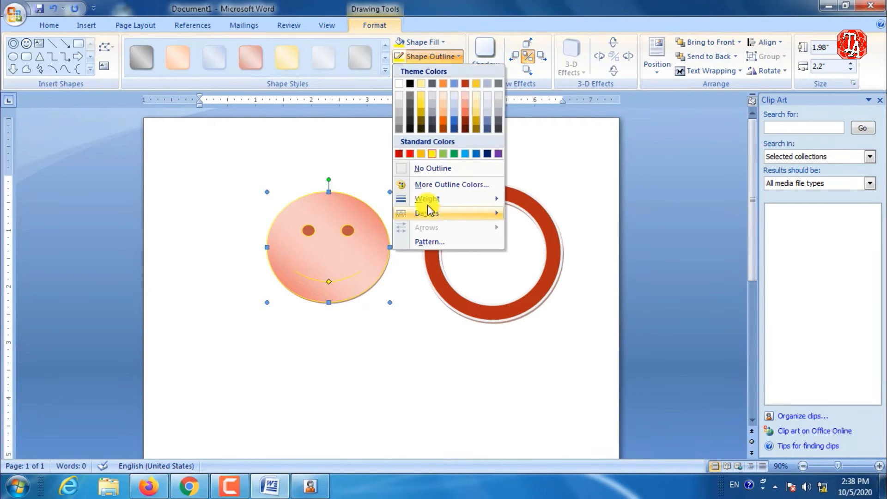
{"action": "mouse_move", "coordinate": [444, 199]}
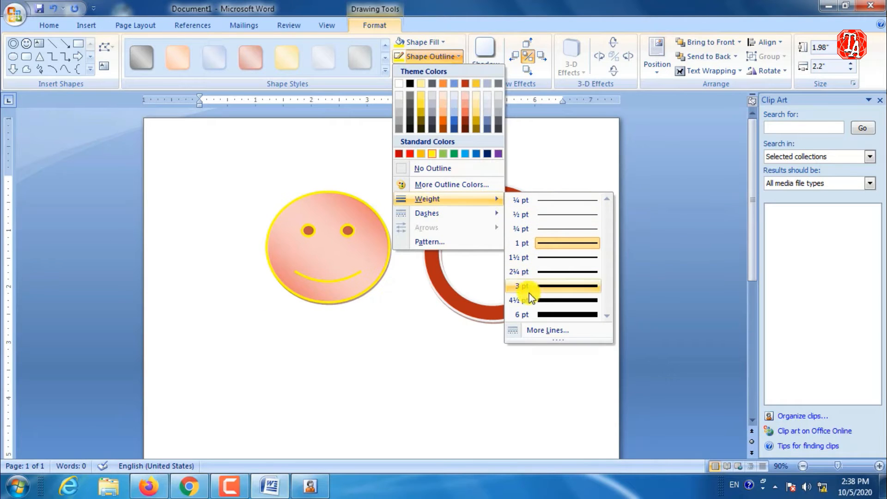
{"action": "left_click", "coordinate": [536, 315]}
{"action": "left_click", "coordinate": [386, 376]}
Review the SmartArt List, Cycle and Hierarchy categories and insert the Hierarchy graphic below the shapes.
{"action": "scroll", "coordinate": [309, 232], "scroll_direction": "up", "scroll_amount": 1, "text": "ctrl"}
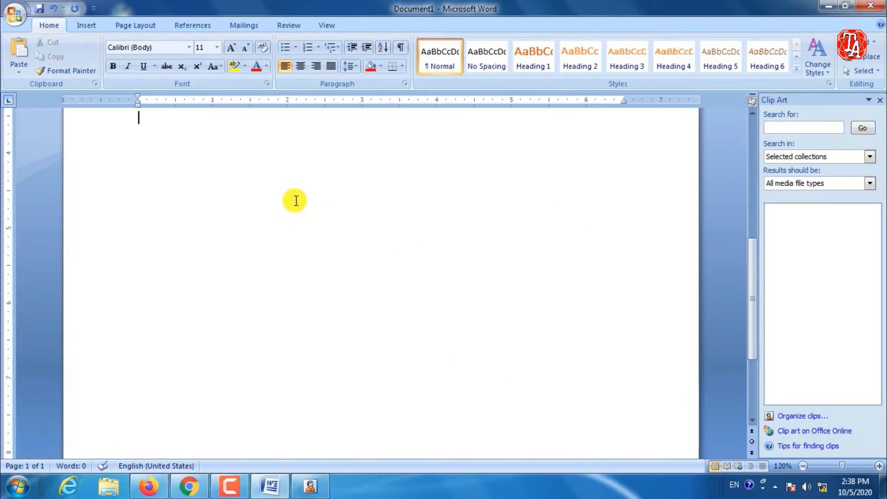
{"action": "left_click", "coordinate": [91, 21]}
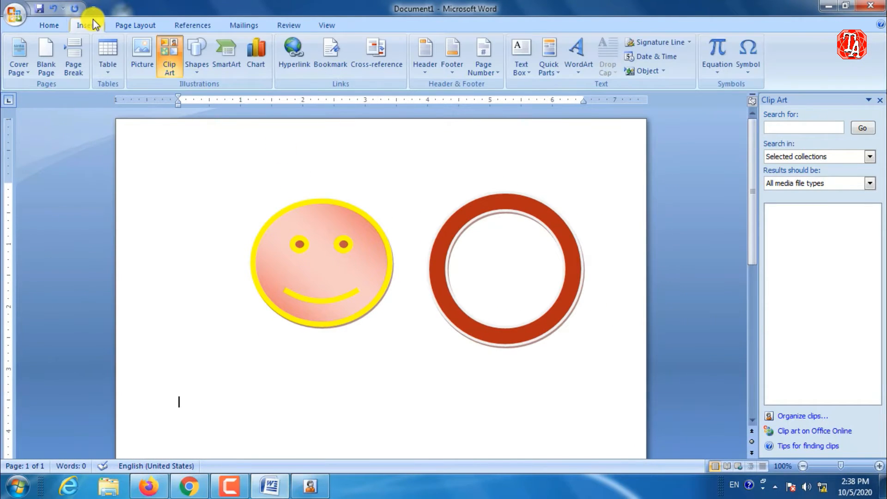
{"action": "left_click", "coordinate": [220, 65]}
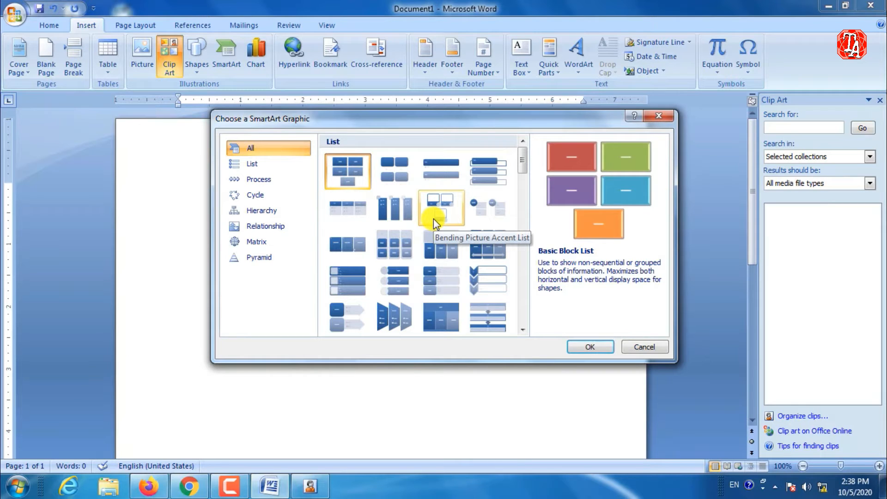
{"action": "left_click", "coordinate": [251, 179]}
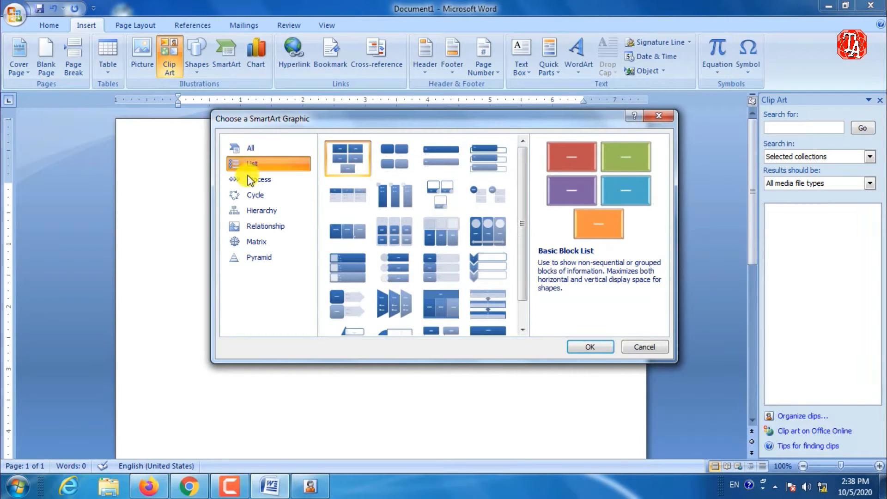
{"action": "left_click", "coordinate": [254, 193]}
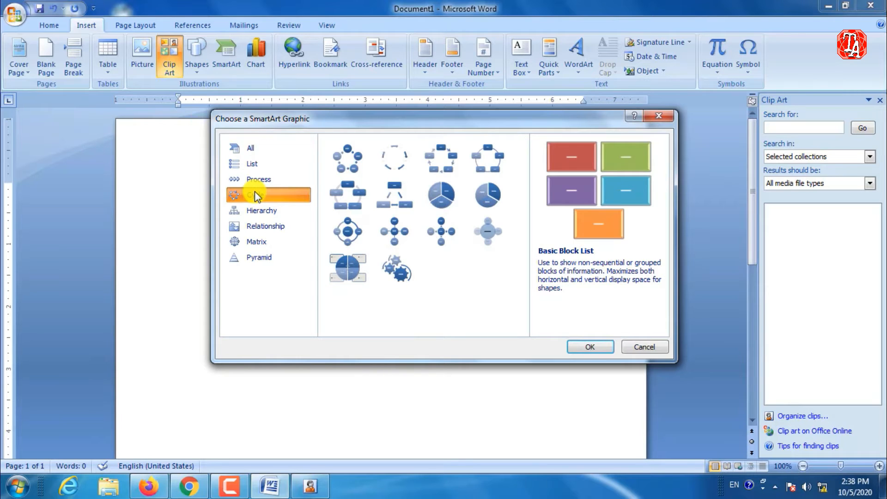
{"action": "left_click", "coordinate": [260, 214]}
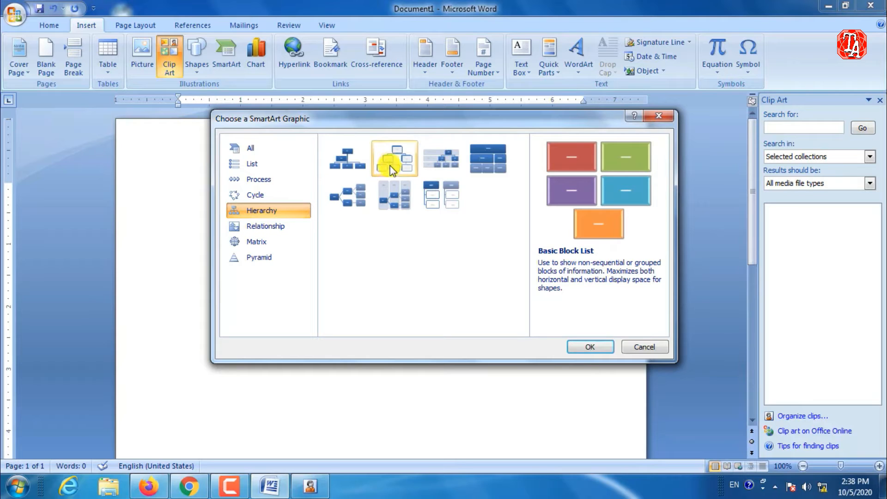
{"action": "left_click", "coordinate": [390, 162]}
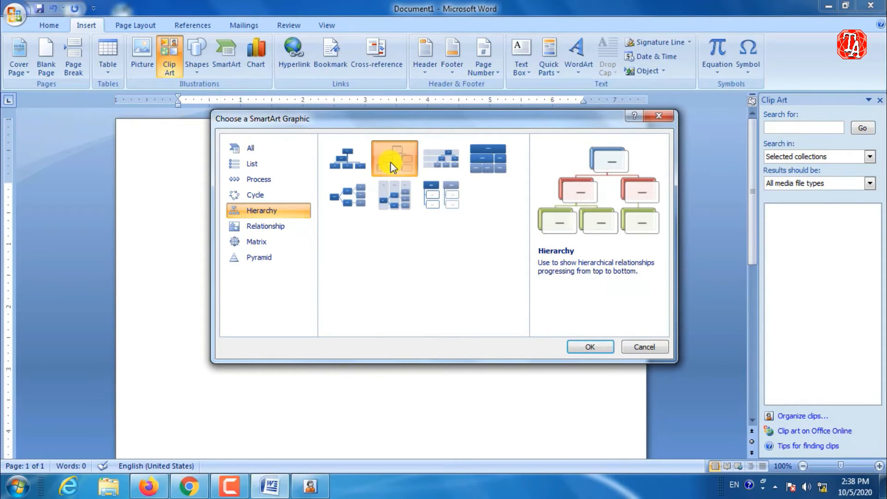
{"action": "double_click", "coordinate": [390, 161]}
{"action": "scroll", "coordinate": [387, 218], "scroll_direction": "down", "scroll_amount": 5}
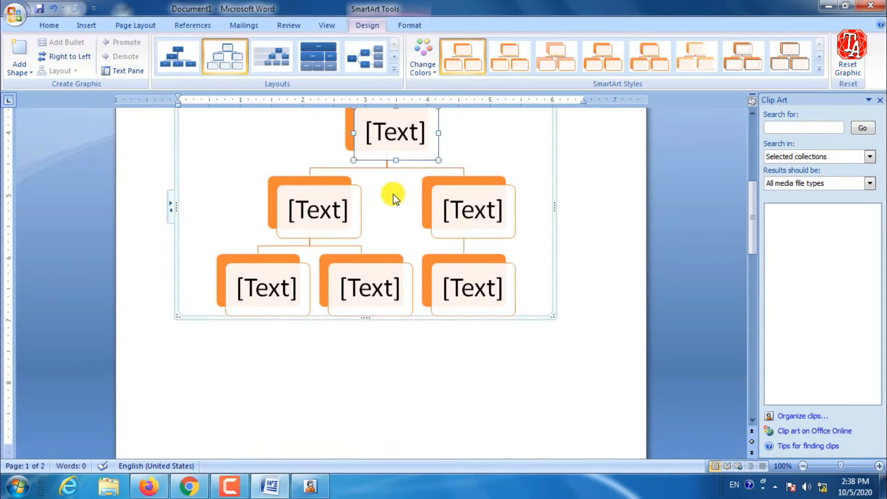
Label the hierarchy's top box Computer, the second-level boxes PC and Laptop, and the bottom boxes intel, core and hp.
{"action": "left_click", "coordinate": [406, 134]}
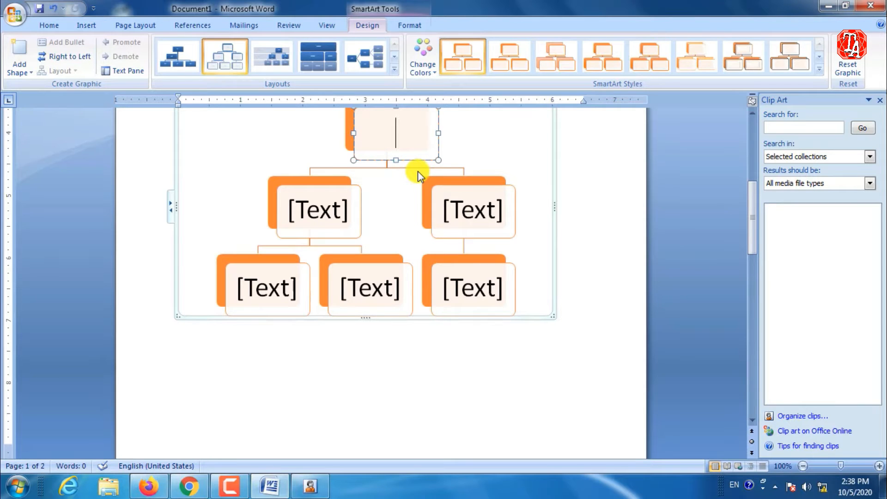
{"action": "type", "text": "Compuj"}
{"action": "key", "text": "BackSpace"}
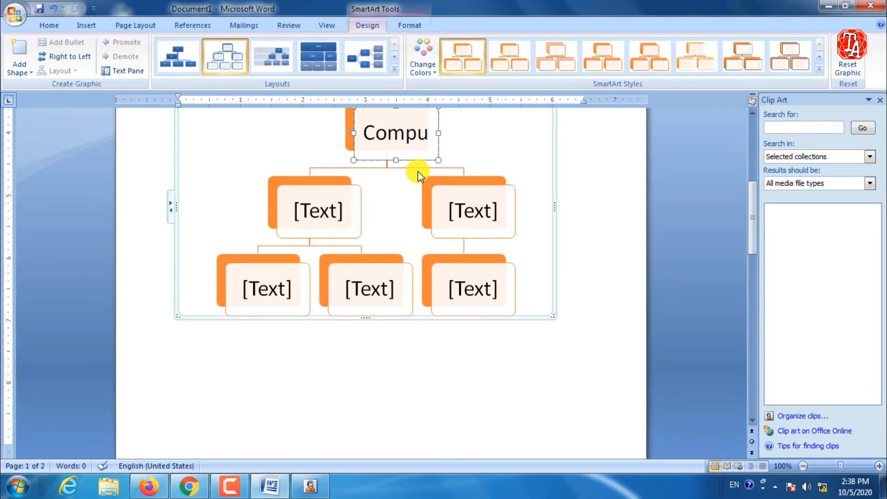
{"action": "type", "text": "ter"}
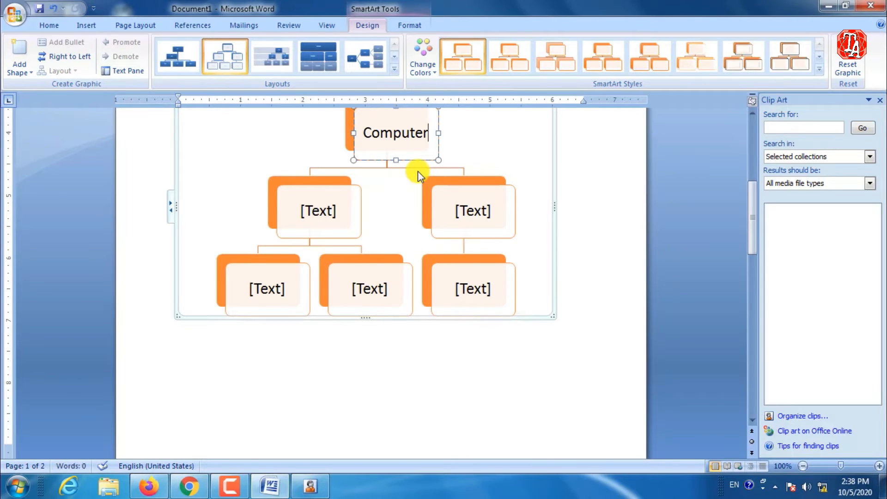
{"action": "left_click", "coordinate": [328, 209]}
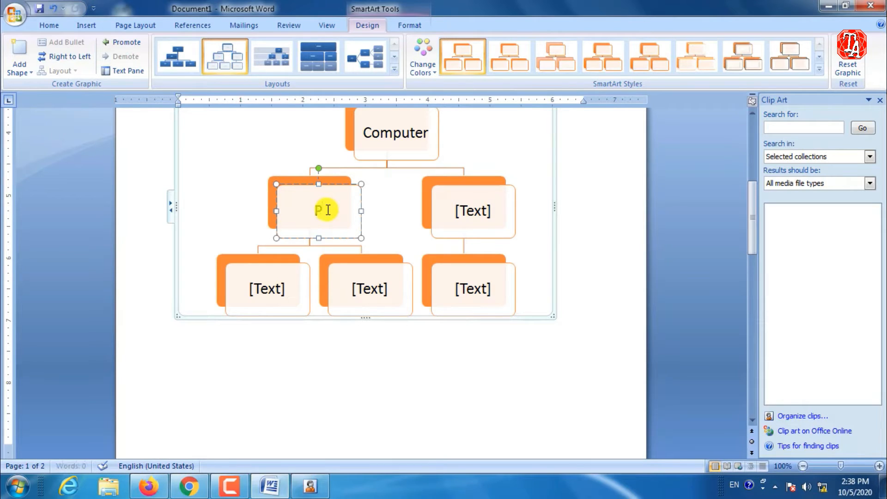
{"action": "left_click", "coordinate": [484, 207]}
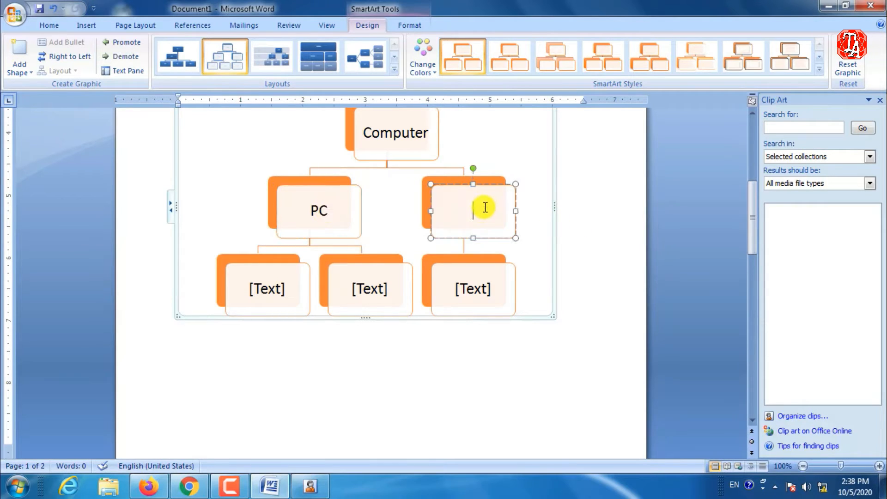
{"action": "type", "text": "Laptop"}
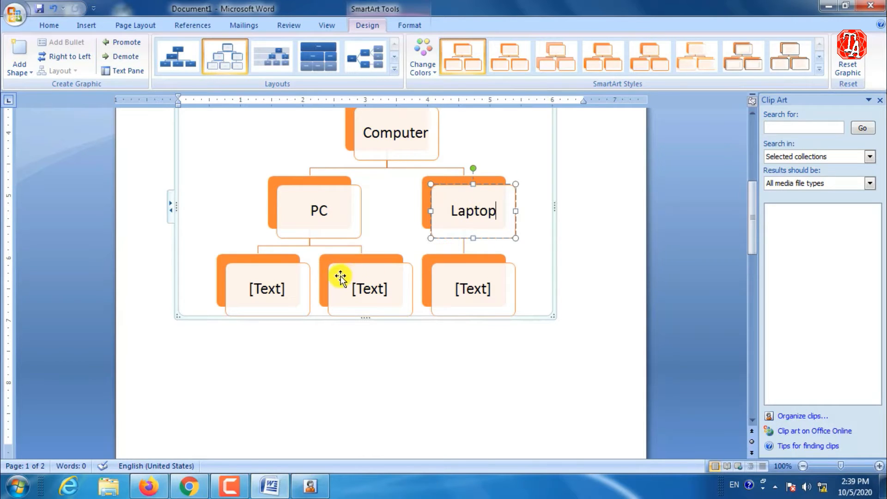
{"action": "left_click", "coordinate": [283, 288]}
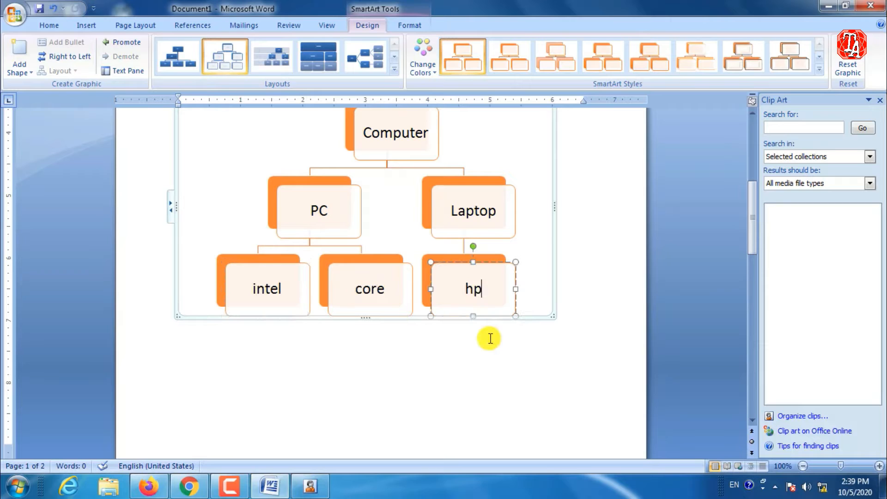
Try the fourth Best Match style and the third, ninth and eighth 3-D styles on the hierarchy graphic.
{"action": "scroll", "coordinate": [415, 349], "scroll_direction": "up", "scroll_amount": 5}
{"action": "scroll", "coordinate": [455, 276], "scroll_direction": "down", "scroll_amount": 4}
{"action": "left_click", "coordinate": [594, 221]}
{"action": "left_click", "coordinate": [434, 193]}
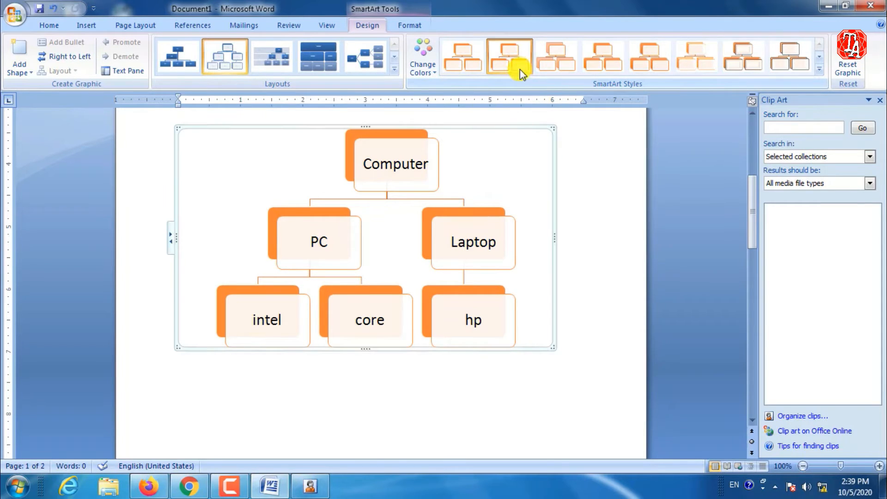
{"action": "left_click", "coordinate": [596, 60]}
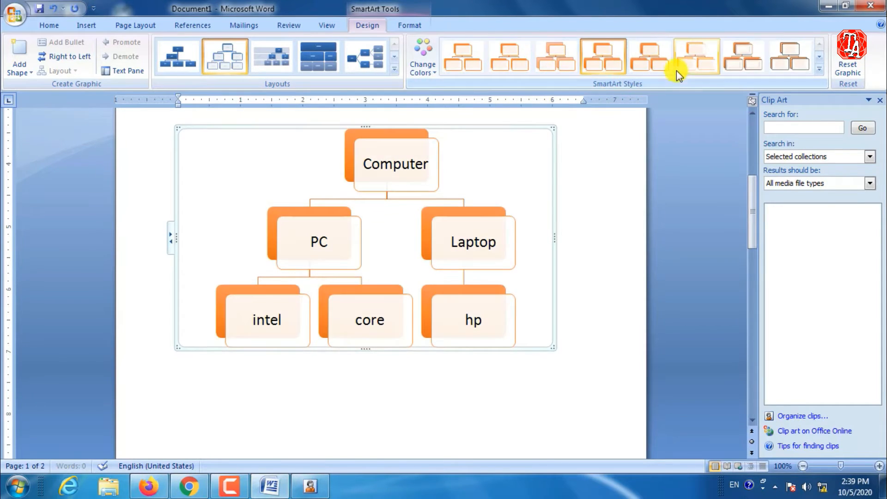
{"action": "left_click", "coordinate": [780, 68]}
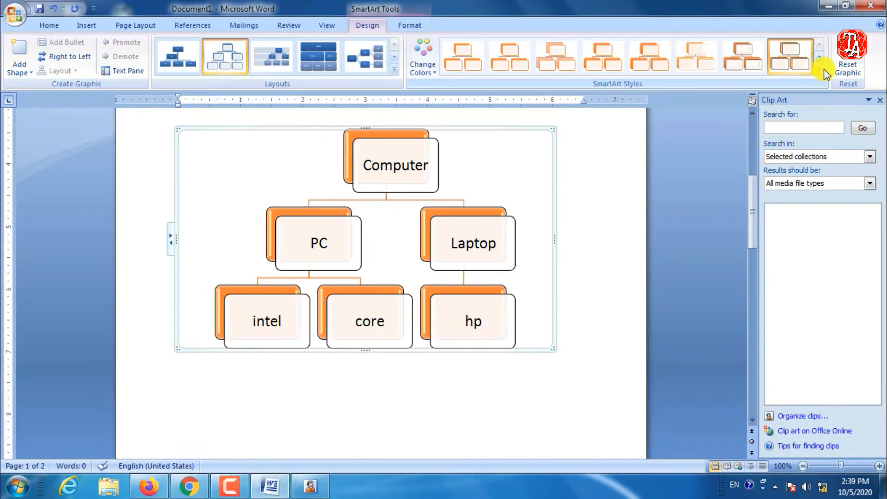
{"action": "left_click", "coordinate": [824, 68]}
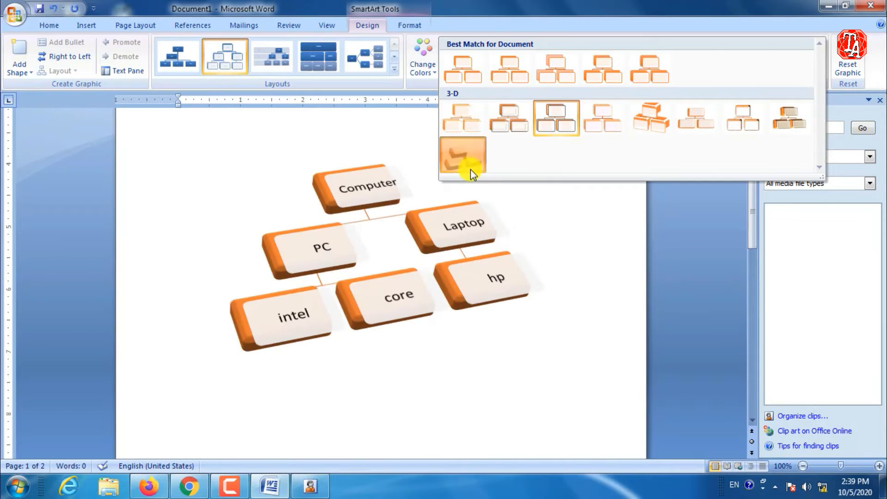
{"action": "left_click", "coordinate": [470, 169]}
{"action": "left_click", "coordinate": [818, 69]}
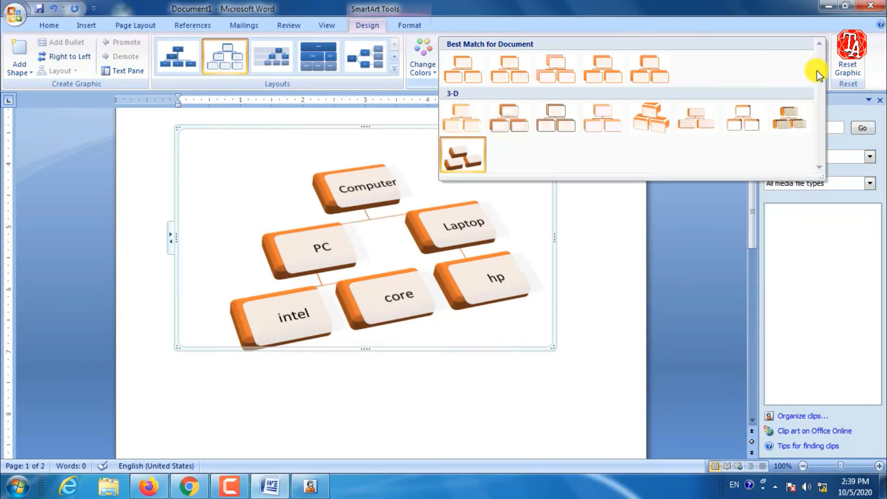
{"action": "left_click", "coordinate": [776, 126]}
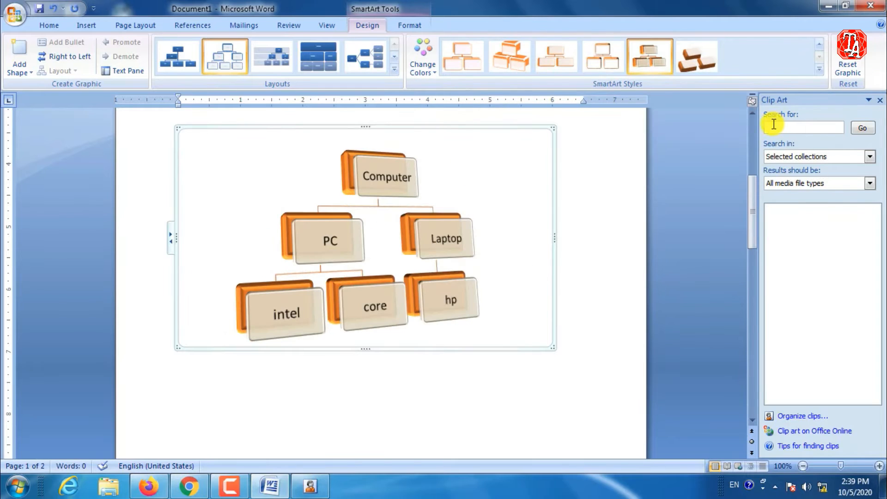
Apply the fifth 3-D SmartArt style to the hierarchy graphic and deselect it.
{"action": "left_click", "coordinate": [819, 69]}
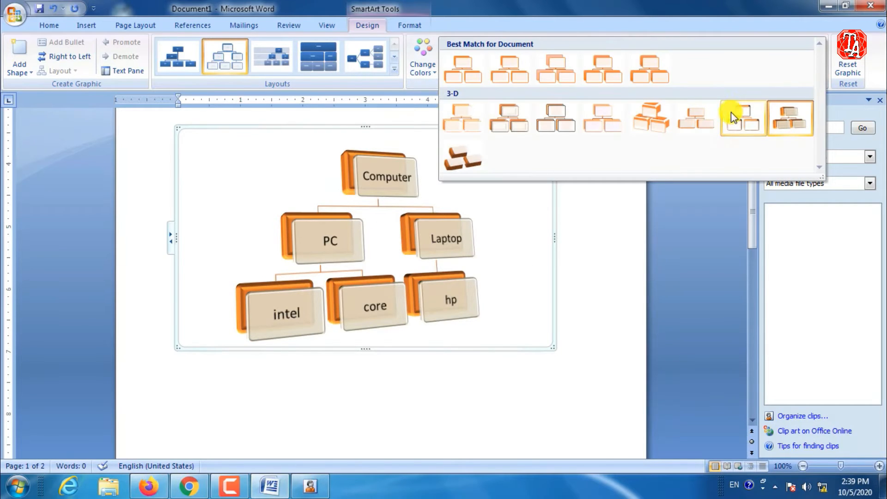
{"action": "left_click", "coordinate": [657, 123]}
{"action": "left_click", "coordinate": [591, 226]}
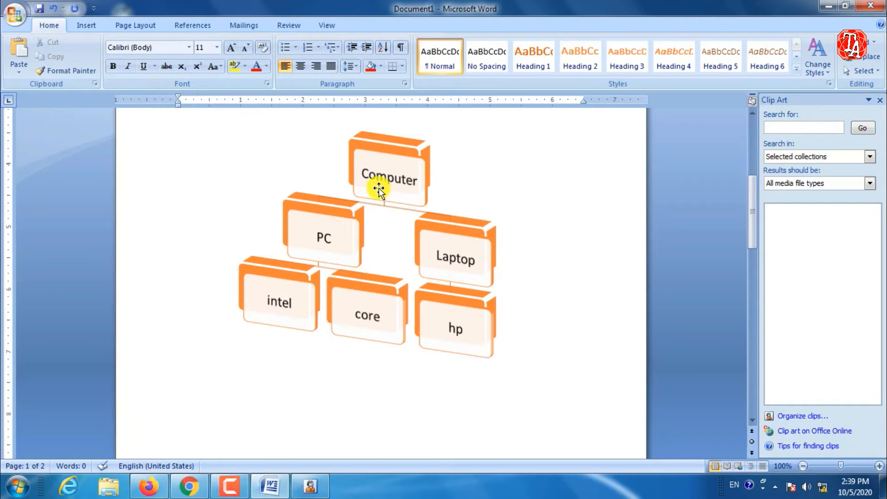
Delete all content from the document, including the hierarchy graphic and the shapes.
{"action": "left_click", "coordinate": [150, 132]}
{"action": "key", "text": "Delete"}
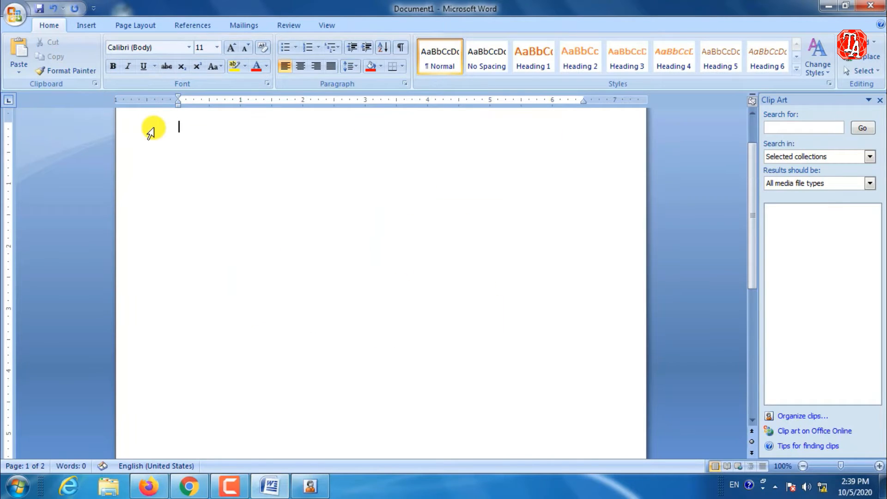
Examine the Column, Line, Pie, Bar and Area types available for inserting a chart.
{"action": "left_click", "coordinate": [91, 26]}
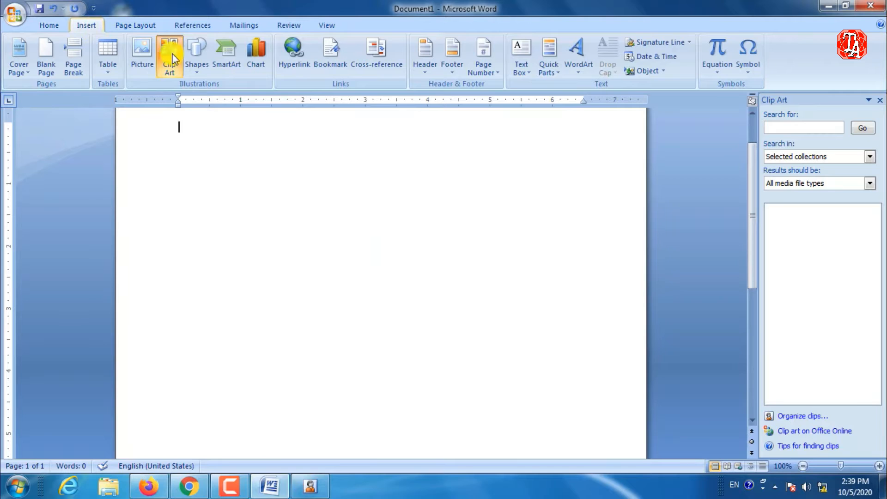
{"action": "left_click", "coordinate": [257, 62]}
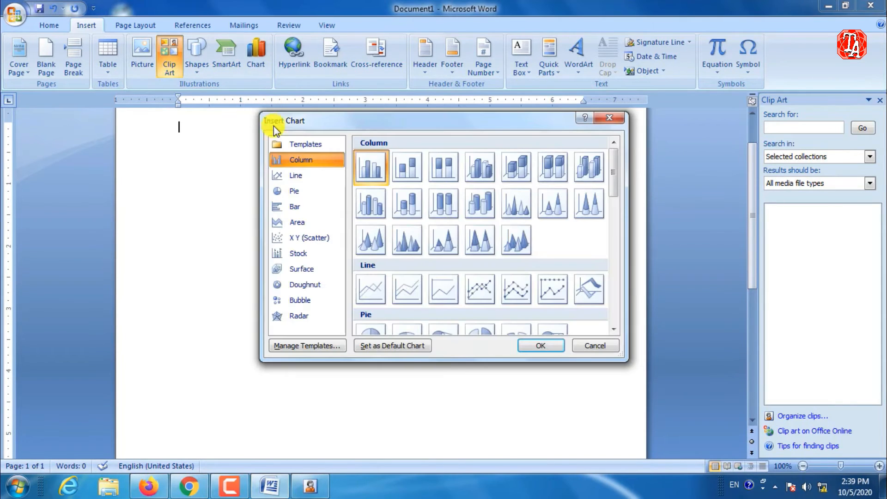
{"action": "left_click", "coordinate": [306, 174]}
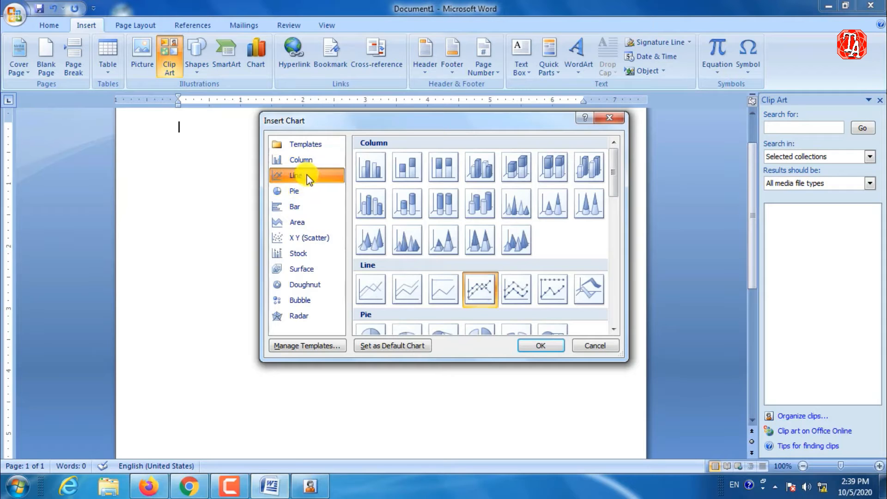
{"action": "left_click", "coordinate": [306, 189]}
{"action": "left_click", "coordinate": [304, 205]}
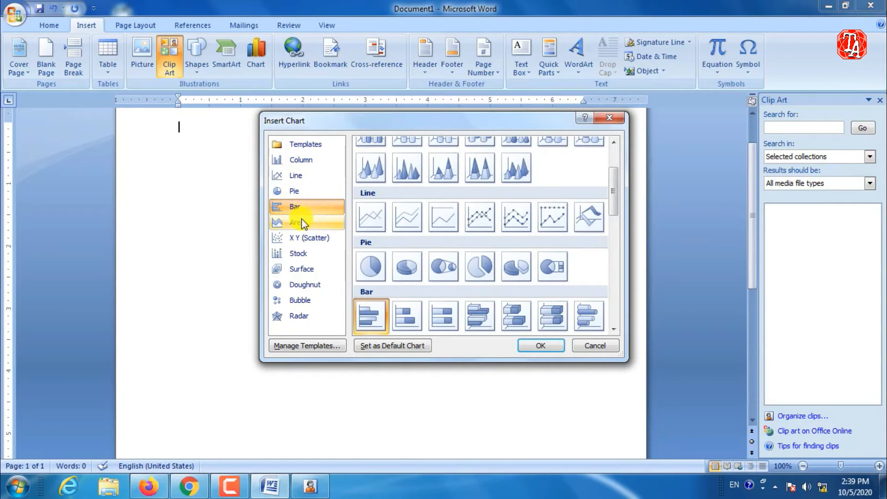
{"action": "left_click", "coordinate": [305, 222]}
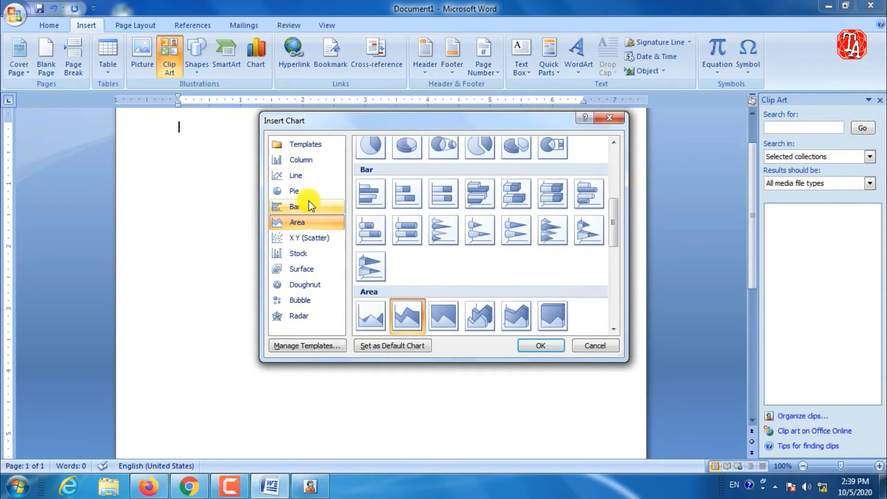
{"action": "left_click", "coordinate": [305, 161]}
{"action": "left_click", "coordinate": [296, 195]}
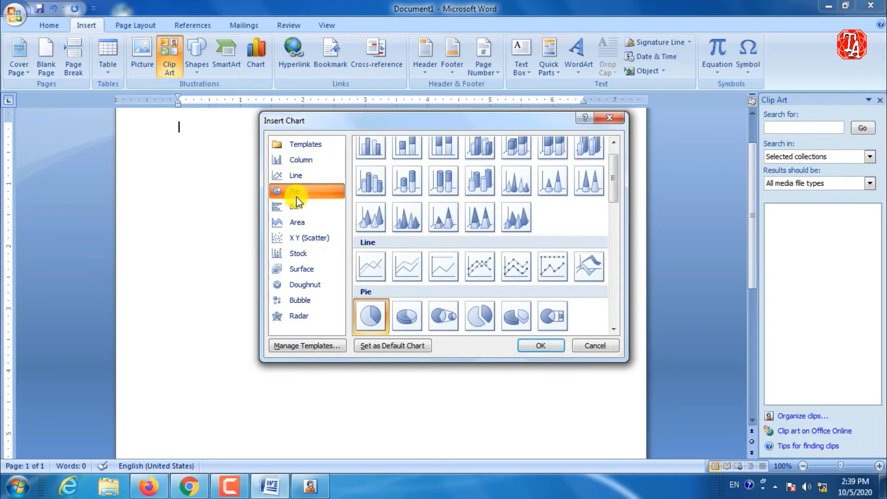
Insert a 100% stacked pyramid chart with the default sample data, and close the Clip Art pane and the chart's data sheet.
{"action": "left_click", "coordinate": [473, 219]}
{"action": "double_click", "coordinate": [473, 221]}
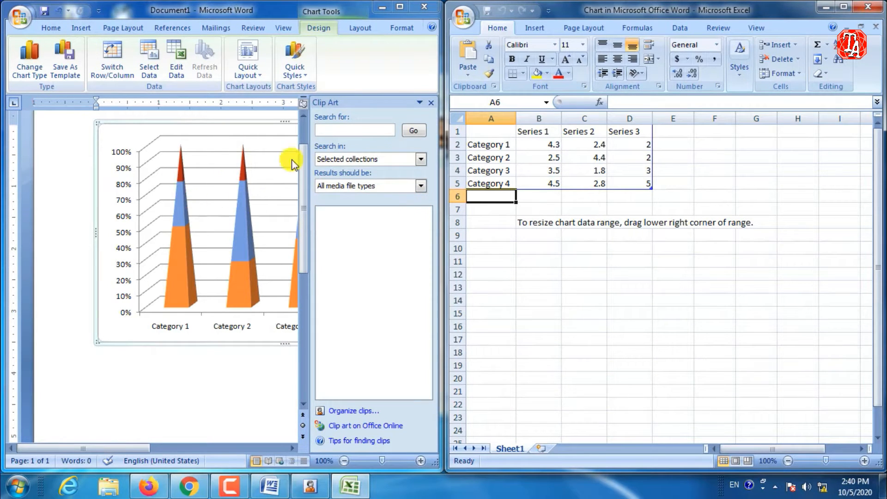
{"action": "left_click", "coordinate": [430, 104]}
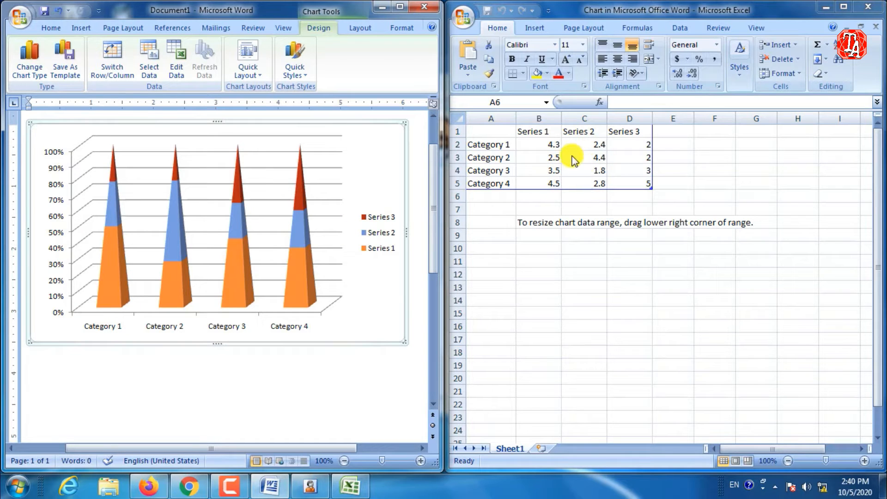
{"action": "left_click", "coordinate": [867, 7]}
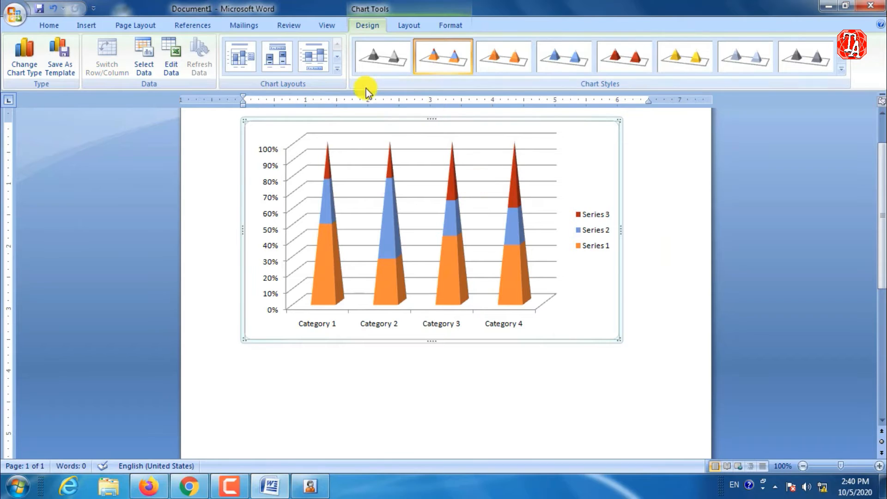
Delete the pyramid chart and fill the document with sample text using =rand(20,5).
{"action": "key", "text": "Delete"}
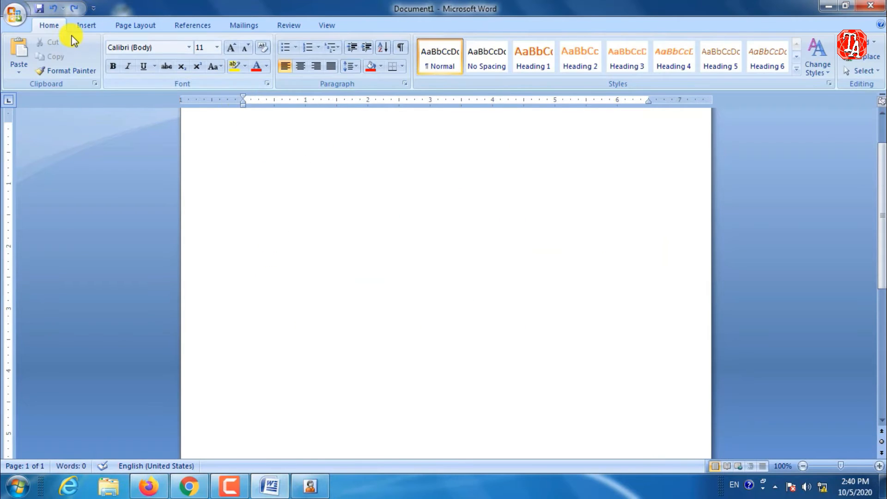
{"action": "left_click", "coordinate": [85, 27]}
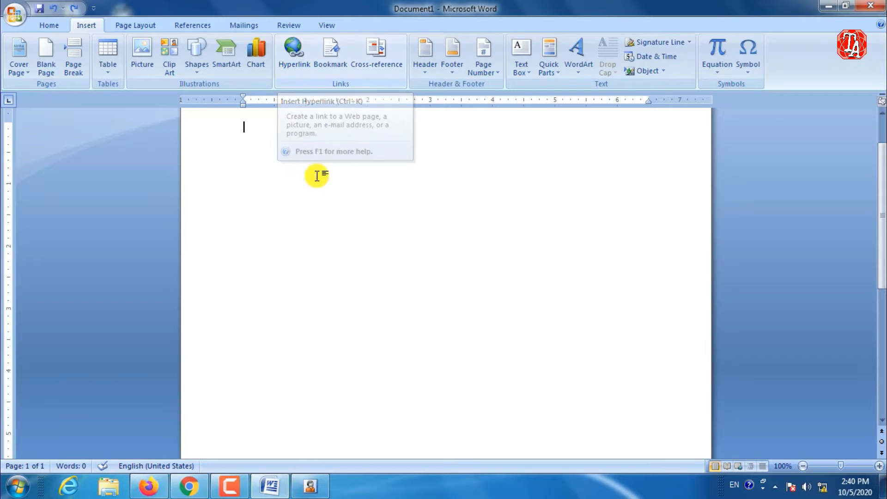
{"action": "type", "text": "="}
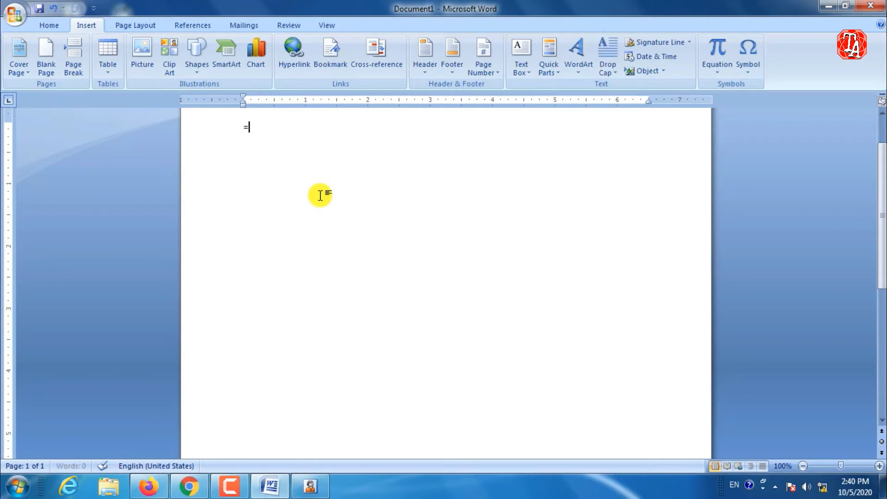
{"action": "type", "text": "rand(20,5)"}
{"action": "key", "text": "Return"}
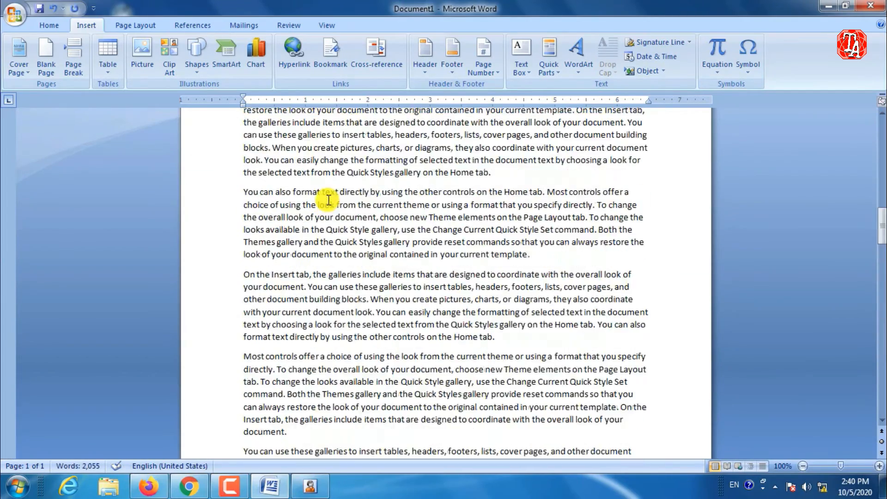
{"action": "scroll", "coordinate": [328, 200], "scroll_direction": "up", "scroll_amount": 10}
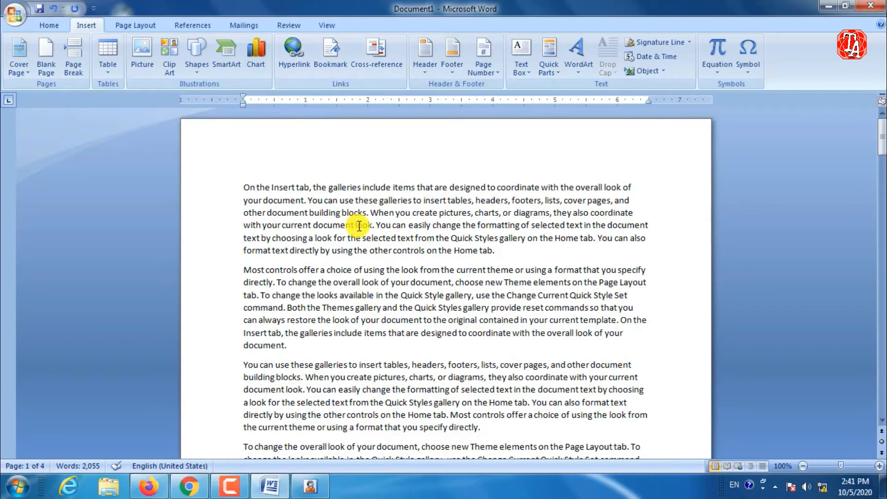
Highlight the word "directly" in yellow in the second-to-last paragraph of page 2.
{"action": "scroll", "coordinate": [353, 224], "scroll_direction": "down", "scroll_amount": 10}
{"action": "scroll", "coordinate": [360, 225], "scroll_direction": "down", "scroll_amount": 15}
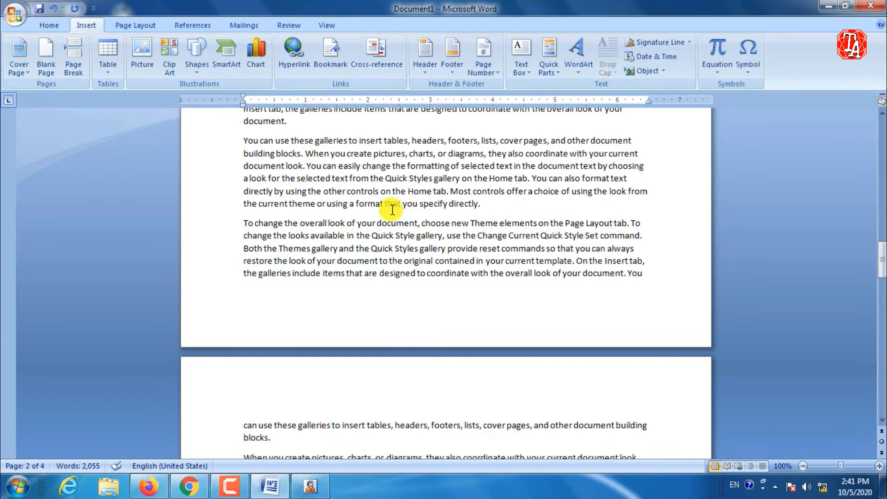
{"action": "left_click_drag", "start_coordinate": [451, 204], "coordinate": [478, 203]}
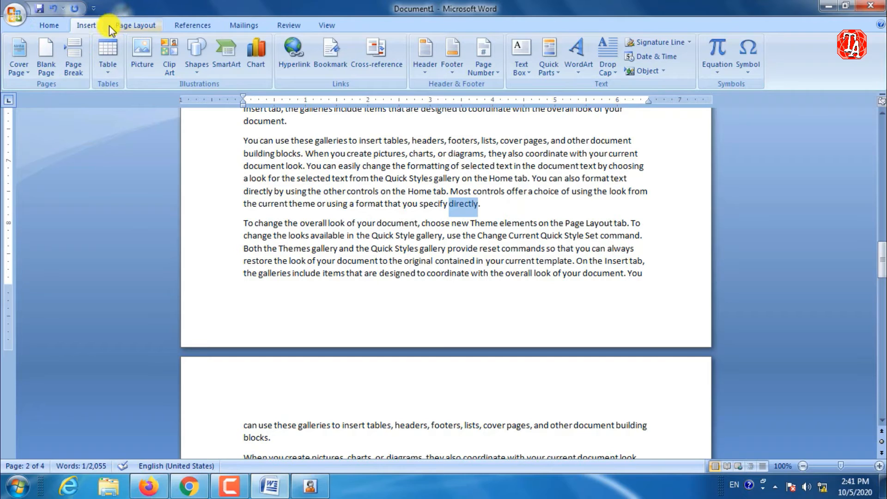
{"action": "left_click", "coordinate": [57, 27]}
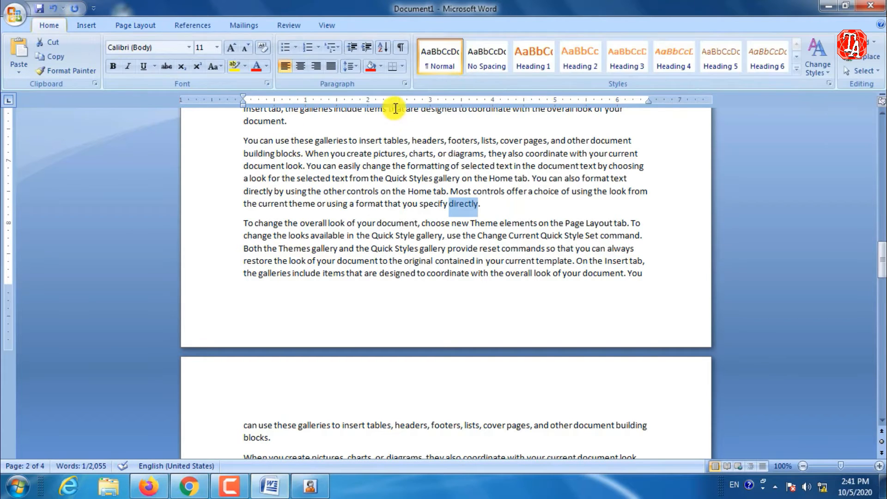
{"action": "left_click", "coordinate": [234, 66]}
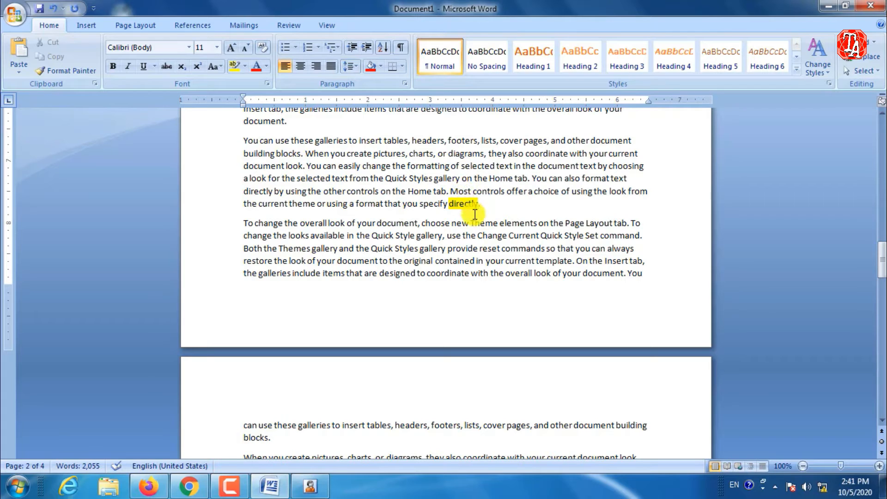
Add a bookmark named ABC at the highlighted word "directly".
{"action": "left_click", "coordinate": [93, 27]}
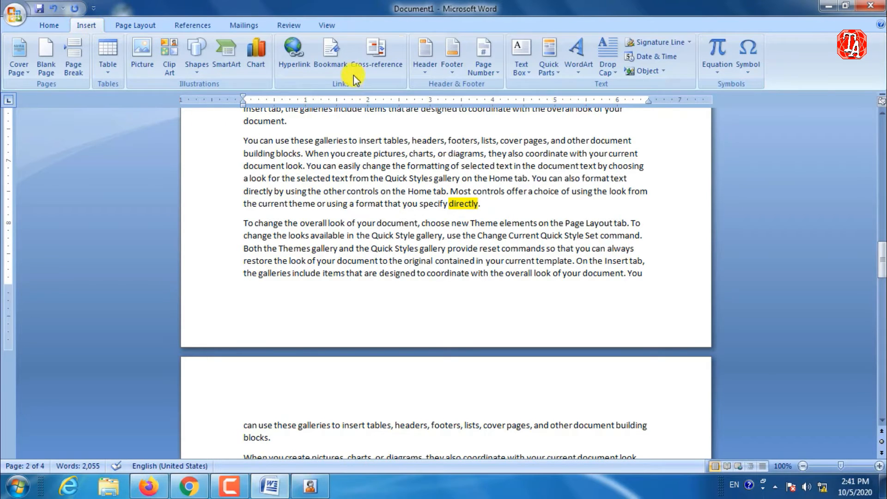
{"action": "left_click", "coordinate": [343, 57]}
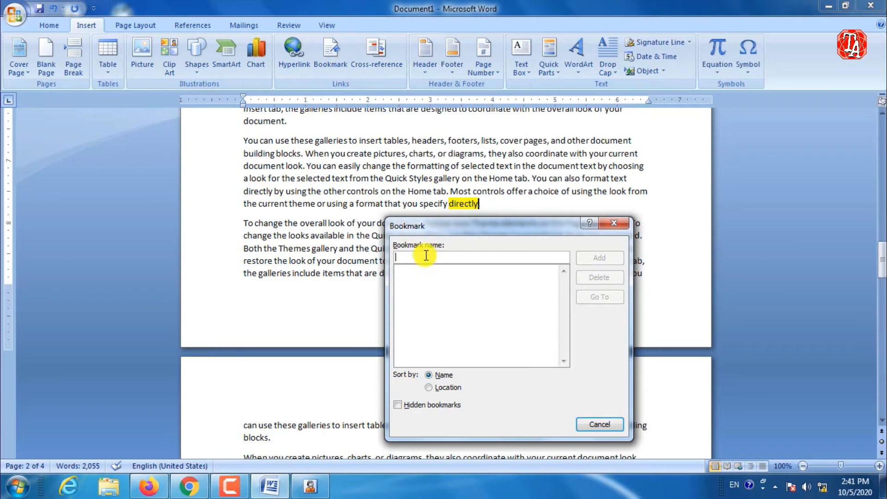
{"action": "left_click_drag", "start_coordinate": [462, 235], "coordinate": [652, 126]}
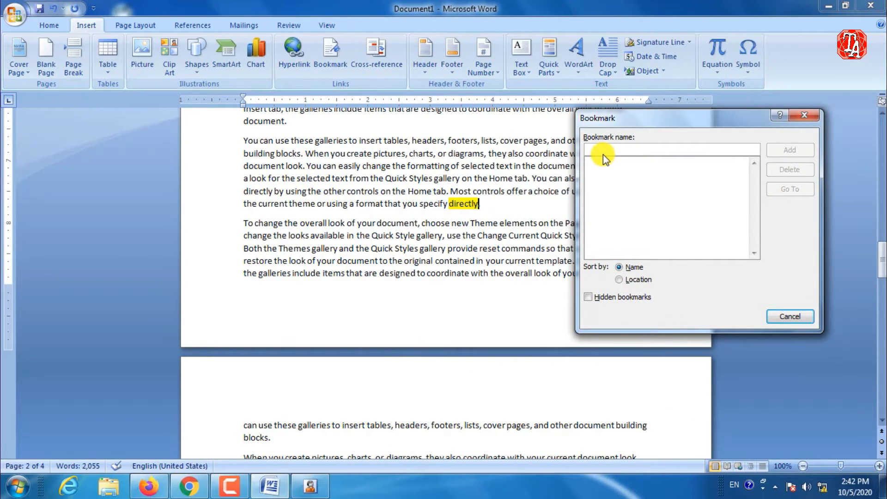
{"action": "type", "text": "ABC"}
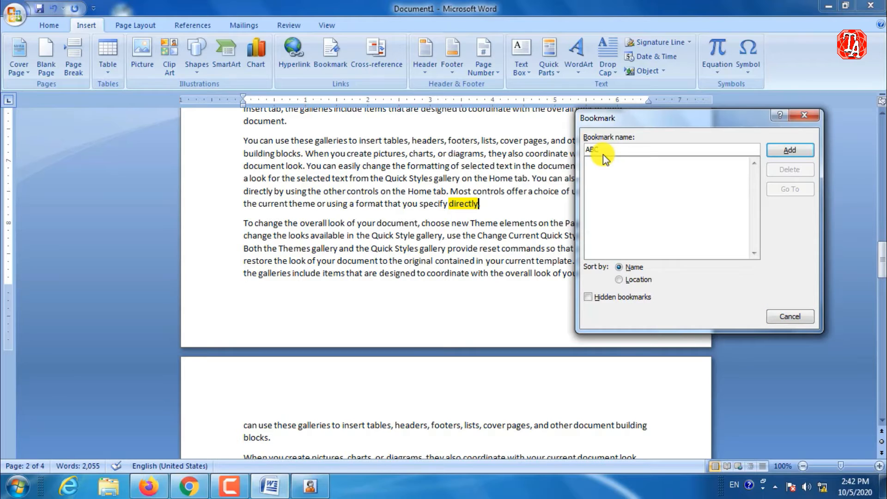
{"action": "left_click", "coordinate": [790, 149]}
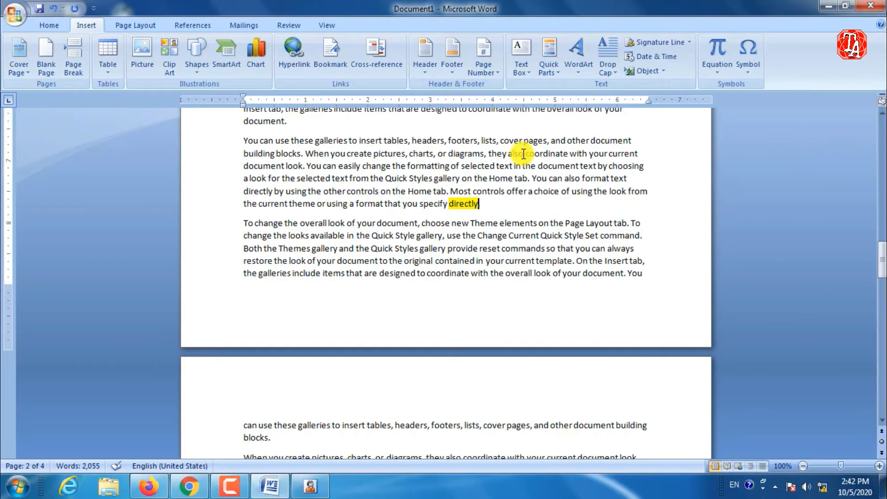
Return to the start of the document and go to the ABC bookmark.
{"action": "scroll", "coordinate": [441, 219], "scroll_direction": "up", "scroll_amount": 15}
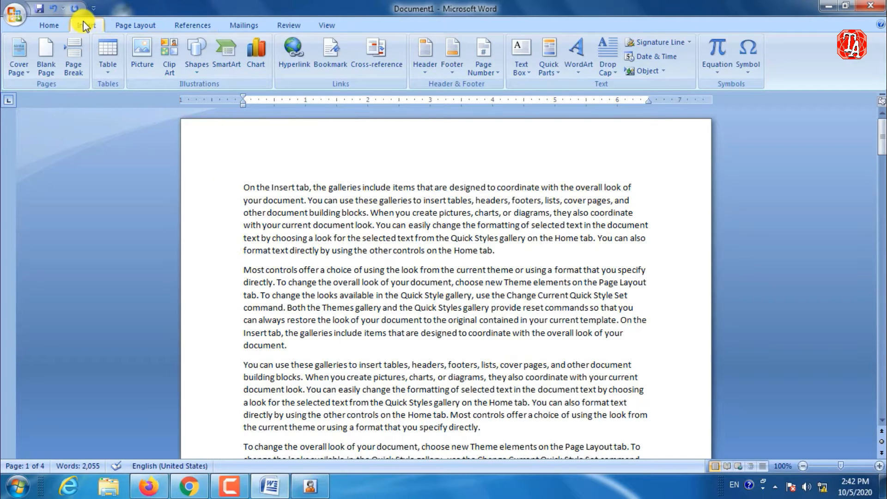
{"action": "left_click", "coordinate": [341, 62]}
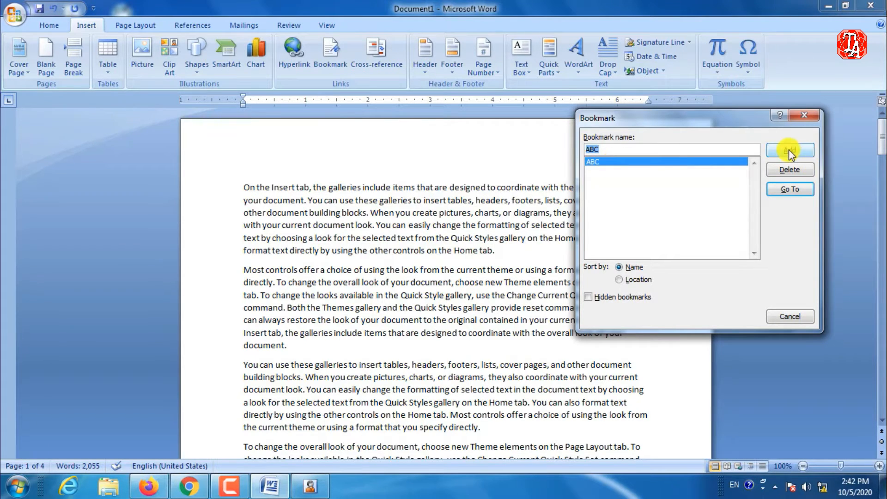
{"action": "left_click", "coordinate": [788, 192]}
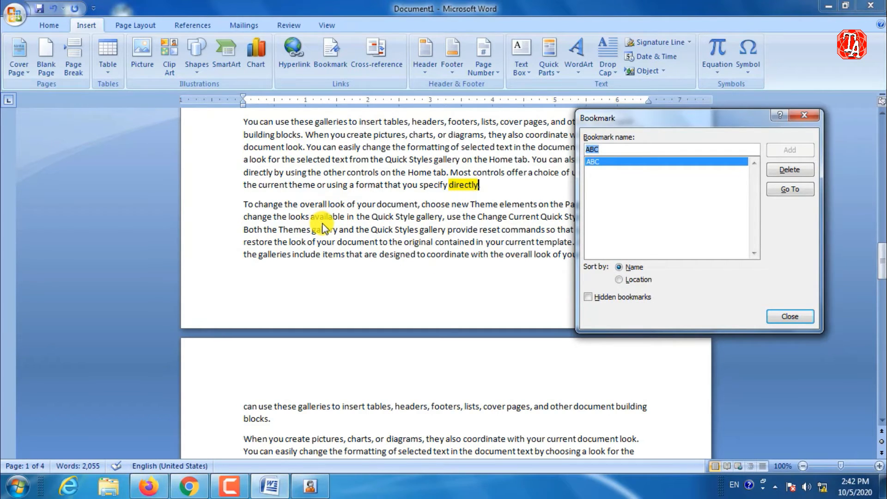
Close the Bookmark dialog and return to the start of the document.
{"action": "left_click", "coordinate": [790, 317]}
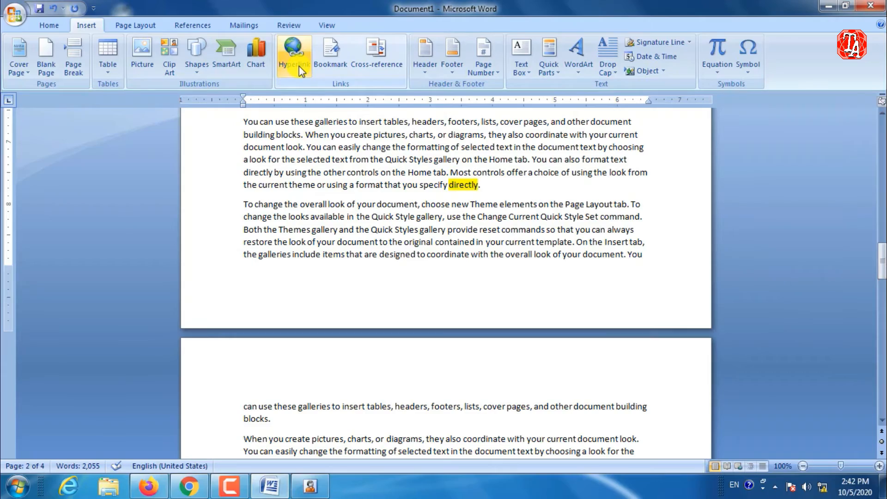
{"action": "scroll", "coordinate": [299, 65], "scroll_direction": "up", "scroll_amount": 1}
{"action": "scroll", "coordinate": [379, 215], "scroll_direction": "up", "scroll_amount": 8}
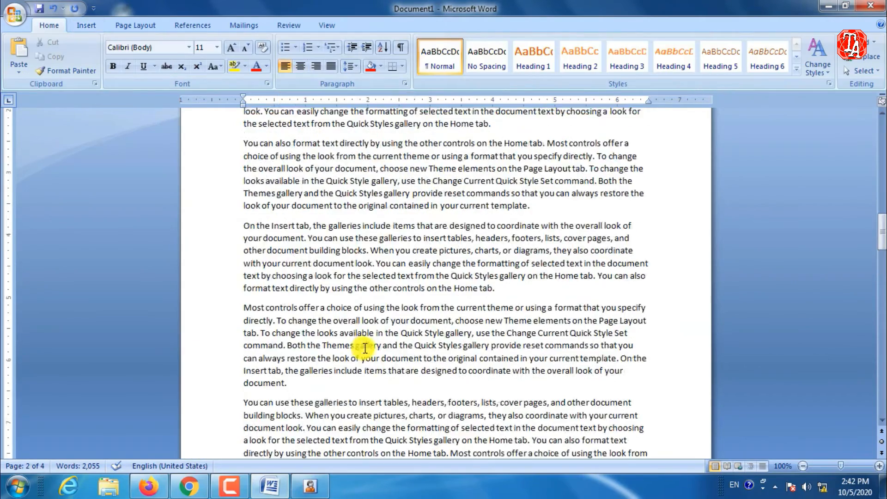
{"action": "scroll", "coordinate": [380, 216], "scroll_direction": "up", "scroll_amount": 12}
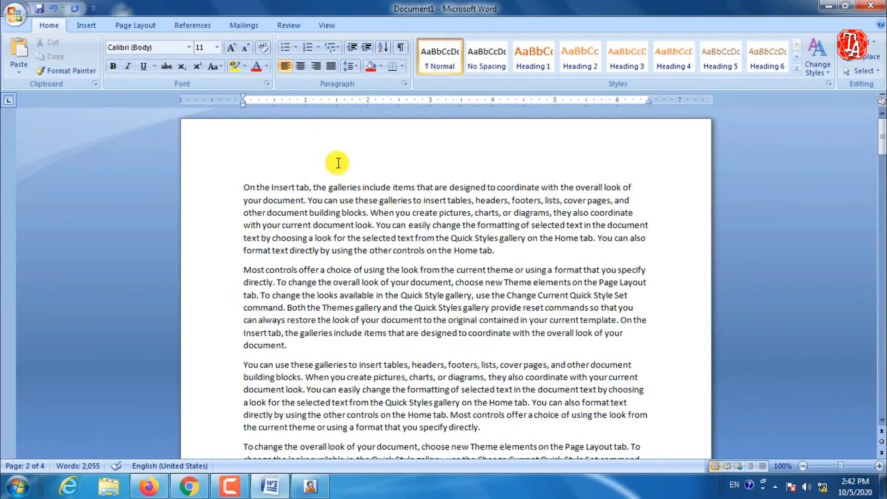
Start a hyperlink on the word "document." ending the second paragraph and look through the recent files, browsed pages and current folder.
{"action": "left_click", "coordinate": [87, 24]}
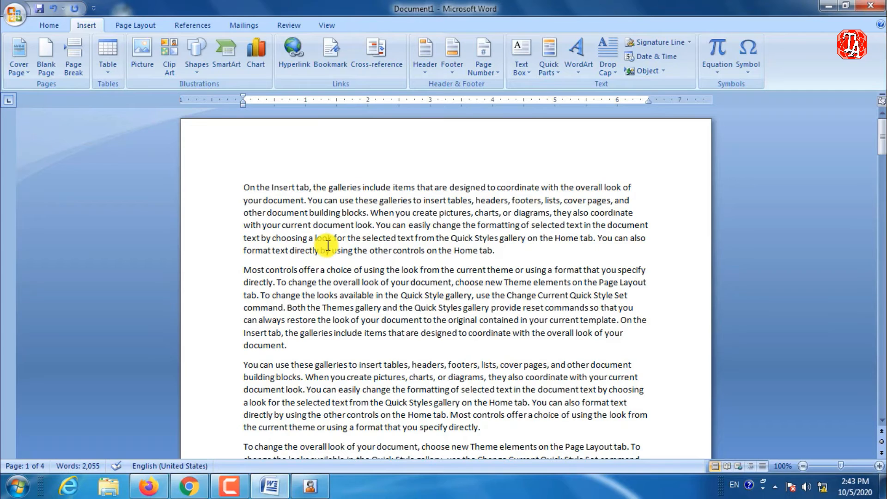
{"action": "scroll", "coordinate": [326, 245], "scroll_direction": "down", "scroll_amount": 3}
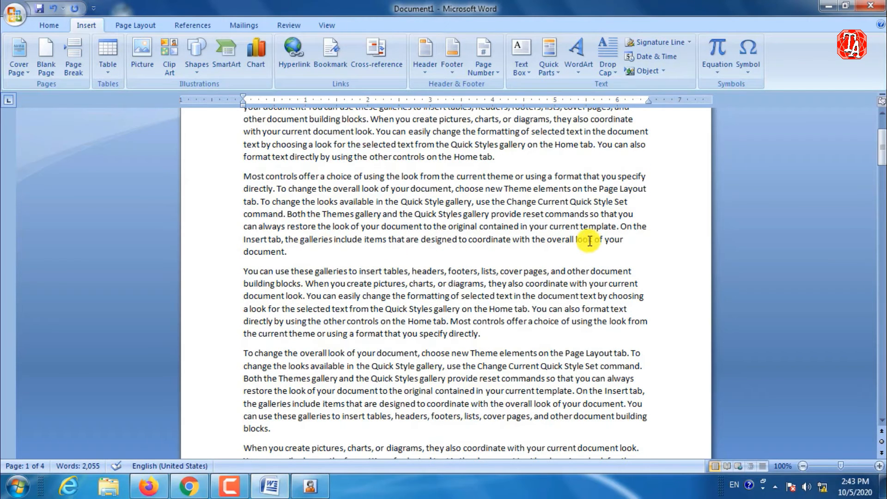
{"action": "left_click_drag", "start_coordinate": [235, 252], "coordinate": [293, 253]}
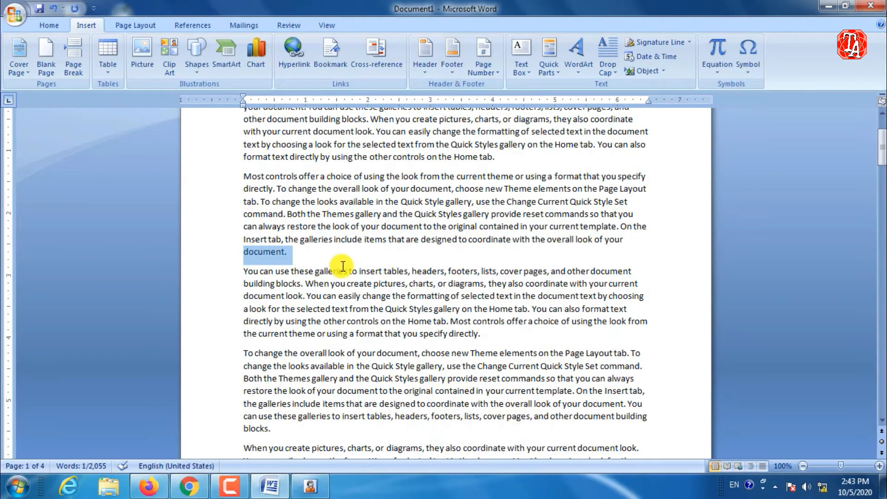
{"action": "left_click", "coordinate": [301, 65]}
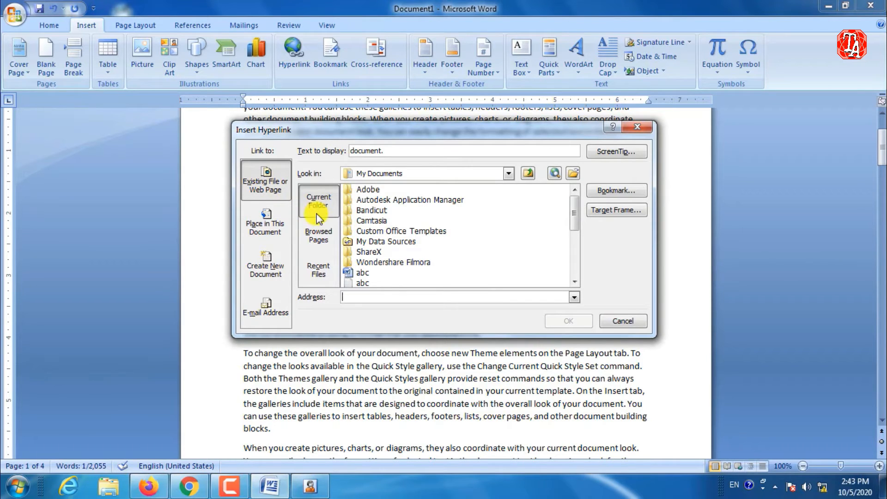
{"action": "left_click", "coordinate": [318, 232]}
{"action": "left_click", "coordinate": [318, 268]}
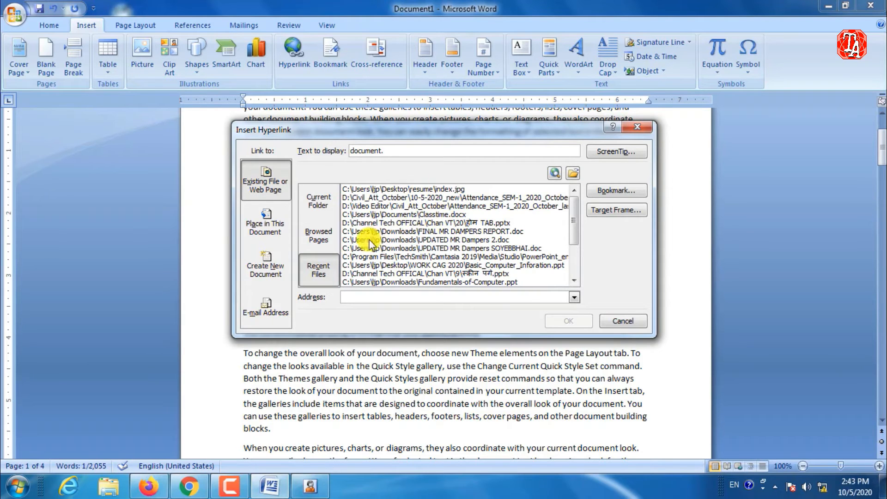
{"action": "left_click", "coordinate": [326, 239]}
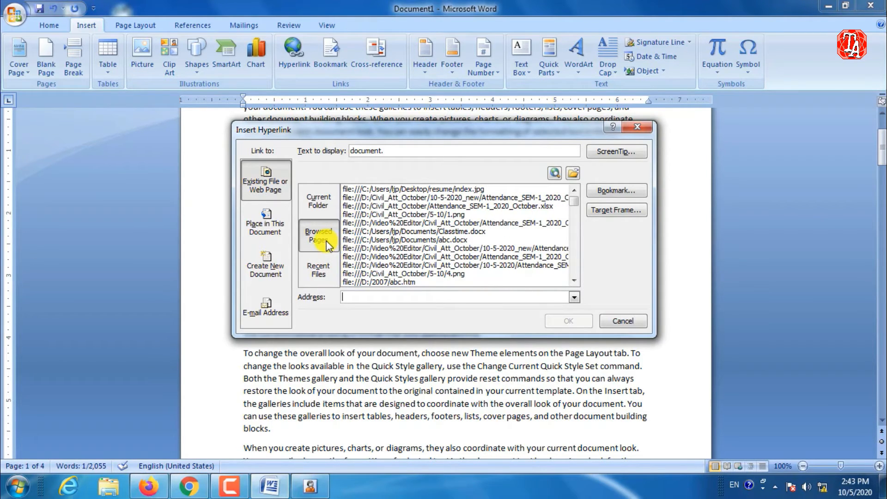
{"action": "left_click", "coordinate": [316, 202]}
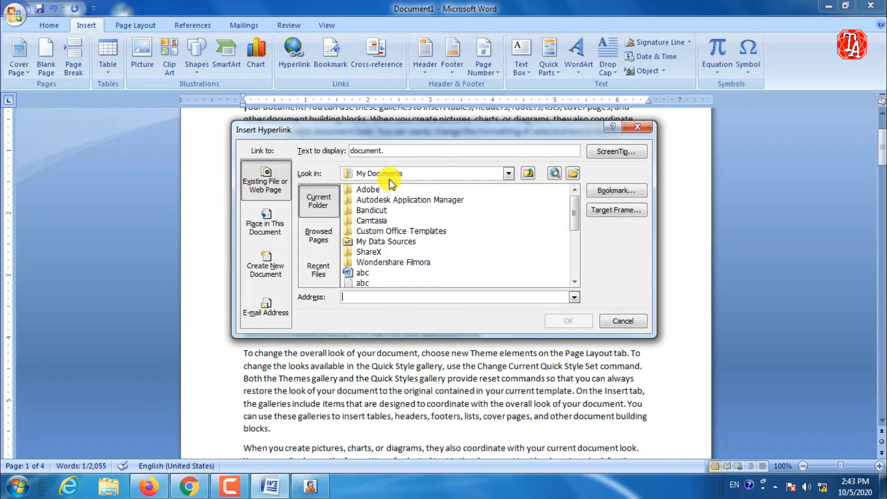
Link the selected word "document." to the Classtime Word file in My Documents.
{"action": "left_click_drag", "start_coordinate": [382, 133], "coordinate": [495, 60]}
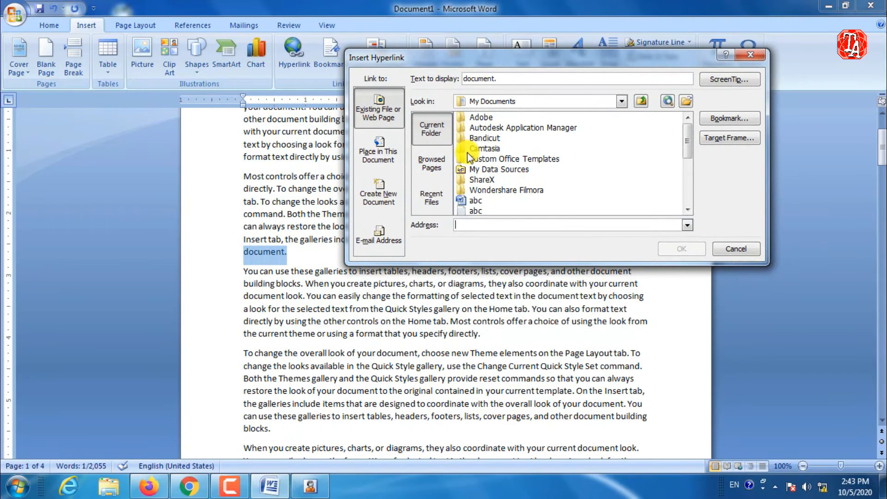
{"action": "left_click", "coordinate": [494, 180]}
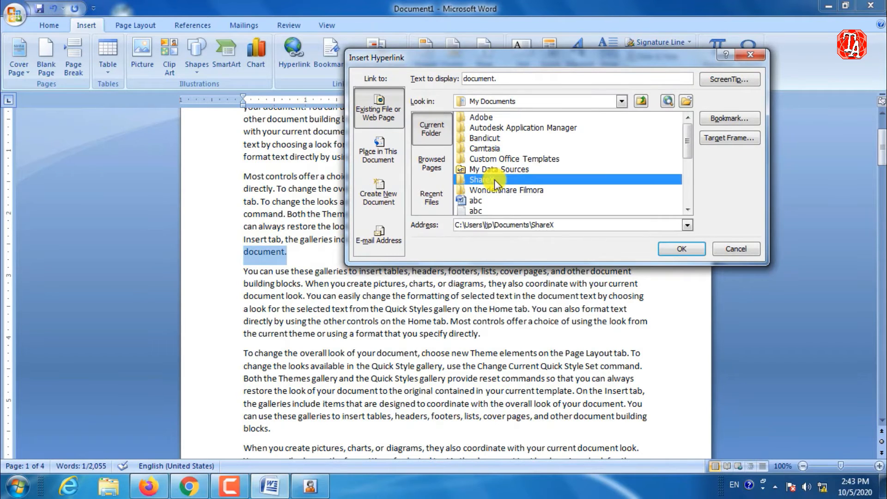
{"action": "scroll", "coordinate": [494, 179], "scroll_direction": "down", "scroll_amount": 1}
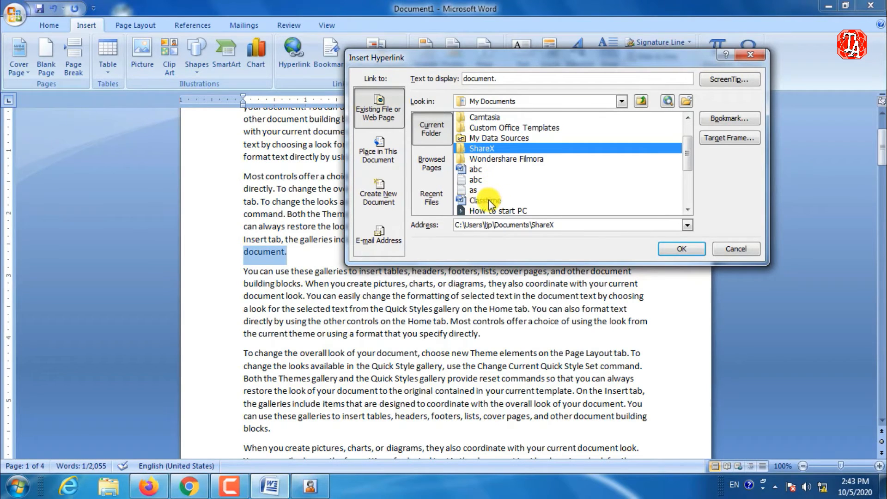
{"action": "left_click", "coordinate": [487, 201]}
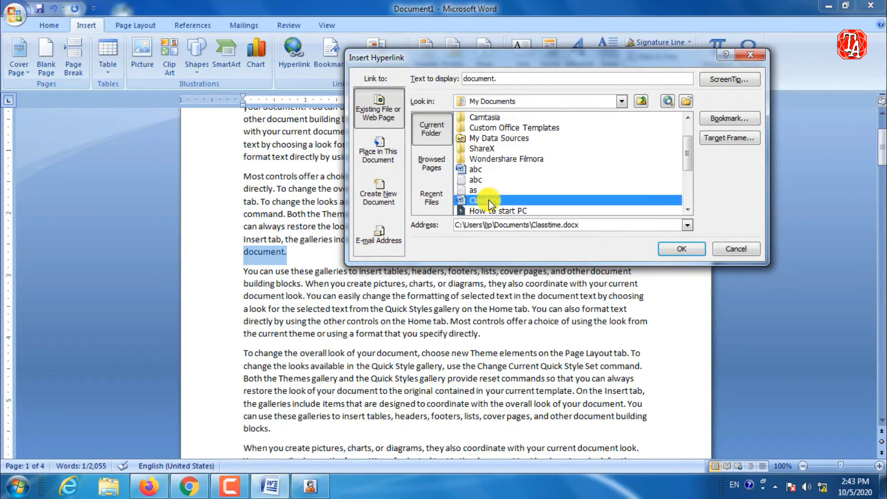
{"action": "left_click", "coordinate": [681, 248]}
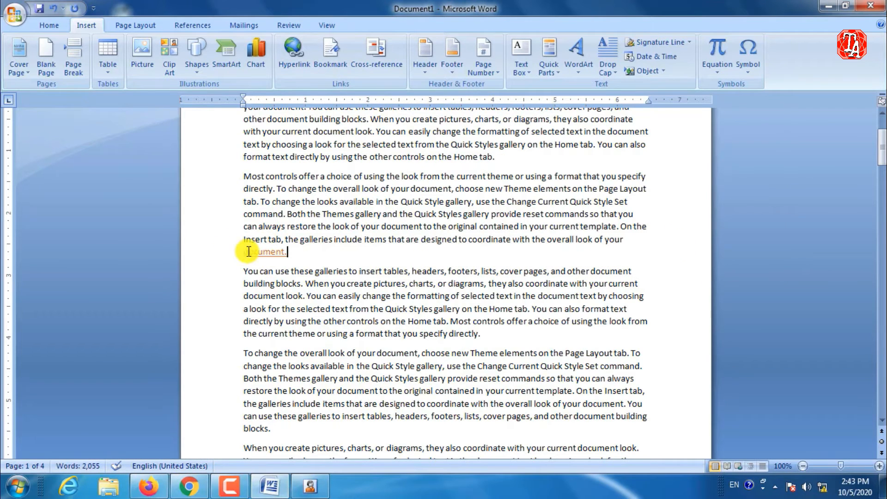
Follow the "document." hyperlink and allow the linked Classtime.docx file to open.
{"action": "scroll", "coordinate": [248, 258], "scroll_direction": "up", "scroll_amount": 3}
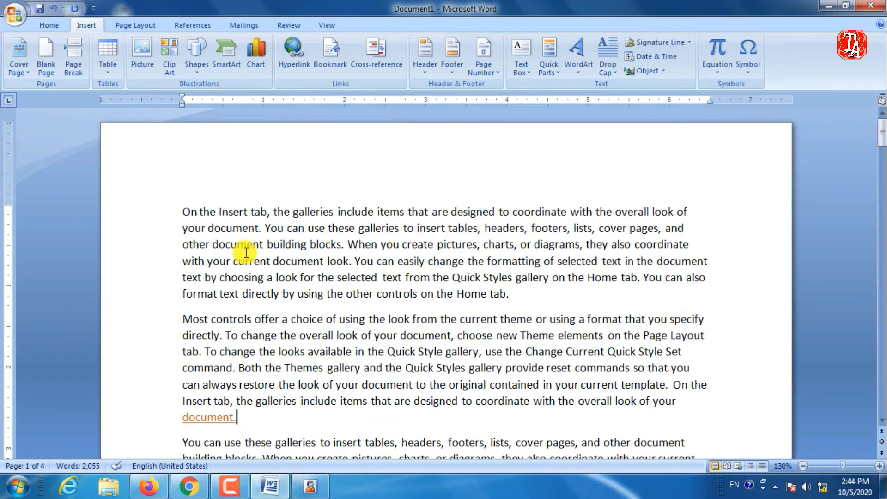
{"action": "scroll", "coordinate": [233, 247], "scroll_direction": "down", "scroll_amount": 3}
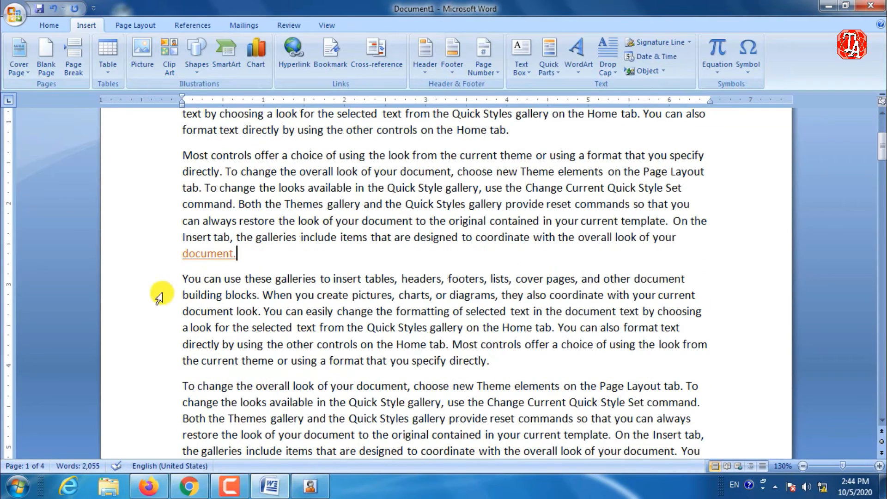
{"action": "left_click", "coordinate": [216, 256], "text": "ctrl"}
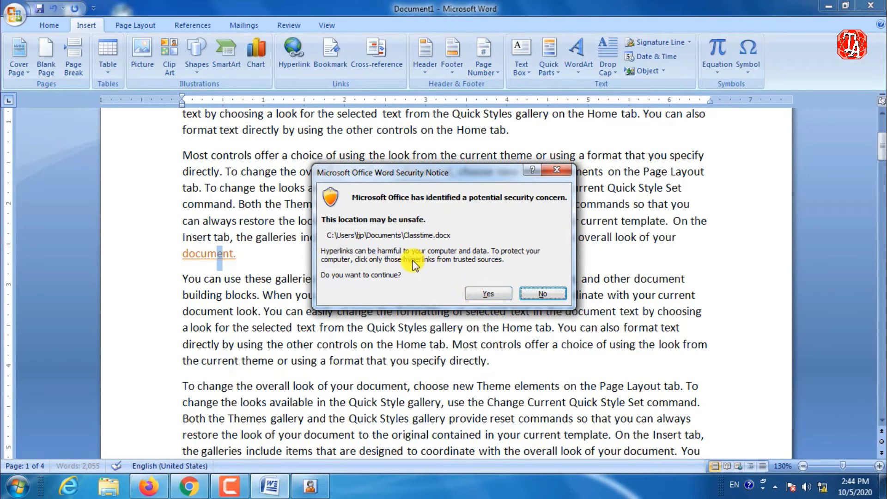
{"action": "left_click", "coordinate": [487, 293]}
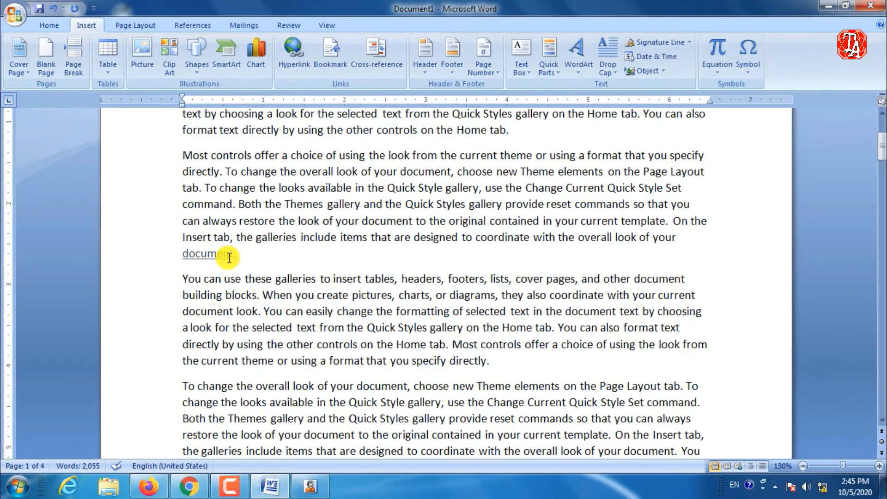
Edit the "document." hyperlink to give it the ScreenTip text "Time Table" and check the tip on the link.
{"action": "scroll", "coordinate": [233, 258], "scroll_direction": "up", "scroll_amount": 2, "text": "ctrl"}
{"action": "scroll", "coordinate": [196, 264], "scroll_direction": "down", "scroll_amount": 5}
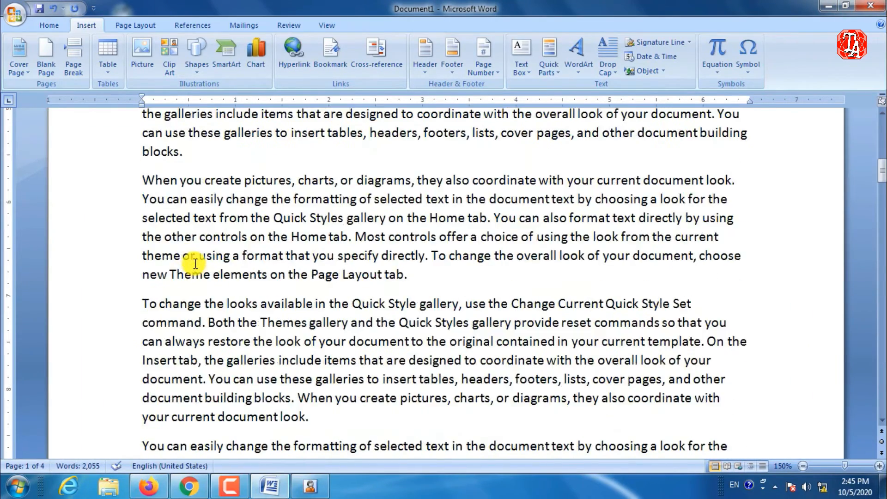
{"action": "scroll", "coordinate": [195, 264], "scroll_direction": "up", "scroll_amount": 6}
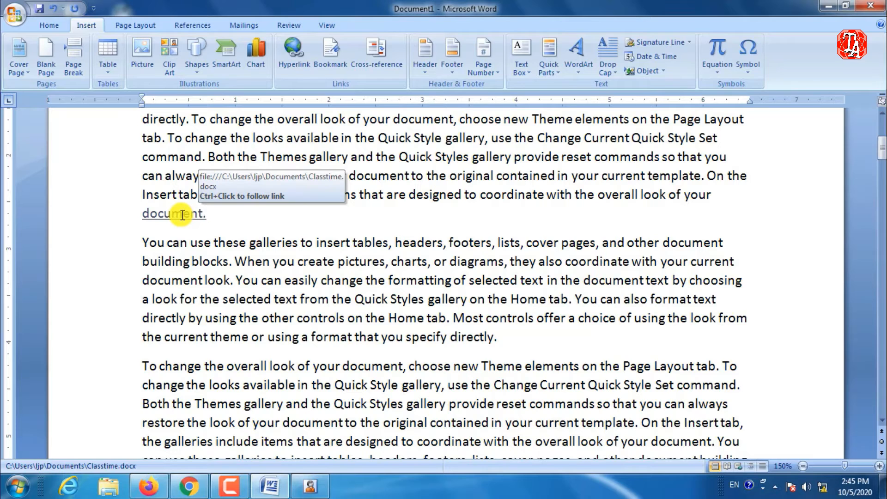
{"action": "left_click_drag", "start_coordinate": [142, 215], "coordinate": [206, 217]}
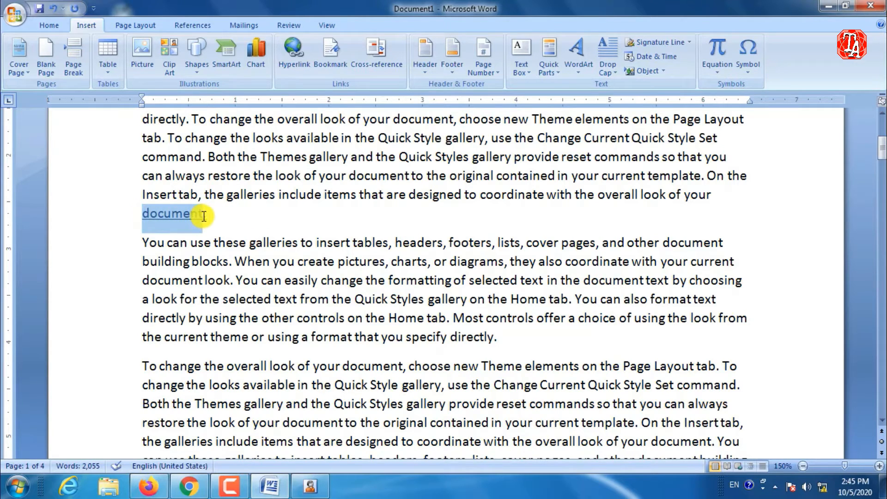
{"action": "left_click", "coordinate": [291, 63]}
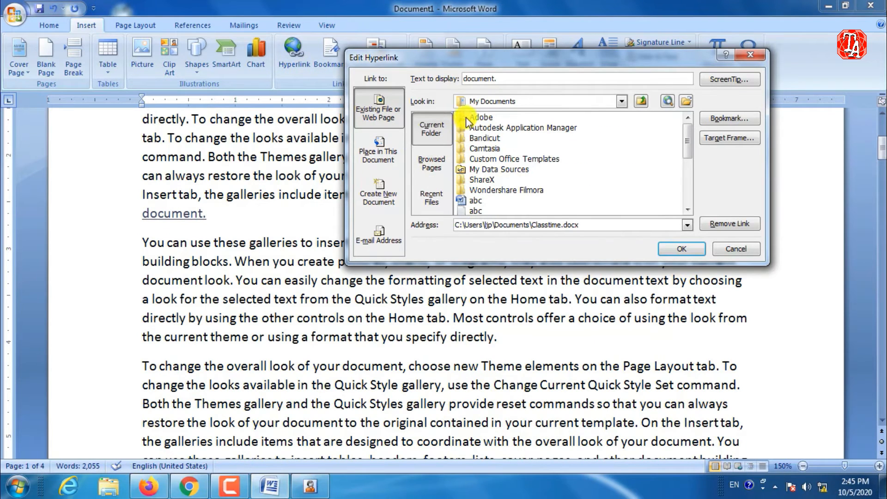
{"action": "left_click", "coordinate": [725, 80]}
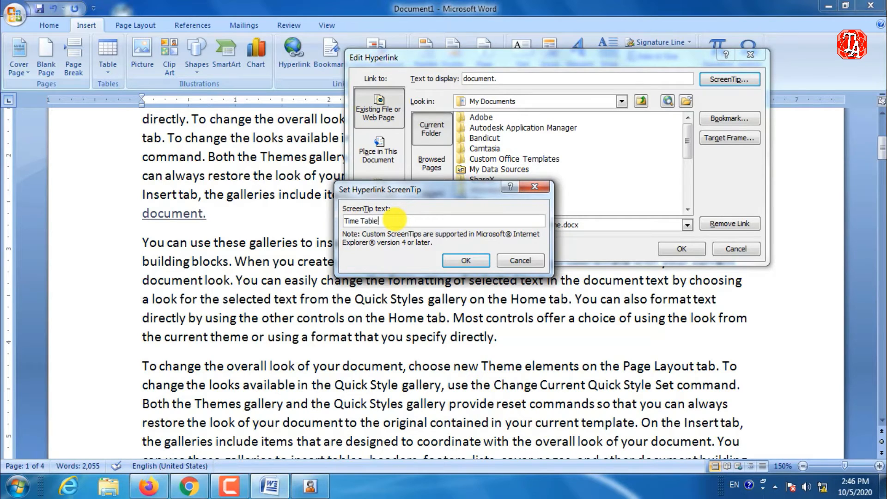
{"action": "key", "text": "Return"}
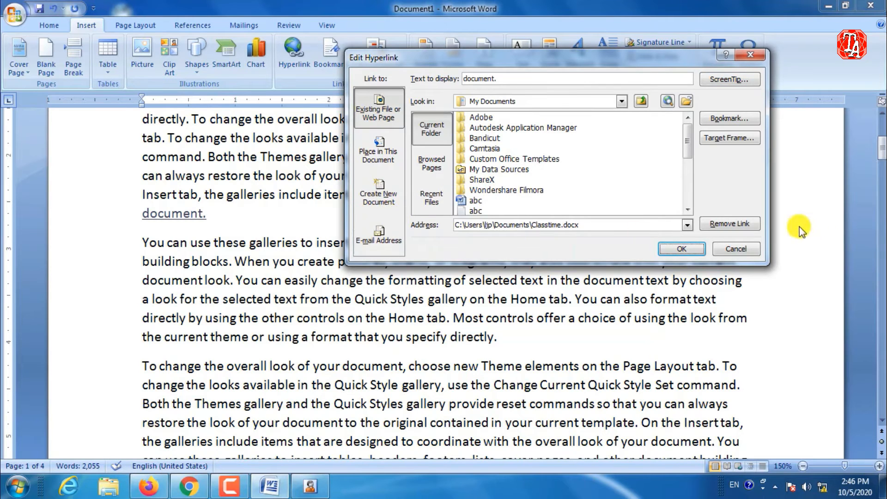
{"action": "left_click", "coordinate": [681, 249]}
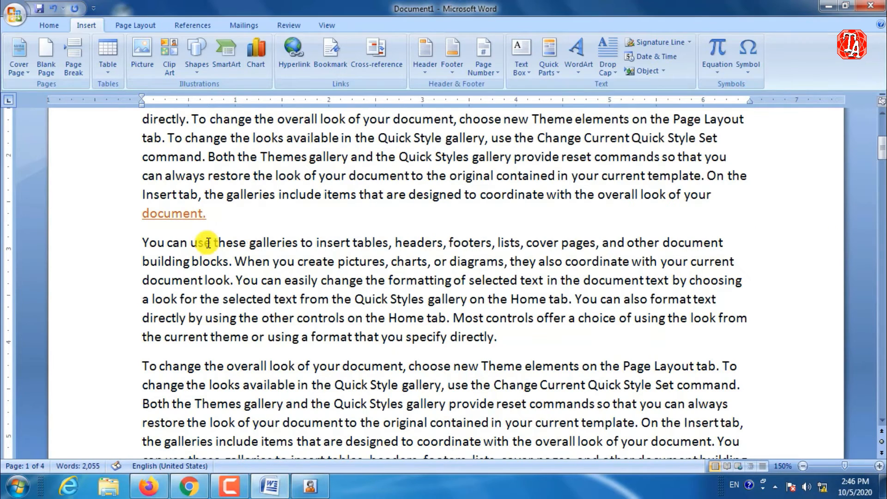
{"action": "mouse_move", "coordinate": [197, 213]}
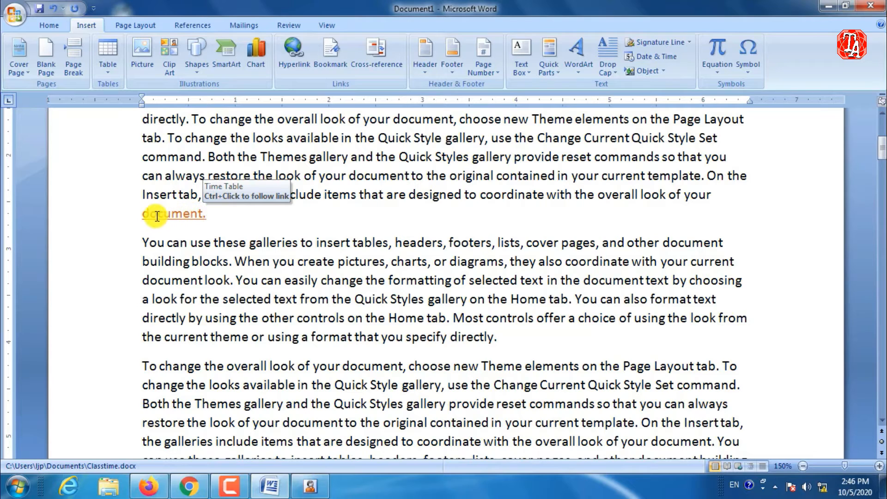
{"action": "left_click_drag", "start_coordinate": [141, 213], "coordinate": [214, 215]}
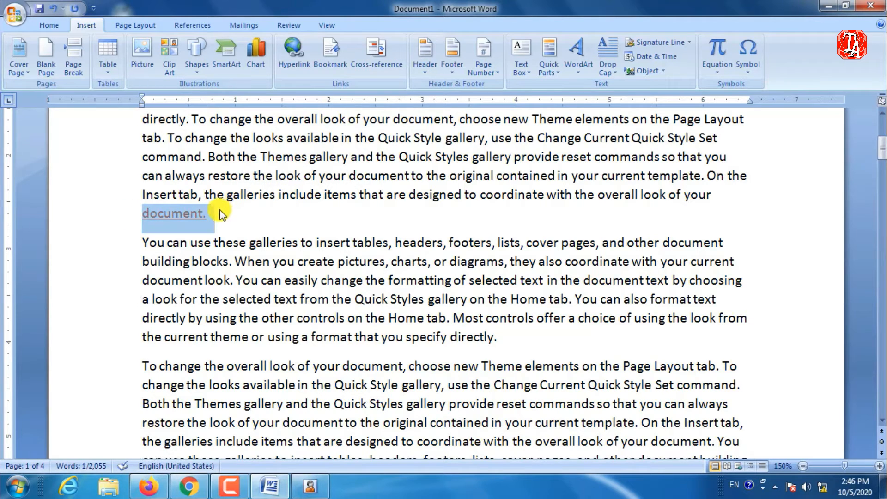
{"action": "left_click", "coordinate": [420, 71]}
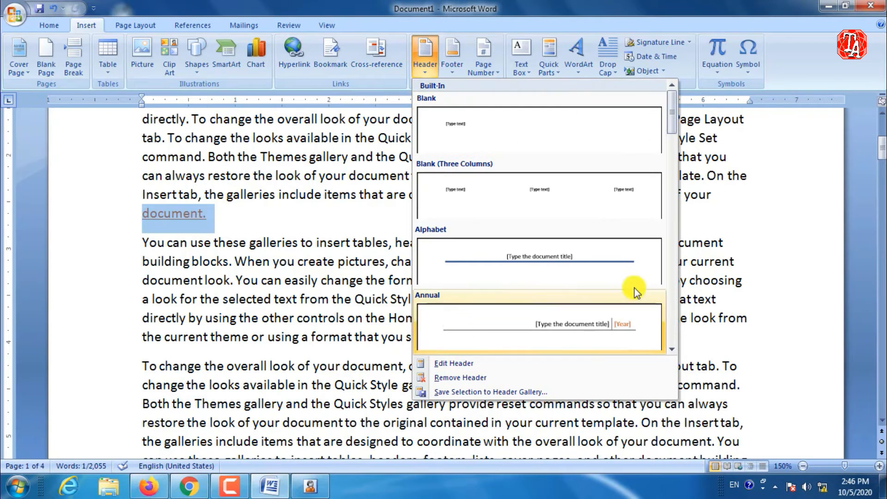
{"action": "left_click", "coordinate": [212, 212]}
{"action": "left_click", "coordinate": [220, 214]}
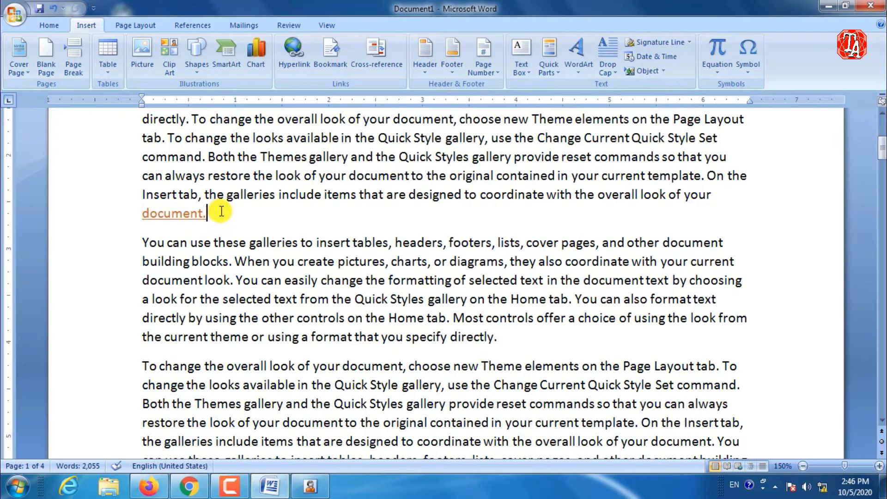
{"action": "left_click", "coordinate": [282, 60]}
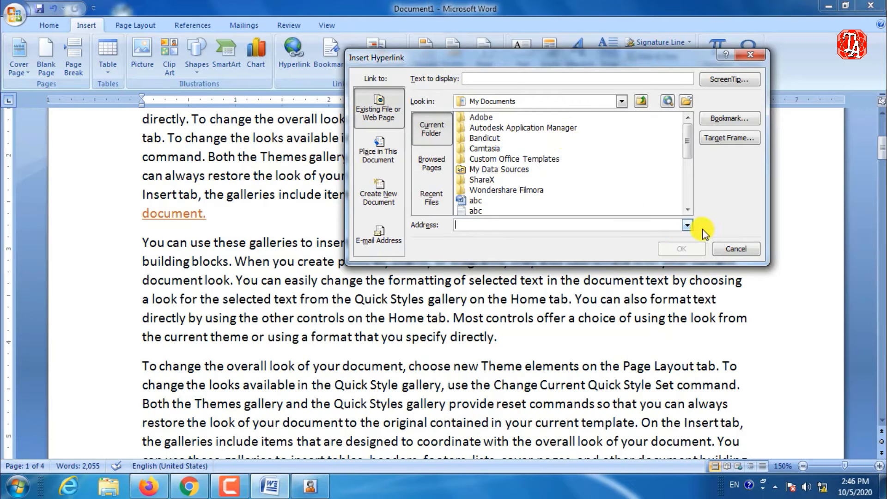
{"action": "left_click", "coordinate": [734, 249]}
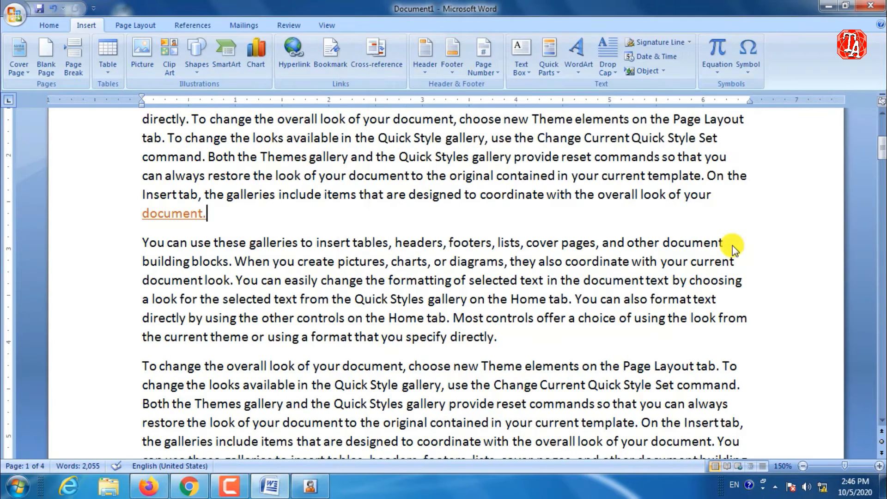
Examine the cross-reference options, trying the Heading reference type with a reference to Page number, and close without inserting.
{"action": "left_click", "coordinate": [386, 65]}
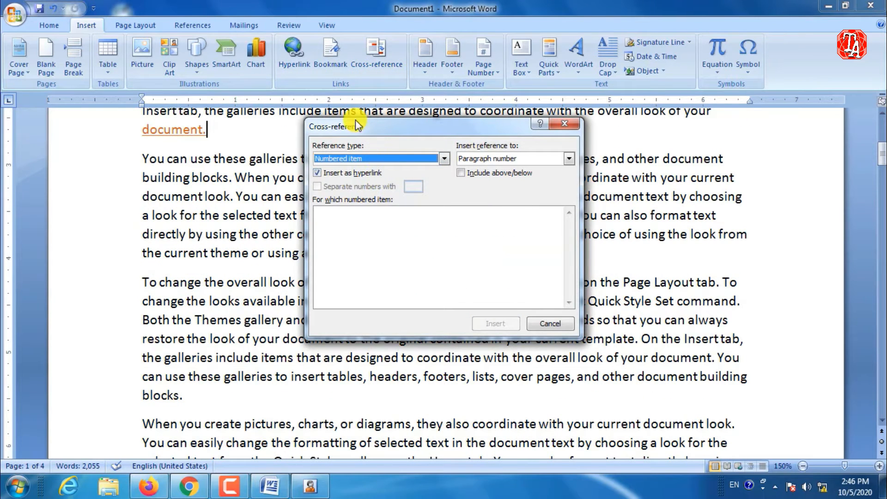
{"action": "left_click", "coordinate": [409, 159]}
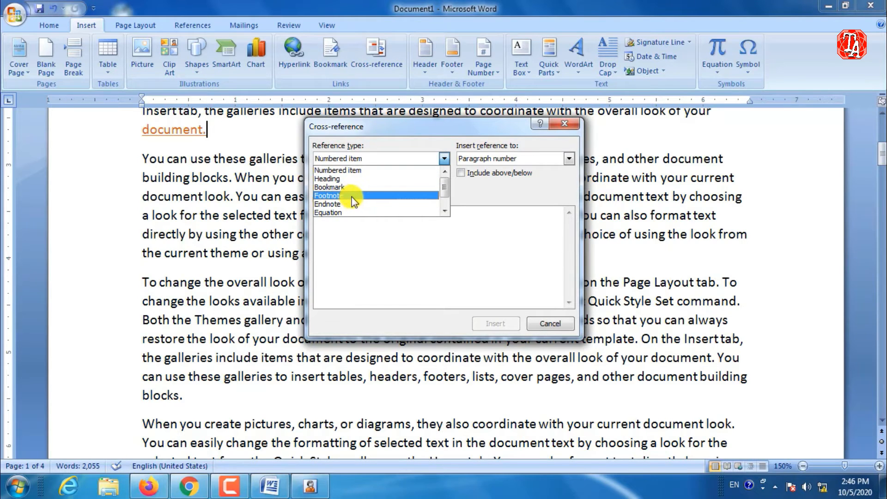
{"action": "left_click", "coordinate": [328, 180]}
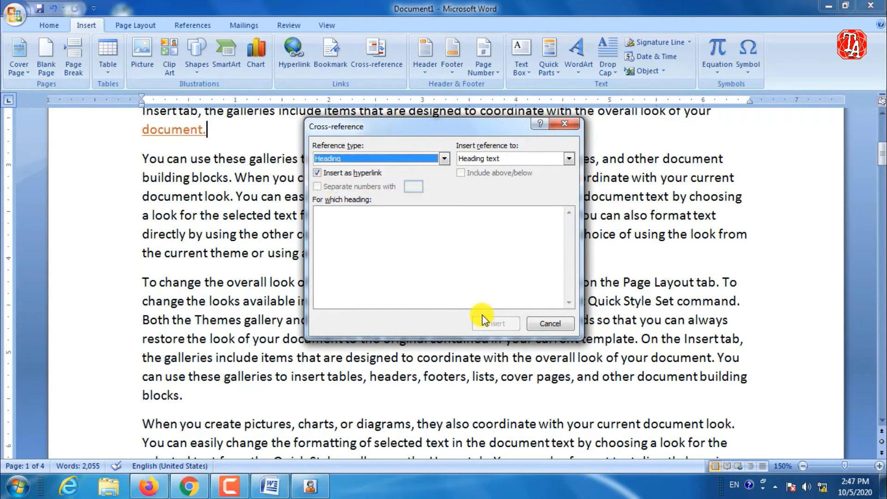
{"action": "left_click", "coordinate": [494, 162]}
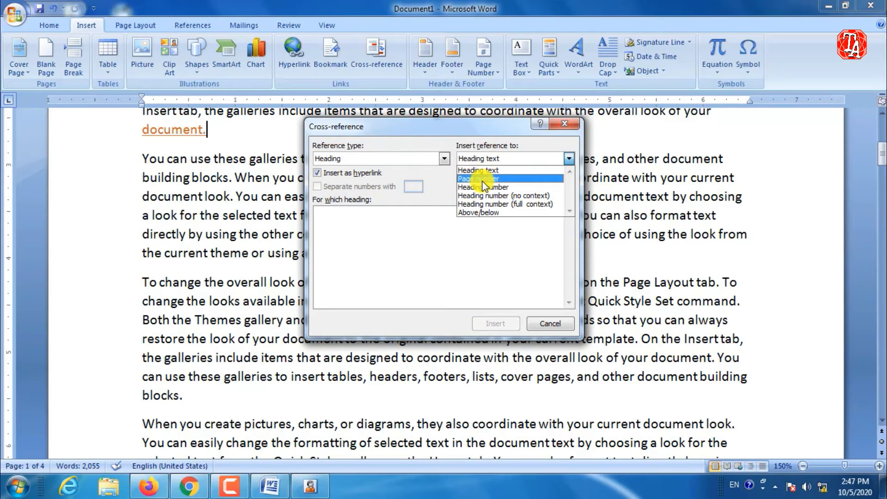
{"action": "left_click", "coordinate": [518, 176]}
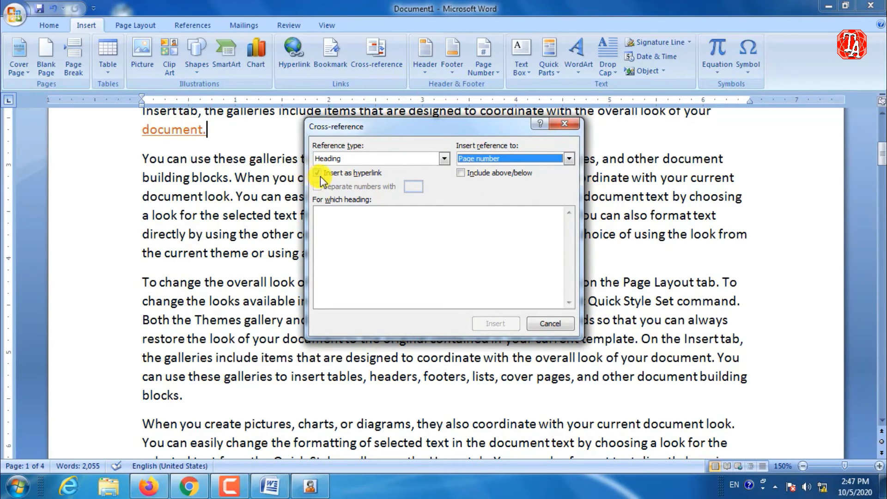
{"action": "left_click", "coordinate": [550, 324]}
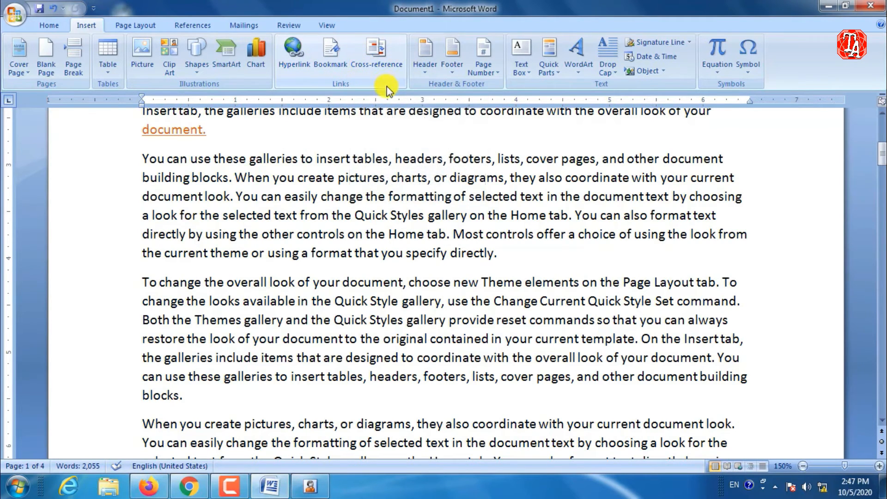
Insert the built-in Alphabet header with the title "Sample Text" and return to the body text.
{"action": "scroll", "coordinate": [344, 225], "scroll_direction": "down", "scroll_amount": 3, "text": "ctrl"}
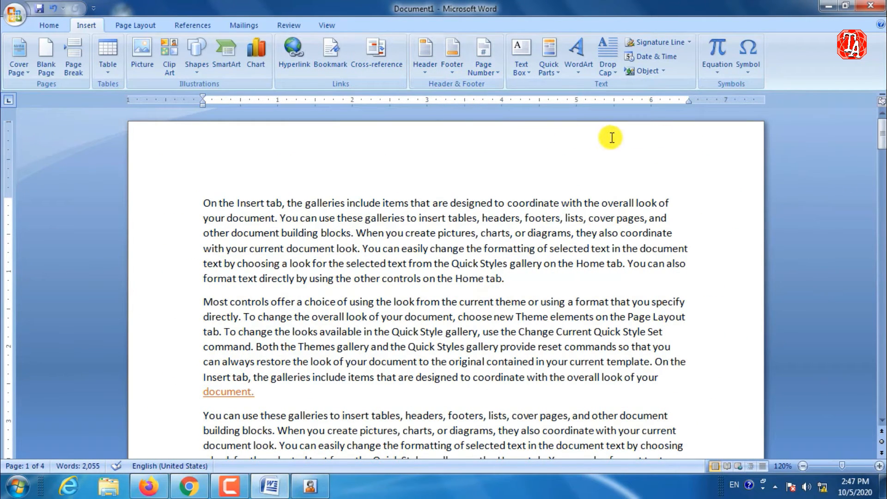
{"action": "left_click", "coordinate": [424, 72]}
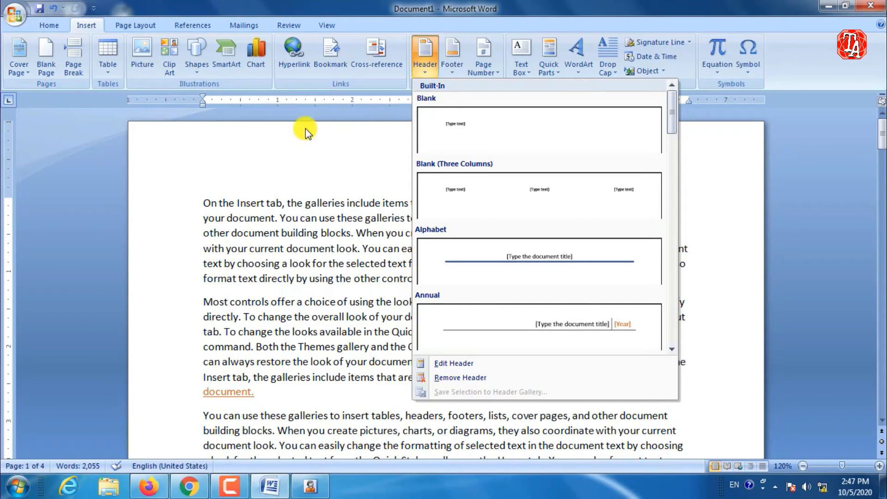
{"action": "left_click", "coordinate": [564, 275]}
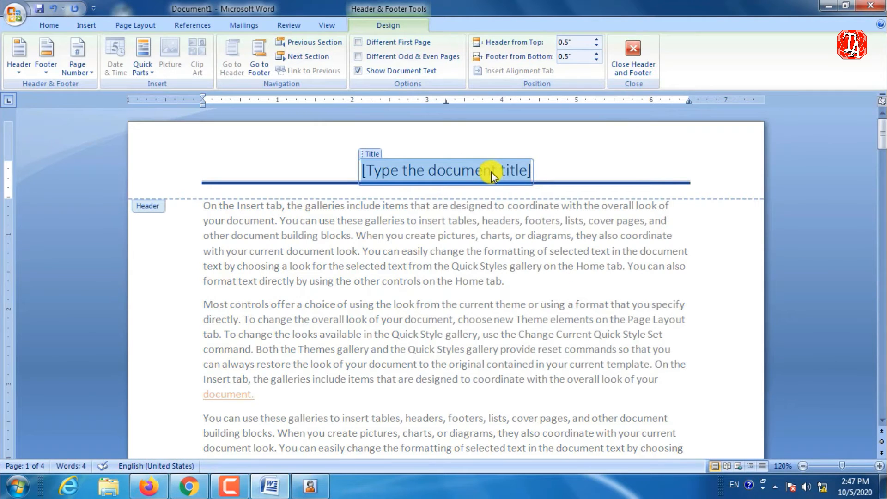
{"action": "type", "text": "Sample"}
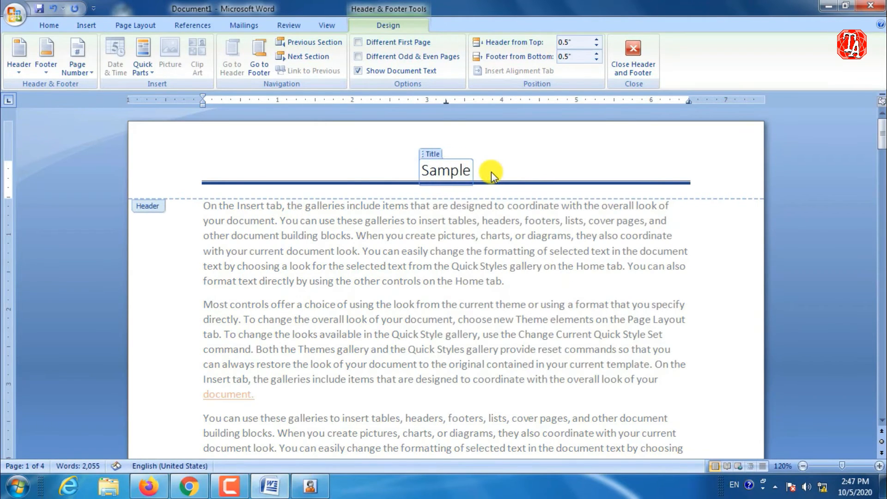
{"action": "type", "text": " Text"}
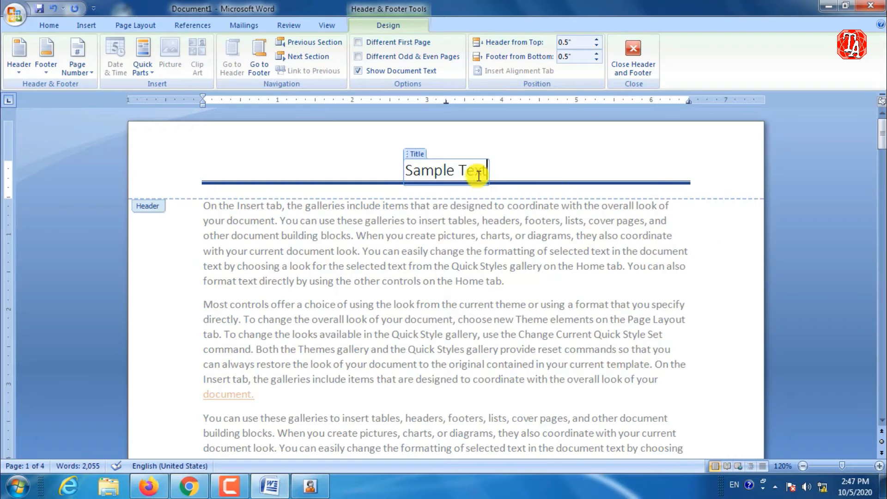
{"action": "triple_click", "coordinate": [703, 268]}
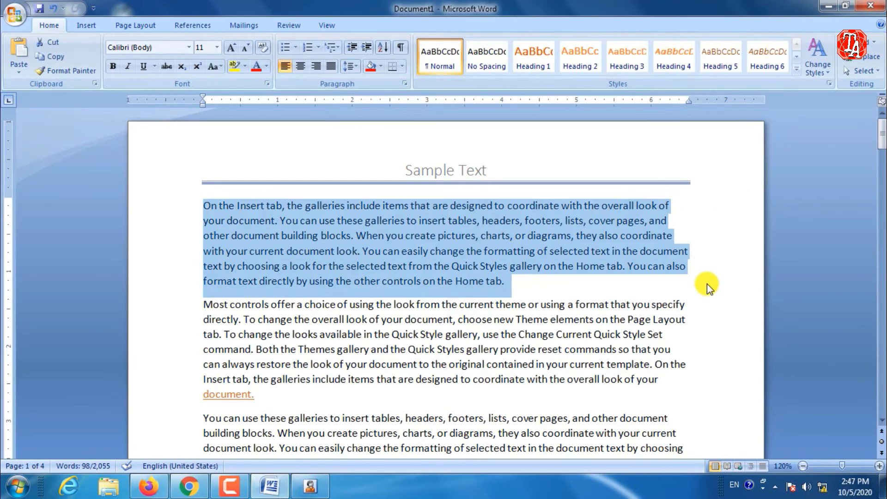
{"action": "left_click", "coordinate": [707, 284]}
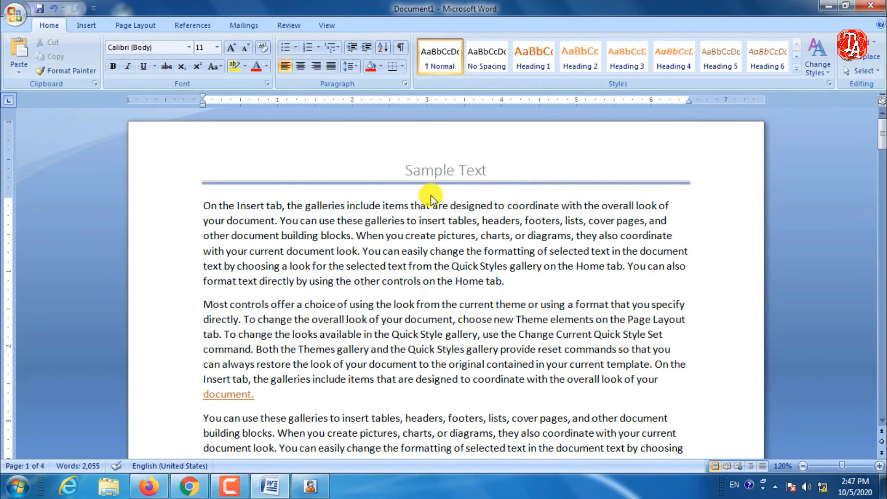
Add empty paragraphs at the end of the document to start a fifth page and check the header there.
{"action": "scroll", "coordinate": [443, 195], "scroll_direction": "down", "scroll_amount": 12}
{"action": "scroll", "coordinate": [454, 195], "scroll_direction": "down", "scroll_amount": 15}
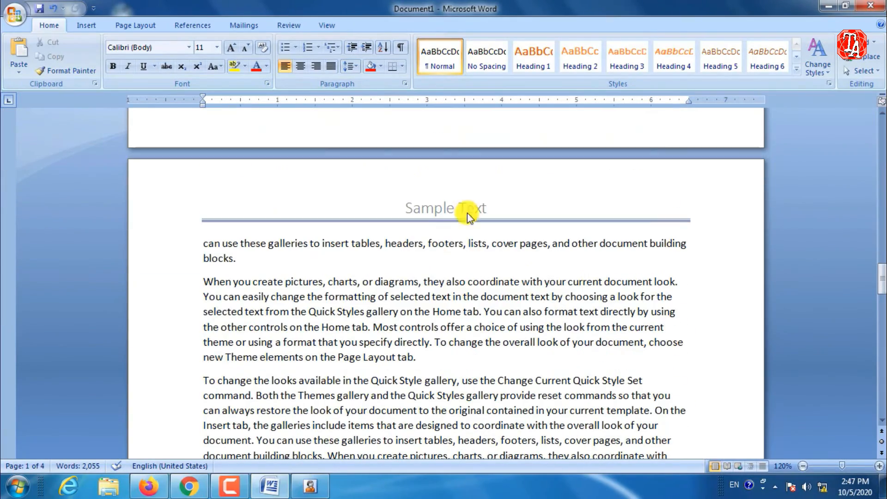
{"action": "scroll", "coordinate": [482, 201], "scroll_direction": "down", "scroll_amount": 15}
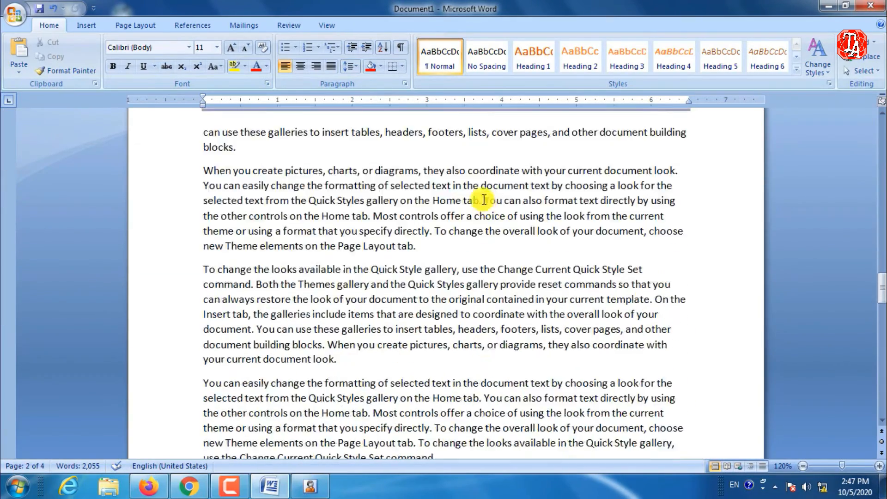
{"action": "scroll", "coordinate": [481, 197], "scroll_direction": "down", "scroll_amount": 2}
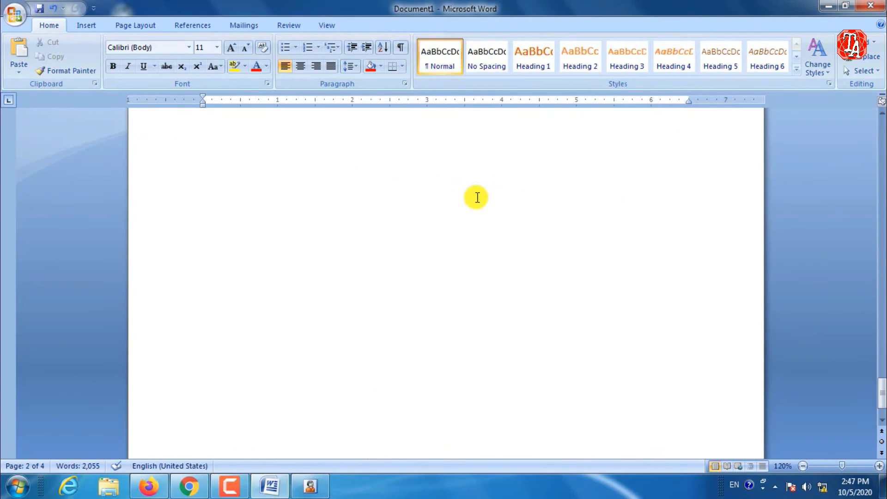
{"action": "left_click", "coordinate": [436, 383]}
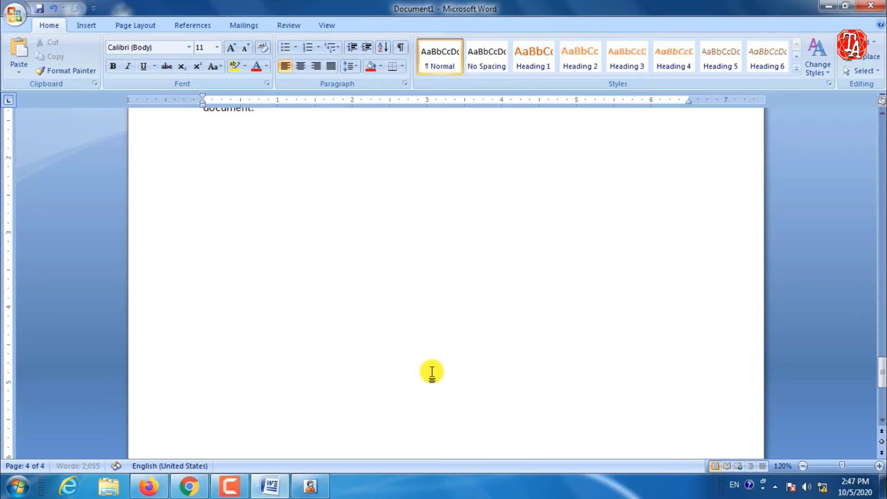
{"action": "key", "text": "Return"}
{"action": "key", "text": "Return"}
{"action": "key", "text": "Return"}
{"action": "key", "text": "Return"}
{"action": "key", "text": "Return"}
{"action": "key", "text": "Return"}
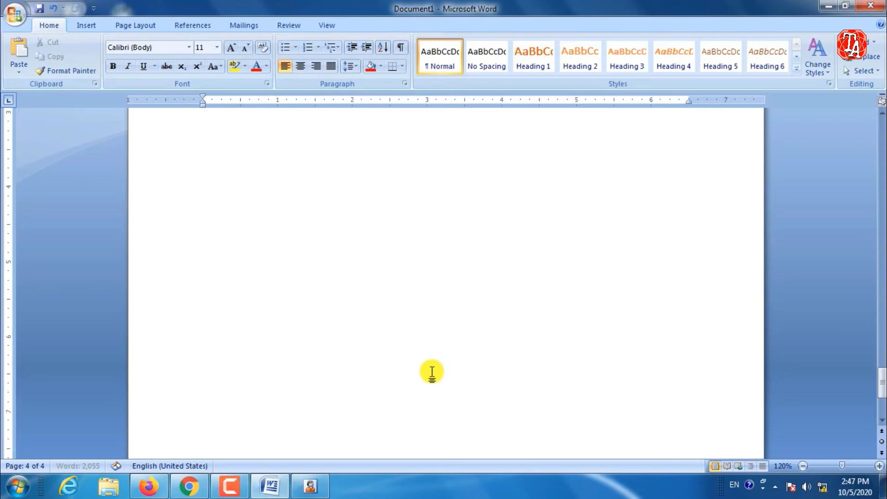
{"action": "key", "text": "Return"}
{"action": "key", "text": "Return"}
{"action": "key", "text": "Return"}
{"action": "key", "text": "Return"}
{"action": "key", "text": "Return"}
{"action": "key", "text": "Return"}
{"action": "key", "text": "Return"}
{"action": "key", "text": "Return"}
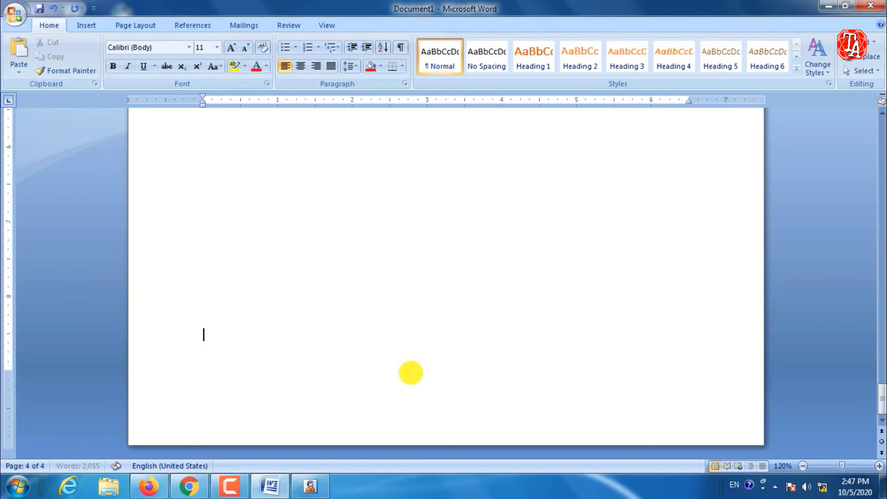
{"action": "scroll", "coordinate": [408, 384], "scroll_direction": "down", "scroll_amount": 5}
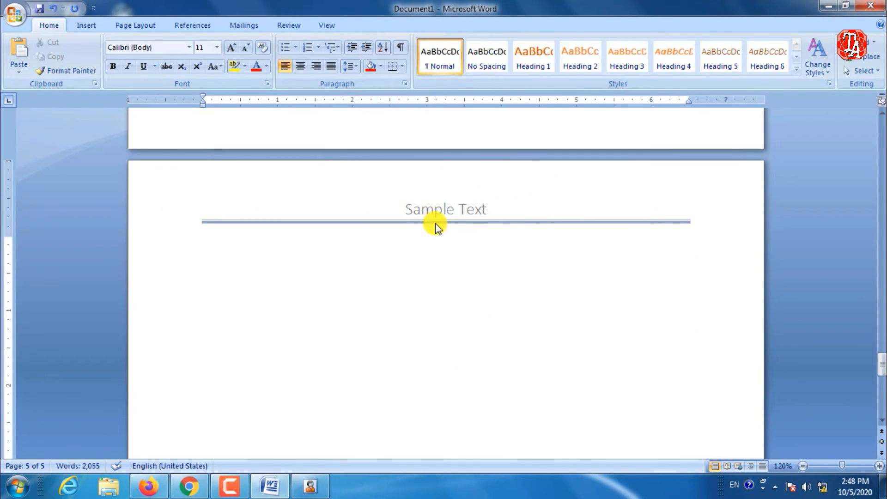
Insert the built-in Annual footer, return to the body text and check the footer page numbers back to page 1.
{"action": "left_click", "coordinate": [100, 28]}
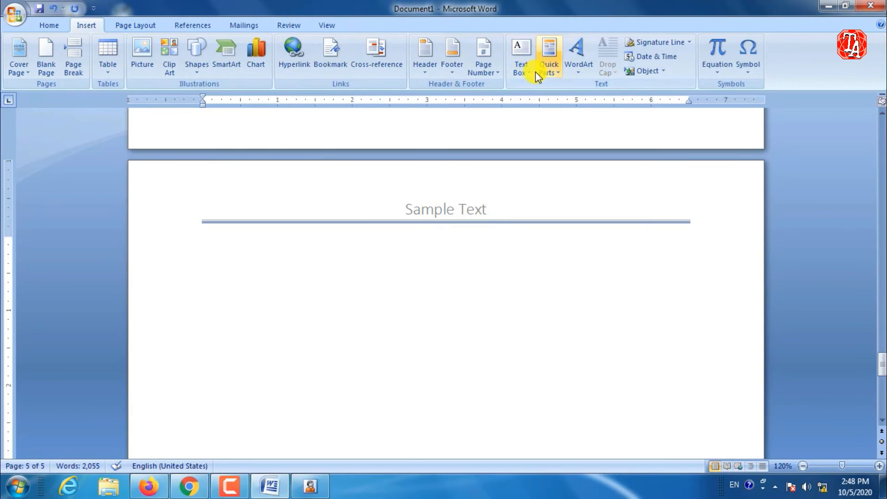
{"action": "left_click", "coordinate": [452, 68]}
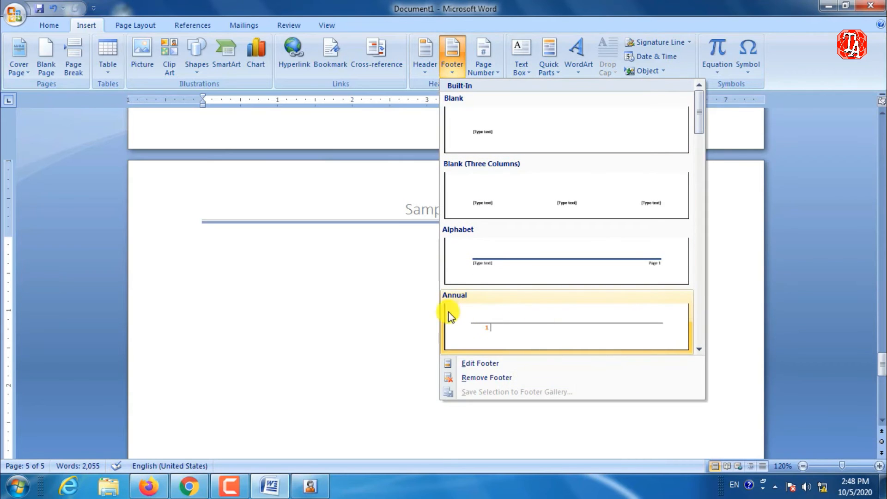
{"action": "left_click", "coordinate": [513, 332]}
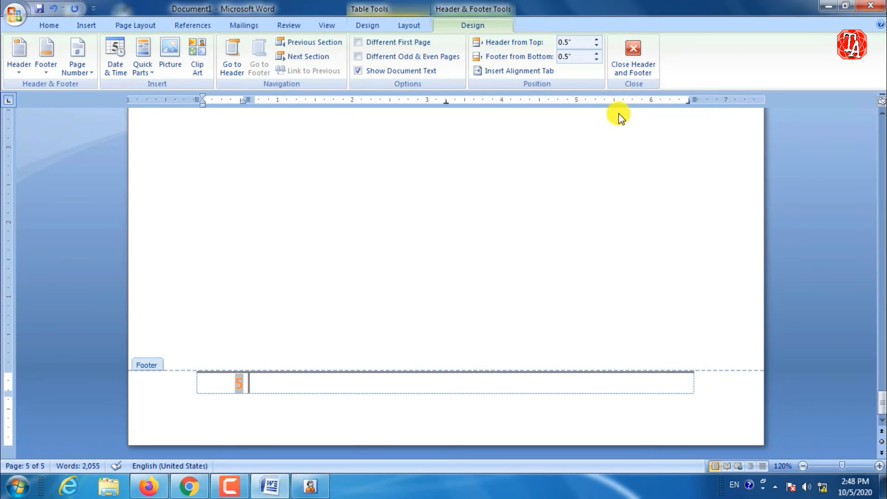
{"action": "left_click", "coordinate": [633, 58]}
{"action": "scroll", "coordinate": [422, 235], "scroll_direction": "up", "scroll_amount": 5}
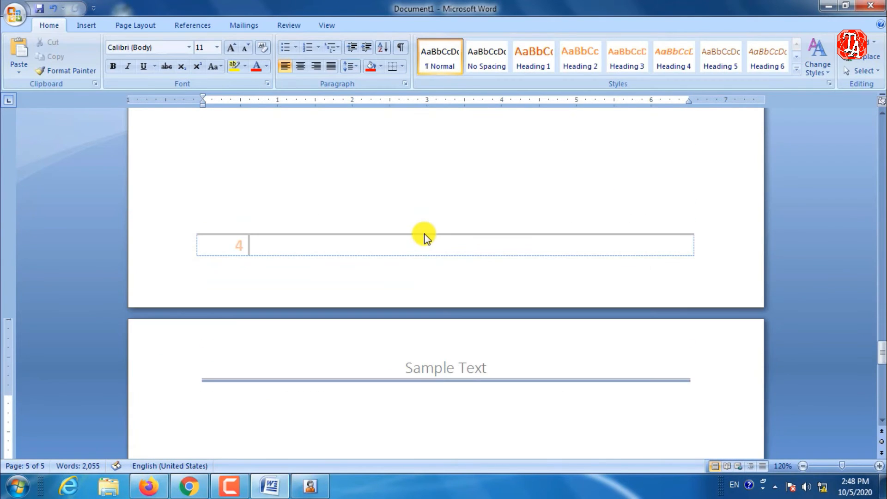
{"action": "scroll", "coordinate": [368, 269], "scroll_direction": "up", "scroll_amount": 15}
{"action": "scroll", "coordinate": [225, 258], "scroll_direction": "up", "scroll_amount": 15}
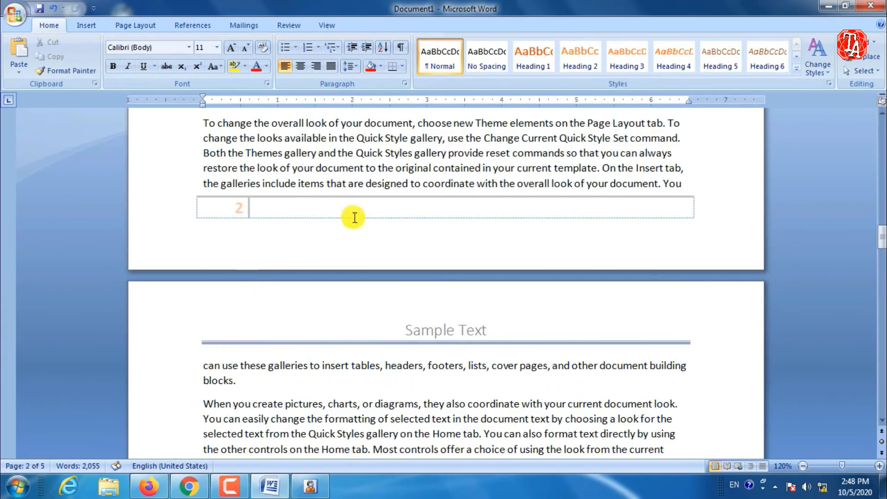
{"action": "scroll", "coordinate": [352, 219], "scroll_direction": "up", "scroll_amount": 15}
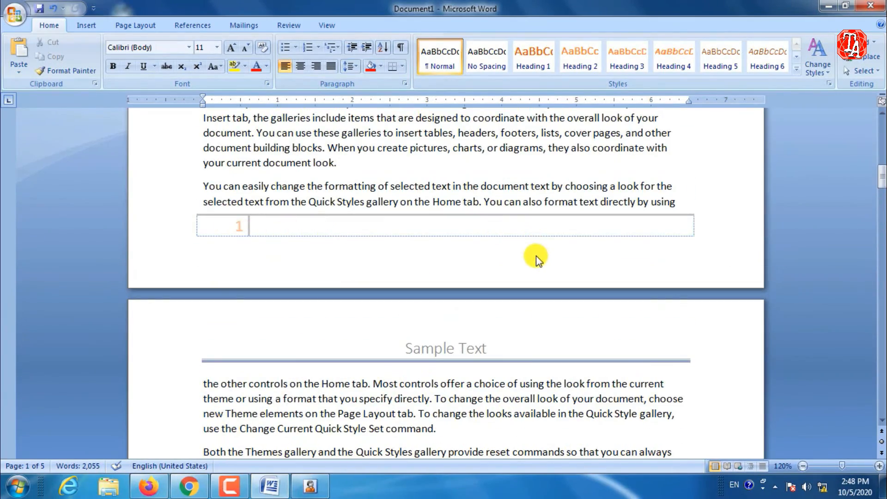
{"action": "scroll", "coordinate": [535, 256], "scroll_direction": "up", "scroll_amount": 10}
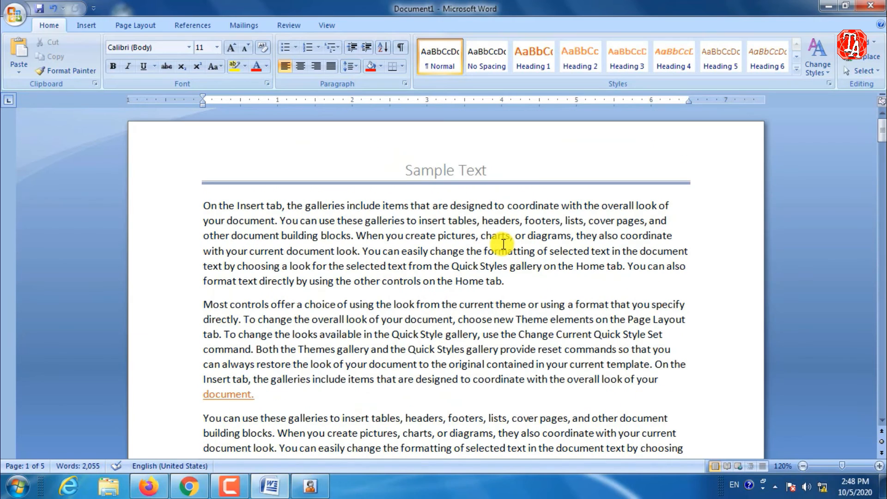
Examine the page number placement choices and the list of number formats, and close without applying any.
{"action": "left_click", "coordinate": [88, 25]}
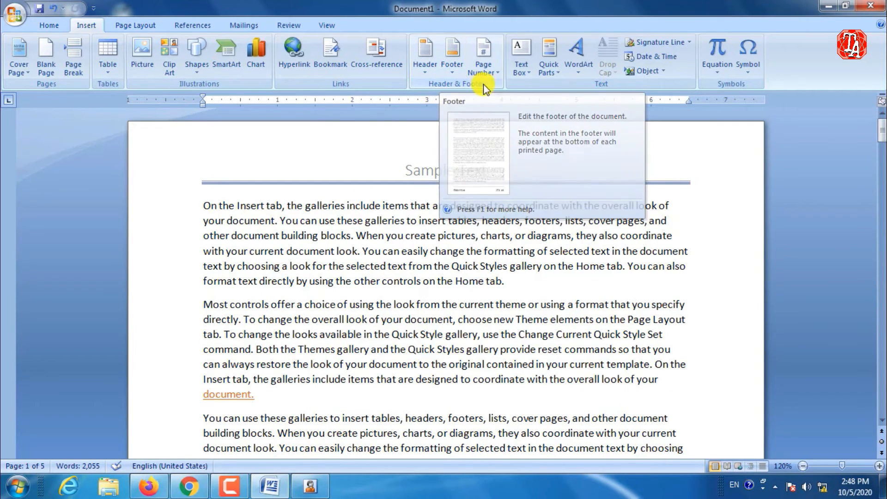
{"action": "left_click", "coordinate": [495, 73]}
{"action": "mouse_move", "coordinate": [502, 87]}
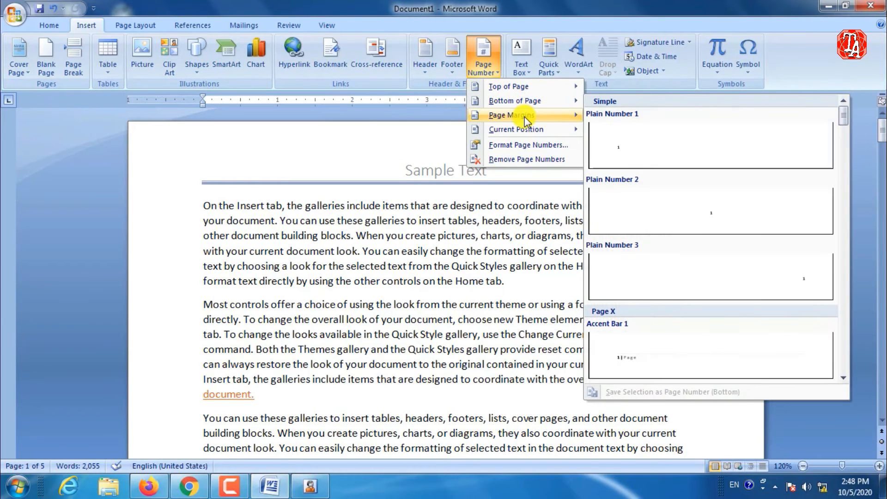
{"action": "mouse_move", "coordinate": [525, 116]}
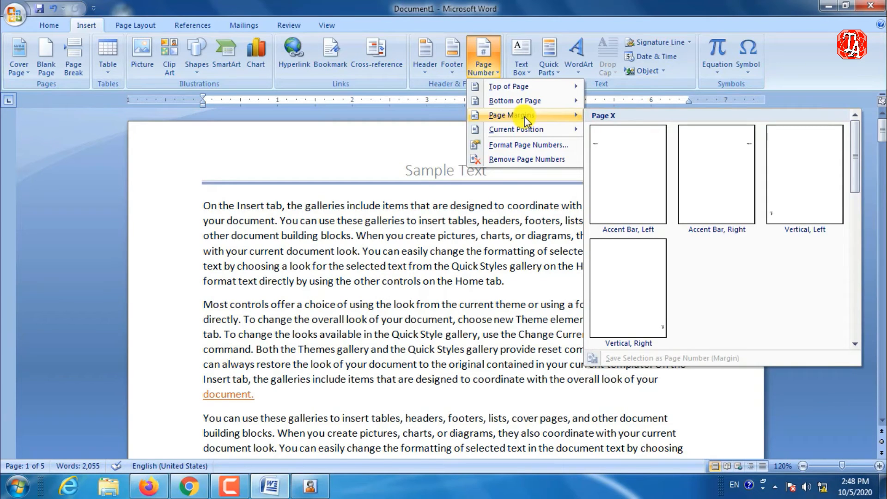
{"action": "mouse_move", "coordinate": [526, 133]}
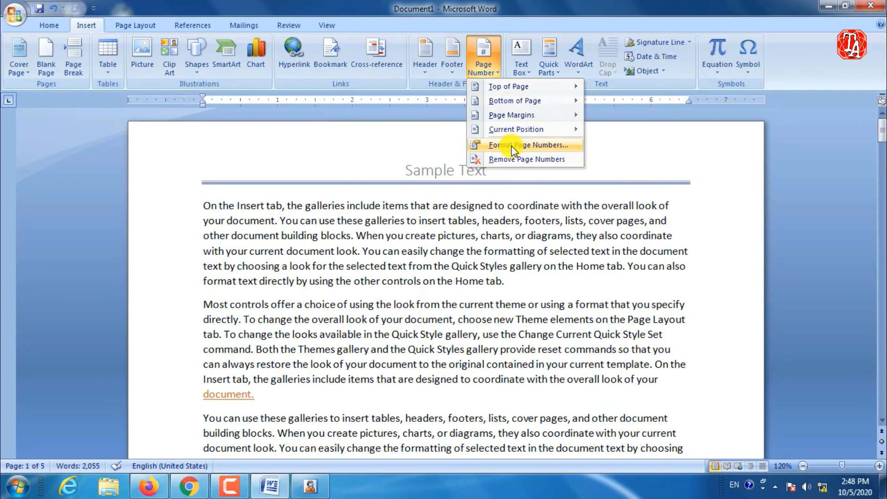
{"action": "left_click", "coordinate": [512, 146]}
{"action": "left_click", "coordinate": [485, 167]}
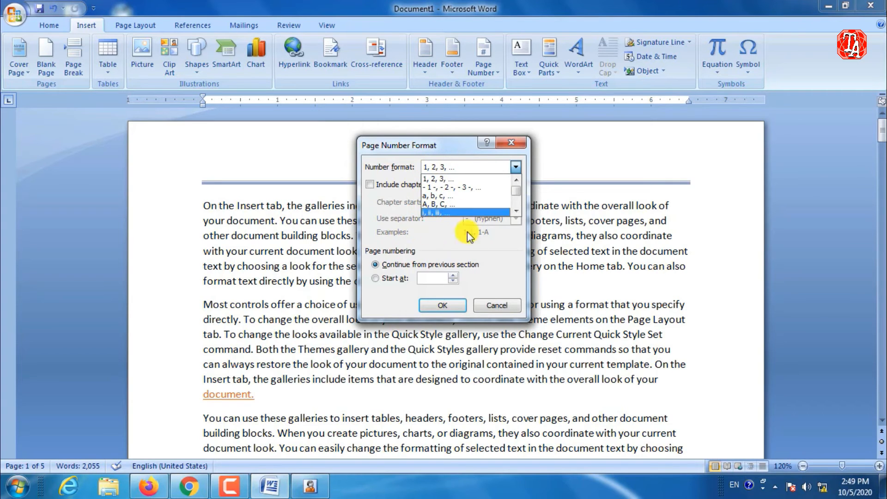
{"action": "left_click", "coordinate": [503, 304]}
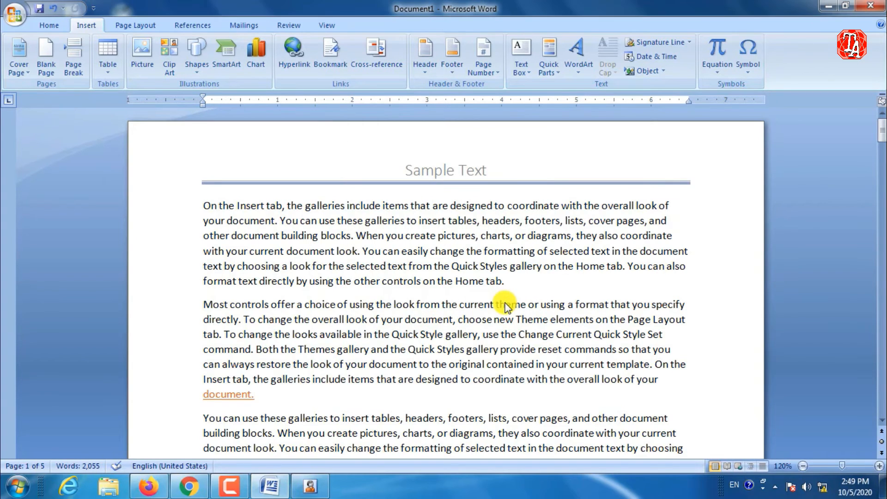
Insert a built-in Alphabet Quote text box in the document.
{"action": "left_click", "coordinate": [528, 78]}
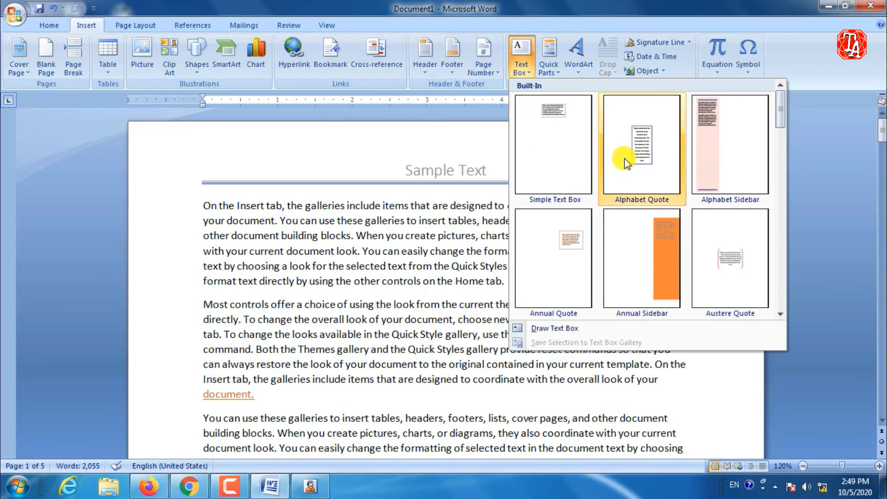
{"action": "left_click", "coordinate": [637, 141]}
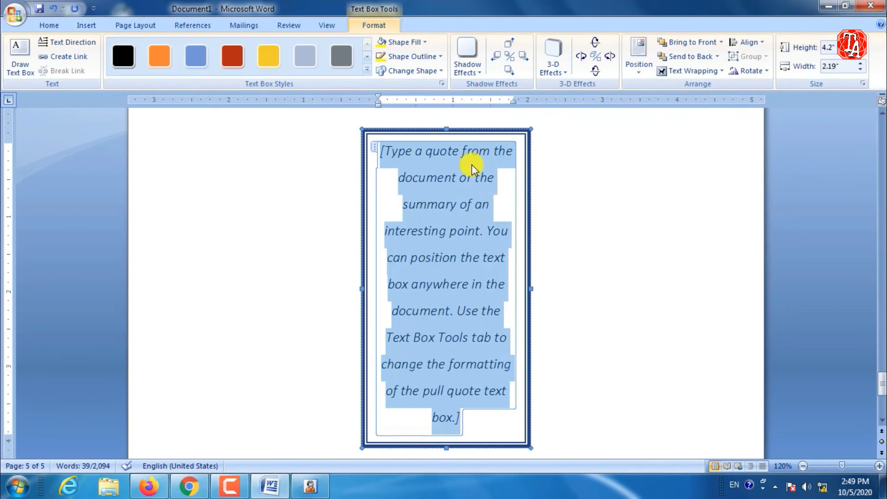
Select the quote text box on page 5 and apply the solid dark gray text box style to it.
{"action": "left_click", "coordinate": [593, 188]}
{"action": "scroll", "coordinate": [560, 221], "scroll_direction": "down", "scroll_amount": 4}
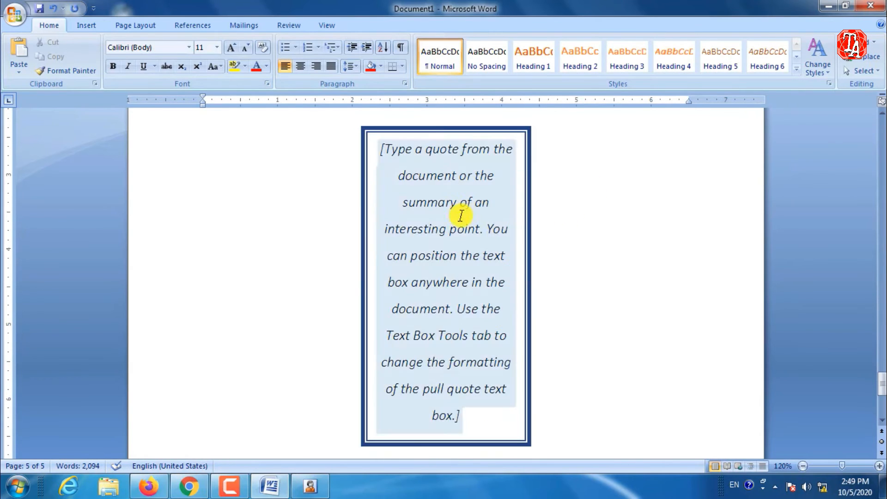
{"action": "left_click", "coordinate": [457, 217]}
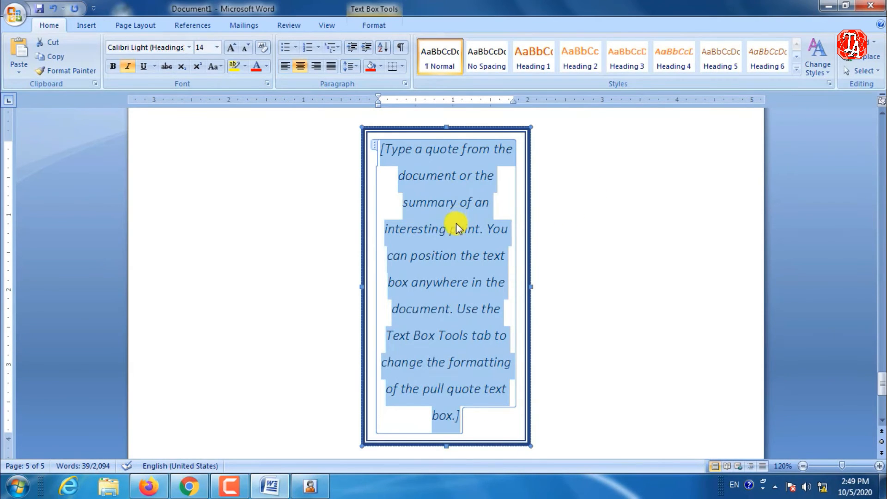
{"action": "left_click", "coordinate": [604, 189]}
{"action": "left_click", "coordinate": [457, 277]}
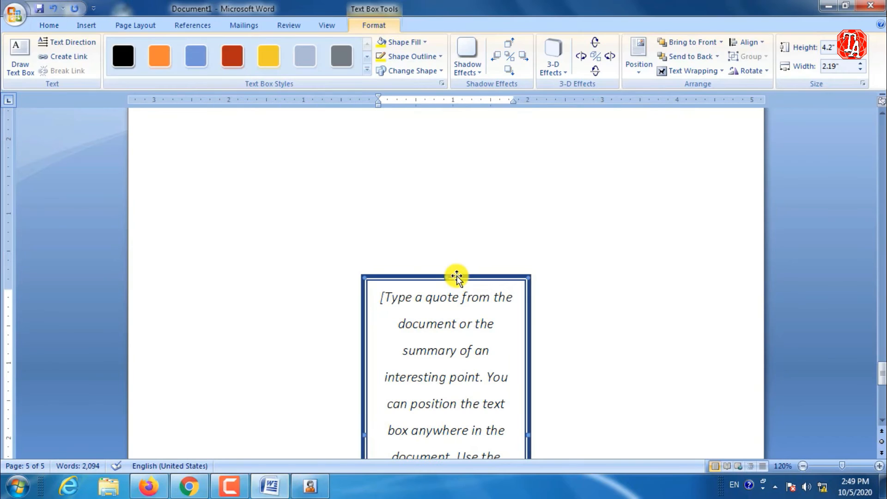
{"action": "left_click", "coordinate": [270, 56]}
{"action": "left_click", "coordinate": [314, 67]}
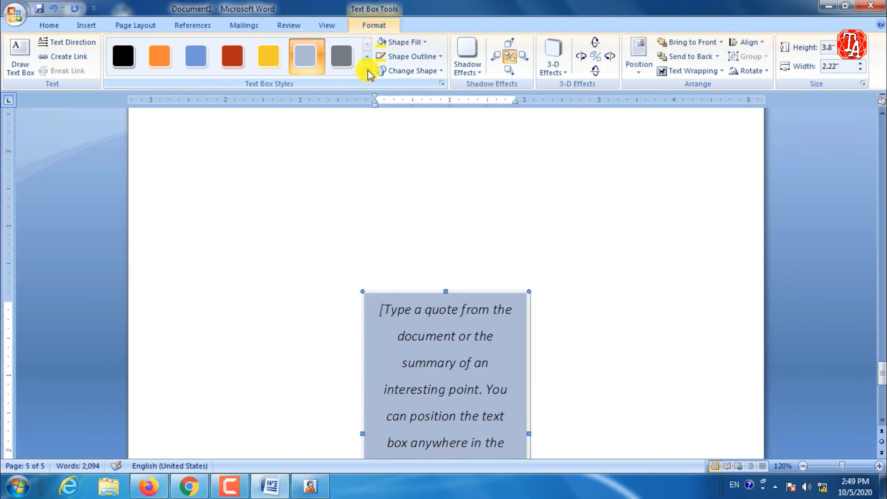
{"action": "left_click", "coordinate": [350, 64]}
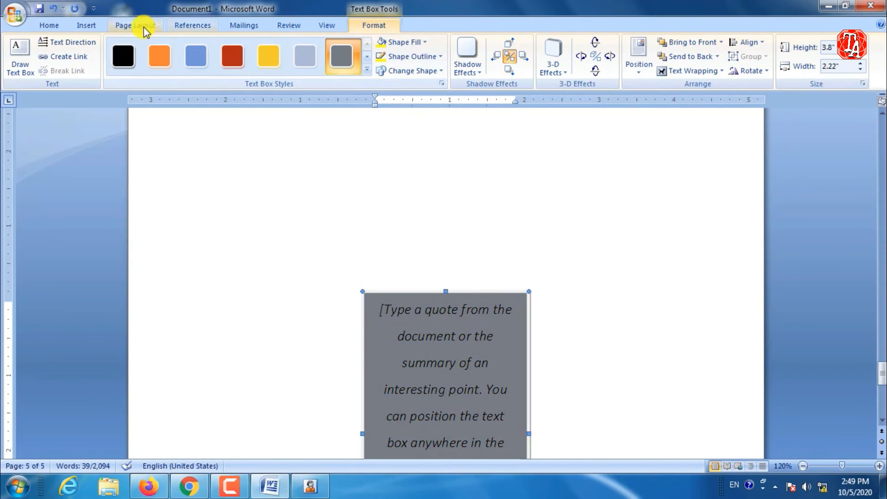
Select the words "When you create pictures" at the start of the second paragraph on page 3.
{"action": "left_click", "coordinate": [83, 26]}
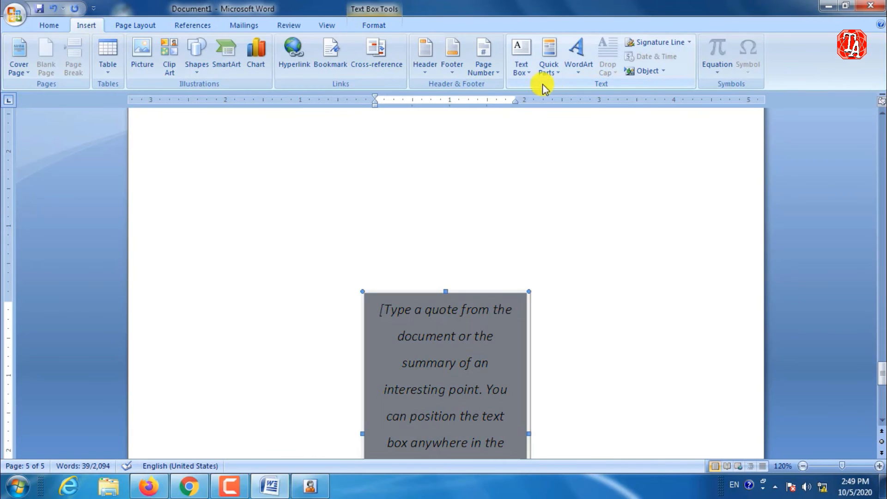
{"action": "left_click", "coordinate": [556, 74]}
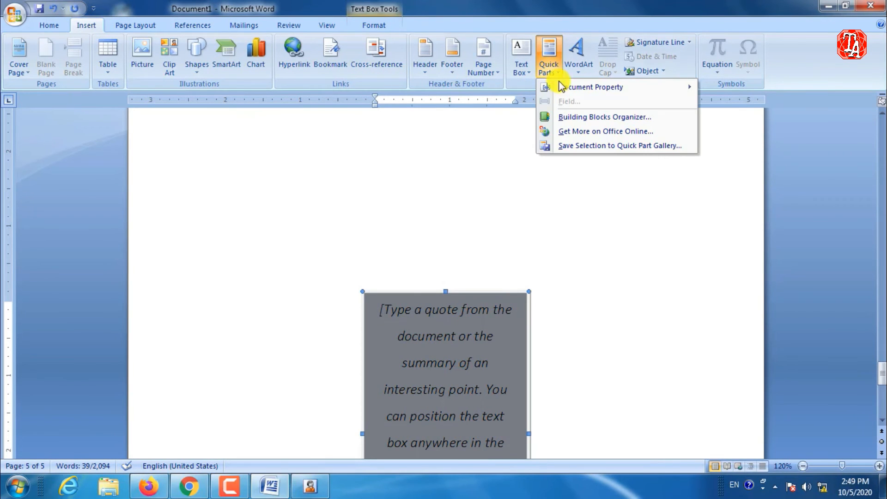
{"action": "mouse_move", "coordinate": [585, 88]}
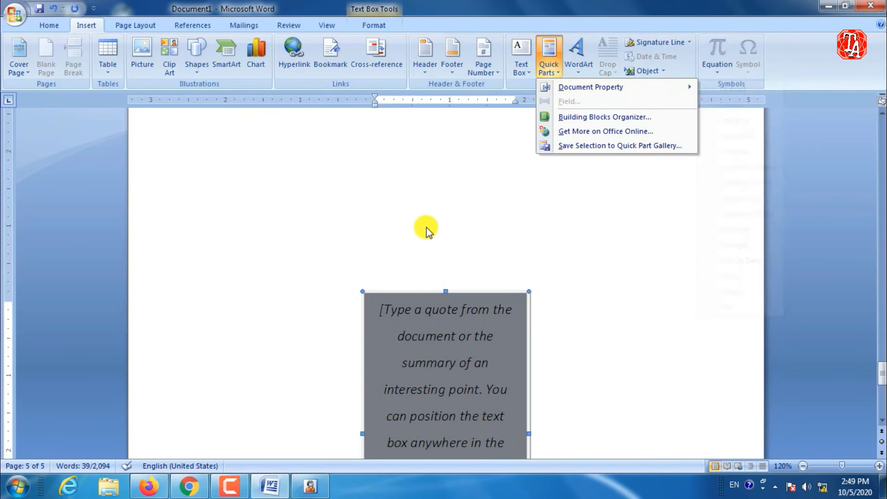
{"action": "scroll", "coordinate": [426, 231], "scroll_direction": "up", "scroll_amount": 4}
{"action": "scroll", "coordinate": [426, 231], "scroll_direction": "up", "scroll_amount": 15}
{"action": "scroll", "coordinate": [271, 276], "scroll_direction": "up", "scroll_amount": 5}
{"action": "scroll", "coordinate": [271, 276], "scroll_direction": "up", "scroll_amount": 12}
{"action": "scroll", "coordinate": [271, 272], "scroll_direction": "down", "scroll_amount": 3}
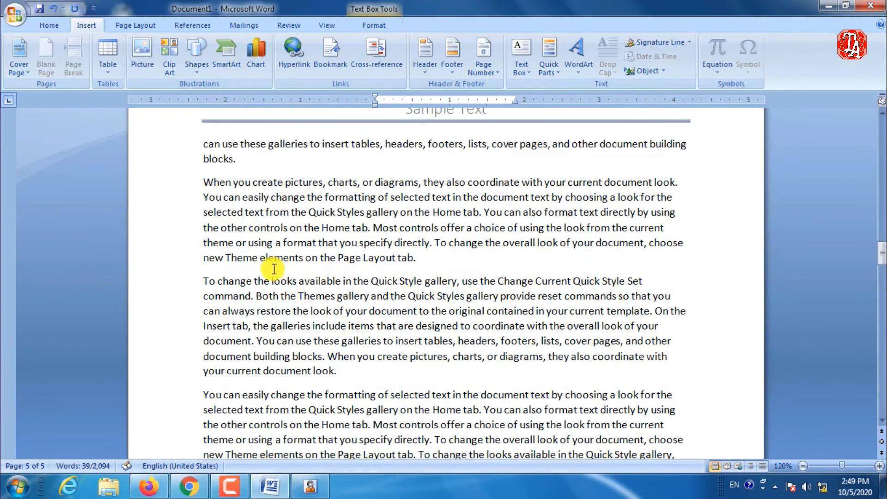
{"action": "left_click_drag", "start_coordinate": [203, 183], "coordinate": [316, 183]}
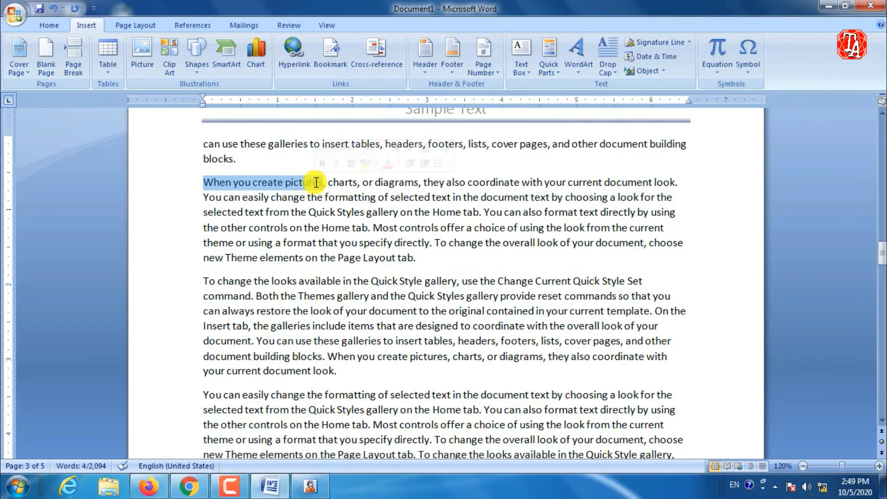
Try replacing the selected words with the Author document property, and undo the insertion.
{"action": "left_click", "coordinate": [556, 69]}
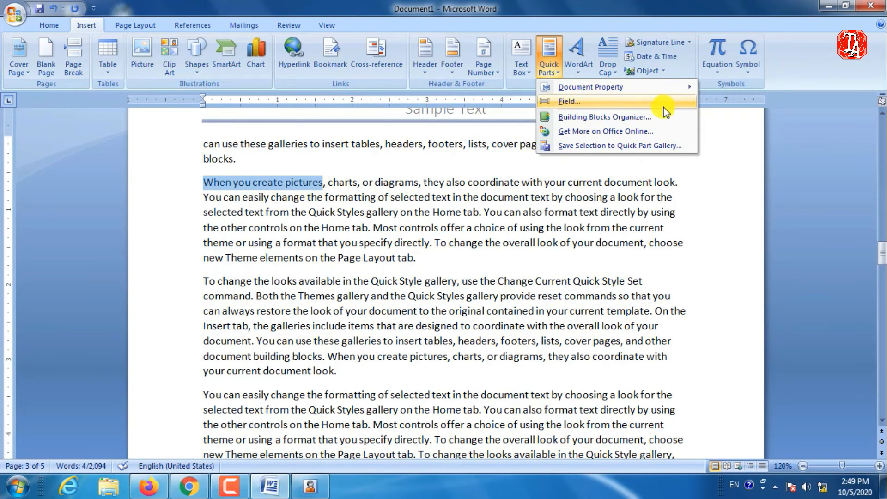
{"action": "mouse_move", "coordinate": [670, 87]}
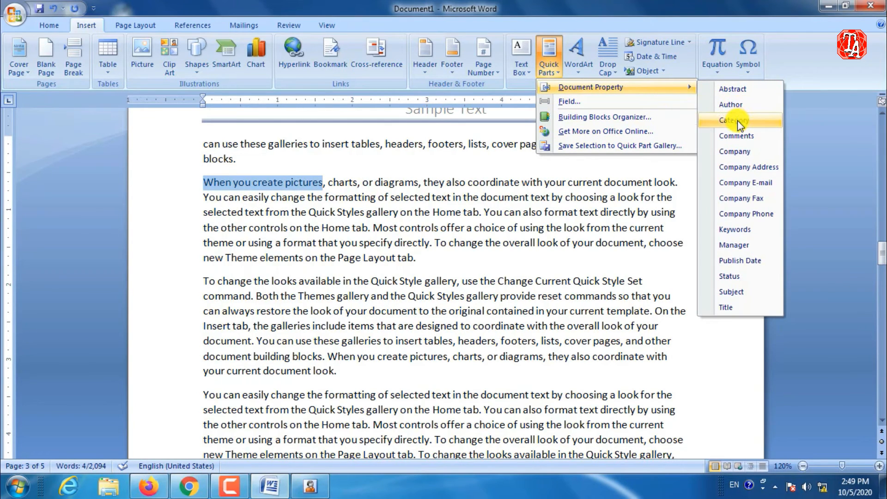
{"action": "left_click", "coordinate": [736, 107]}
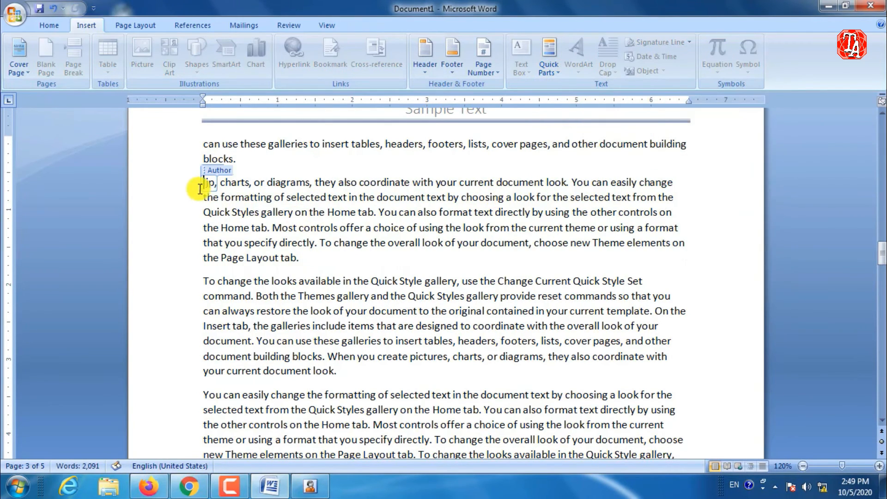
{"action": "key", "text": "ctrl+z"}
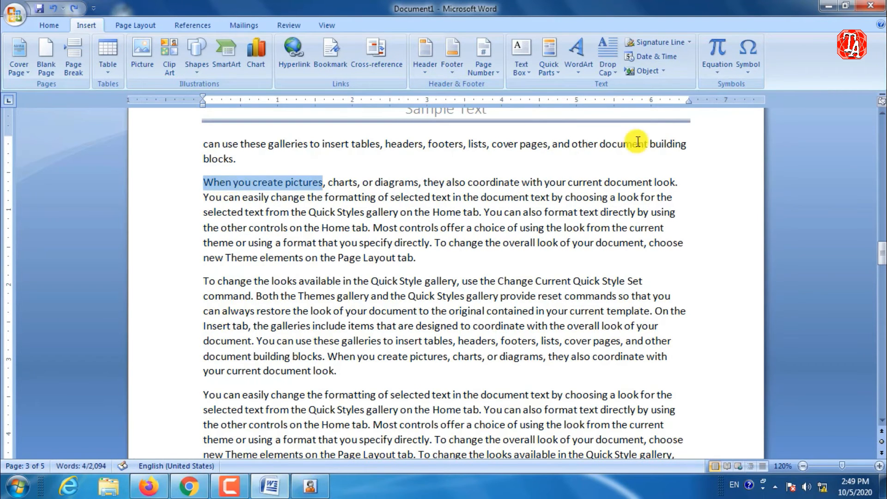
Try replacing the selected words with the Category document property, and undo the insertion.
{"action": "left_click", "coordinate": [561, 71]}
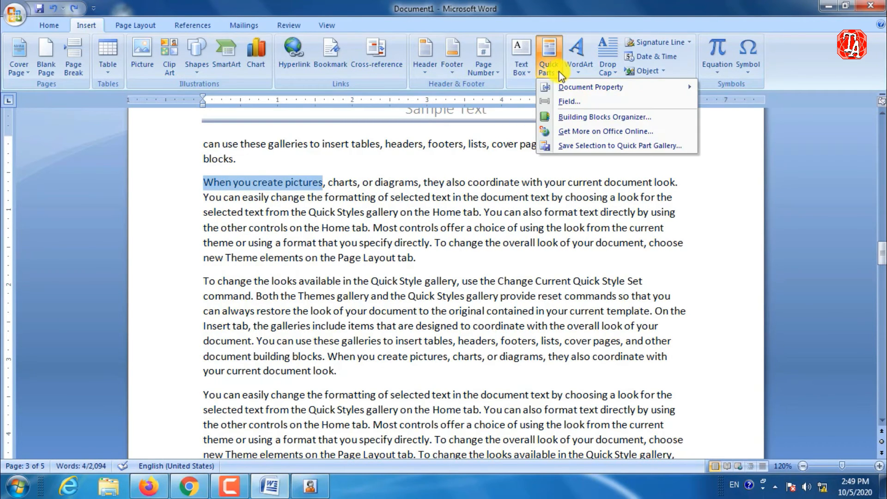
{"action": "mouse_move", "coordinate": [683, 88]}
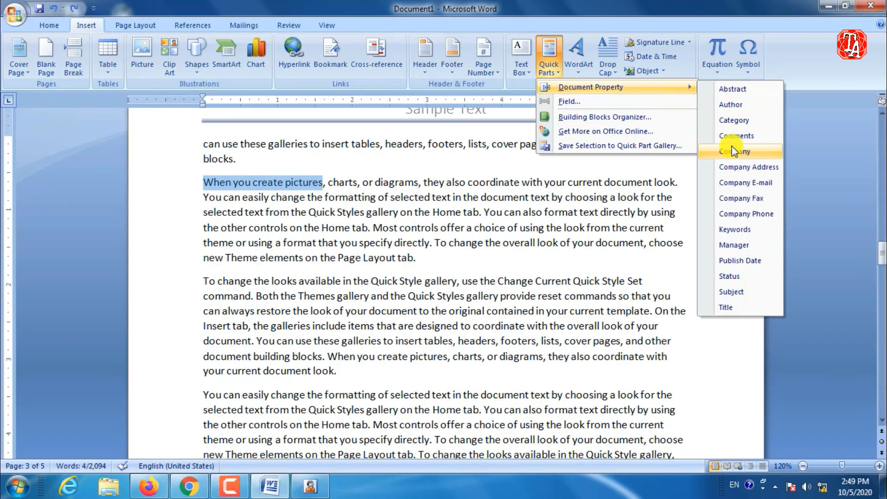
{"action": "left_click", "coordinate": [734, 120]}
{"action": "left_click", "coordinate": [252, 193]}
{"action": "left_click", "coordinate": [237, 185]}
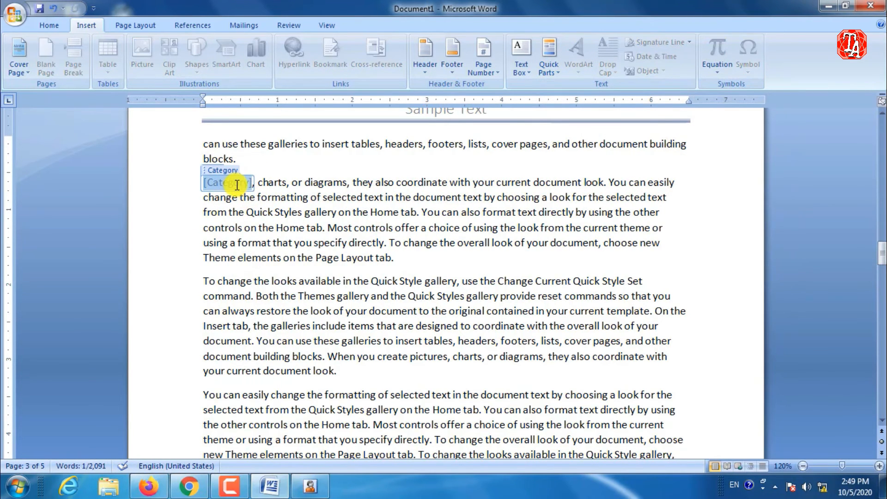
{"action": "key", "text": "ctrl+z"}
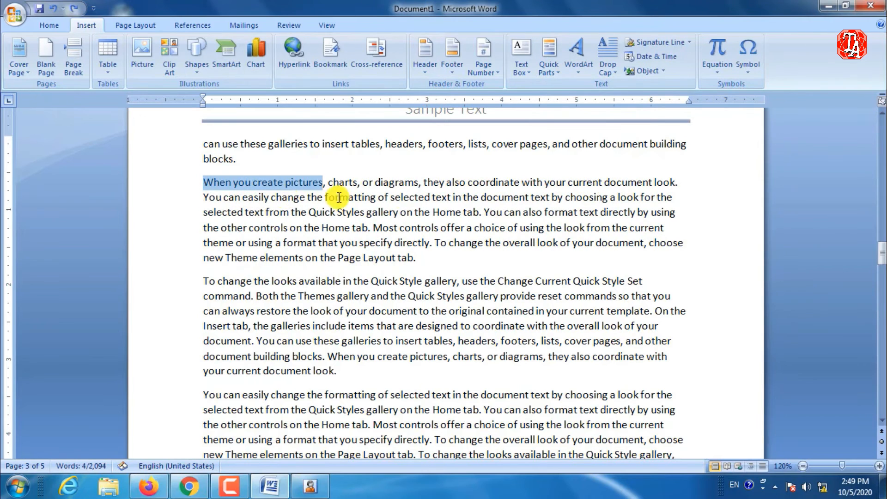
Examine the list of document properties available as Quick Parts and close it without inserting any.
{"action": "left_click", "coordinate": [558, 72]}
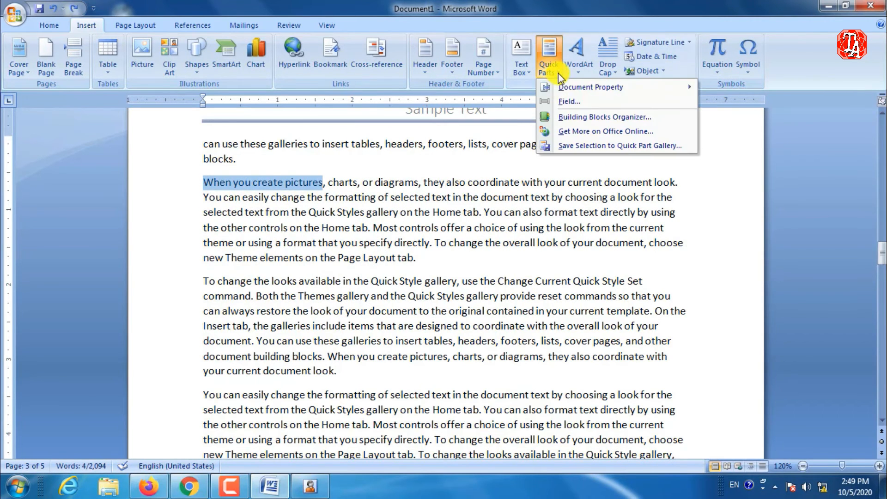
{"action": "mouse_move", "coordinate": [598, 88]}
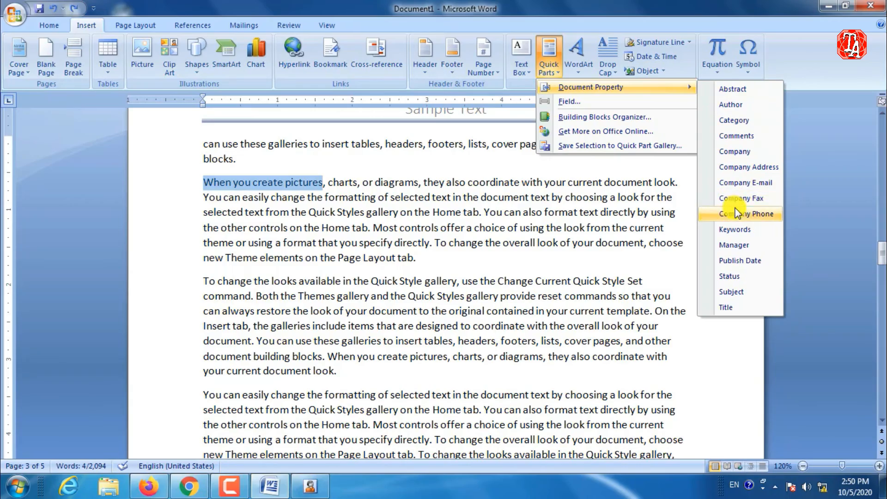
{"action": "left_click", "coordinate": [436, 258]}
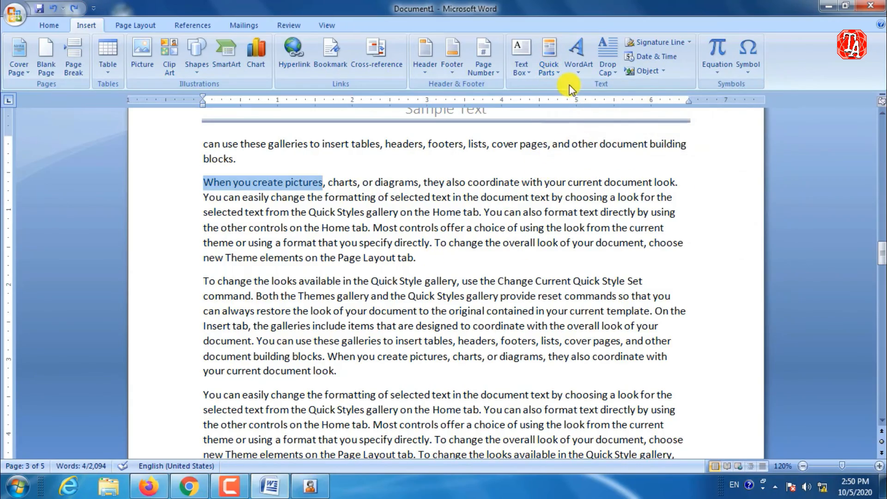
Turn the selected words "When you create pictures" into WordArt using the slanted purple gradient style in Impact, size 36.
{"action": "scroll", "coordinate": [569, 84], "scroll_direction": "down", "scroll_amount": 5}
{"action": "scroll", "coordinate": [526, 228], "scroll_direction": "down", "scroll_amount": 10}
{"action": "scroll", "coordinate": [525, 228], "scroll_direction": "up", "scroll_amount": 10}
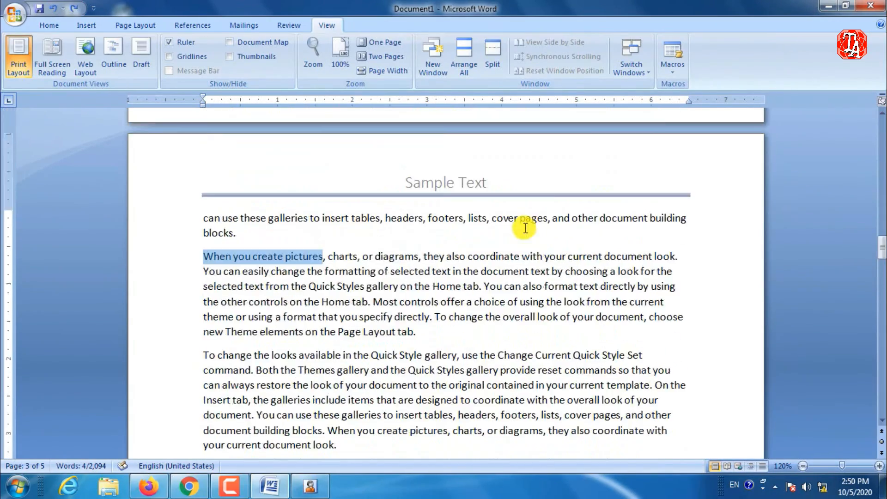
{"action": "left_click", "coordinate": [96, 24]}
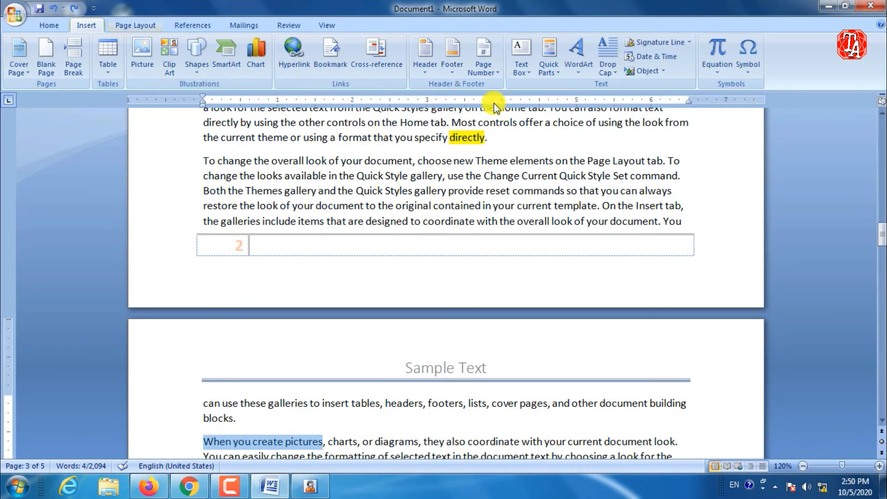
{"action": "left_click", "coordinate": [580, 69]}
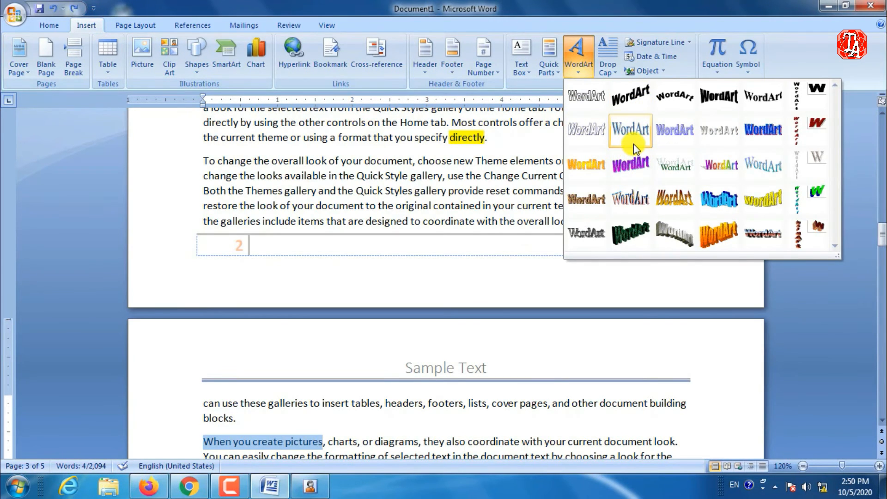
{"action": "left_click", "coordinate": [623, 170]}
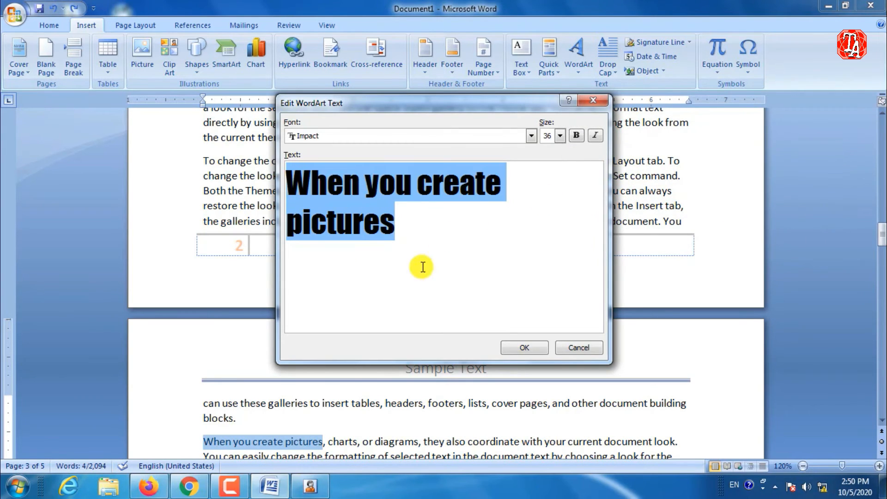
{"action": "left_click", "coordinate": [534, 346]}
Set the text wrapping of the "When you create pictures" WordArt to In Front of Text.
{"action": "scroll", "coordinate": [534, 314], "scroll_direction": "down", "scroll_amount": 8}
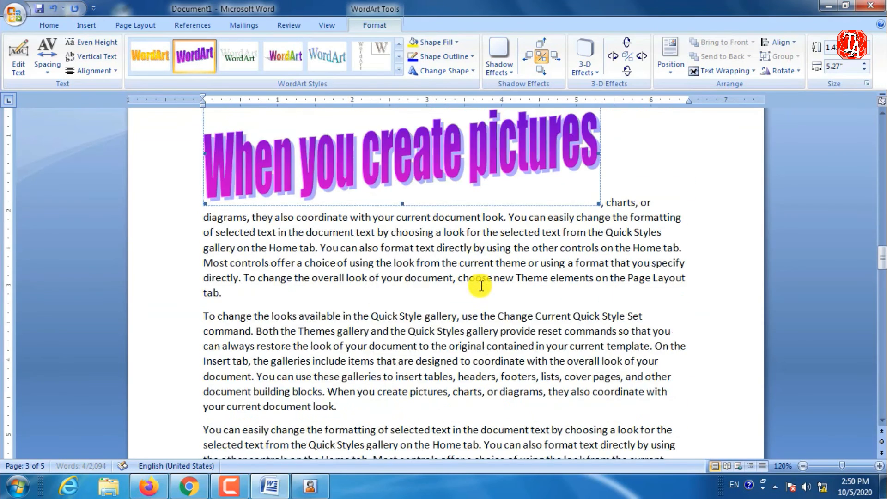
{"action": "scroll", "coordinate": [298, 275], "scroll_direction": "up", "scroll_amount": 5}
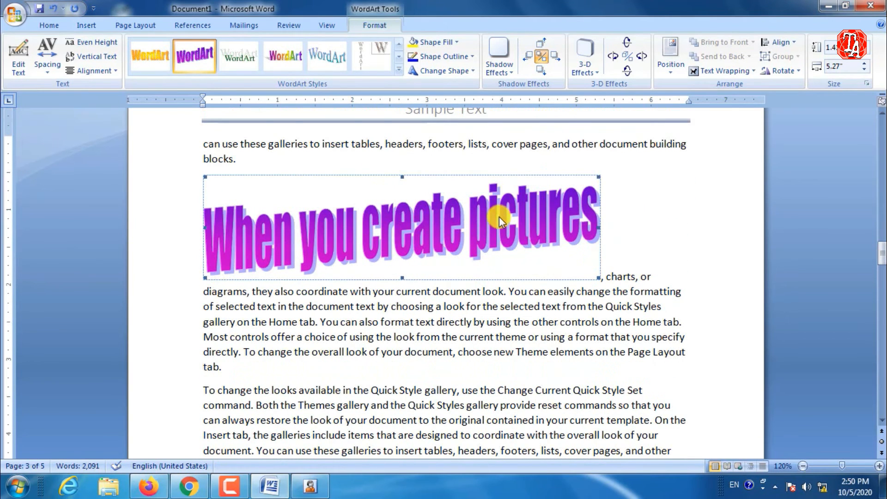
{"action": "left_click_drag", "start_coordinate": [498, 216], "coordinate": [471, 209]}
{"action": "left_click", "coordinate": [471, 210]}
{"action": "left_click", "coordinate": [741, 69]}
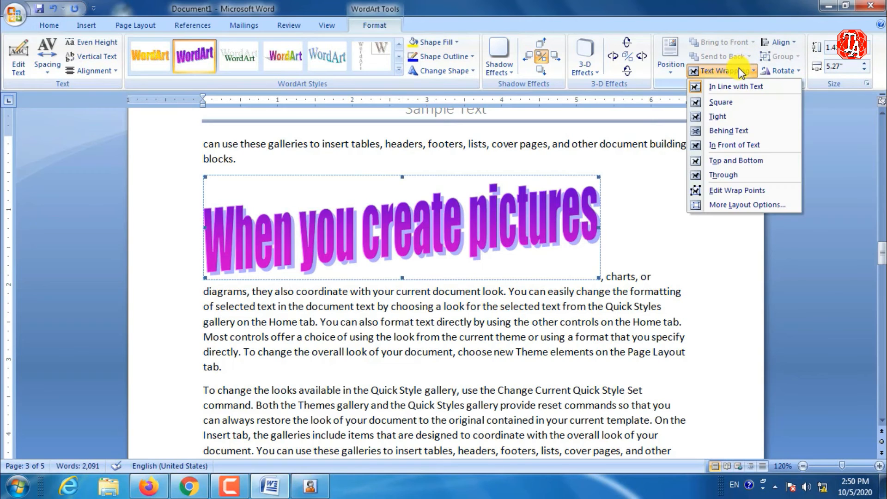
{"action": "left_click", "coordinate": [717, 144]}
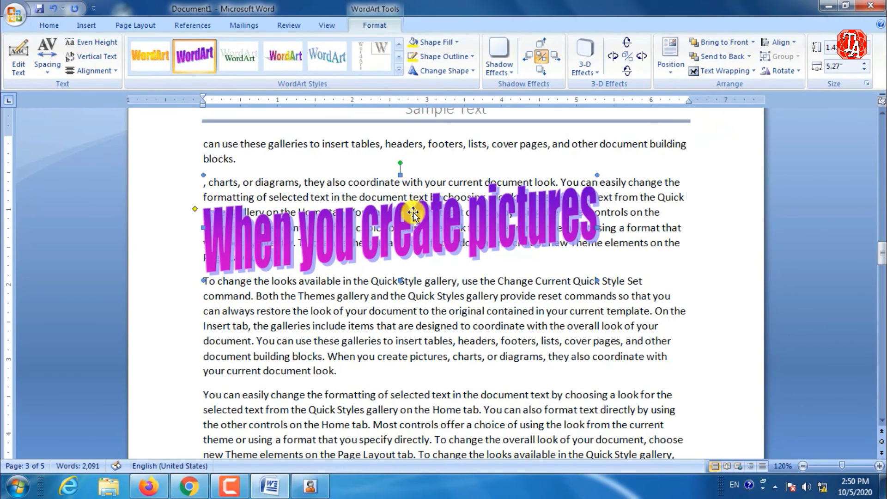
Move the WordArt up over the lower paragraphs of page 2 and shrink it to about 3 inches wide.
{"action": "scroll", "coordinate": [481, 275], "scroll_direction": "up", "scroll_amount": 6}
{"action": "scroll", "coordinate": [481, 276], "scroll_direction": "up", "scroll_amount": 1}
{"action": "left_click_drag", "start_coordinate": [481, 439], "coordinate": [441, 143]}
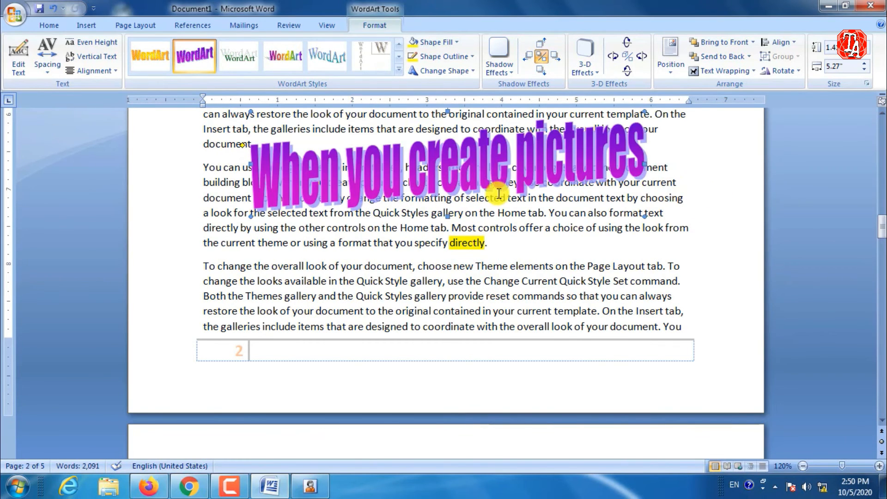
{"action": "left_click_drag", "start_coordinate": [248, 216], "coordinate": [431, 170]}
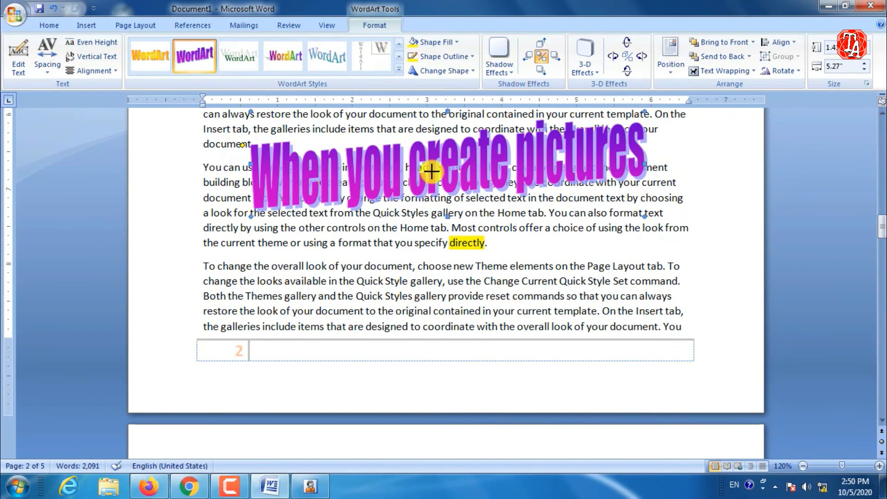
{"action": "left_click_drag", "start_coordinate": [505, 145], "coordinate": [413, 177]}
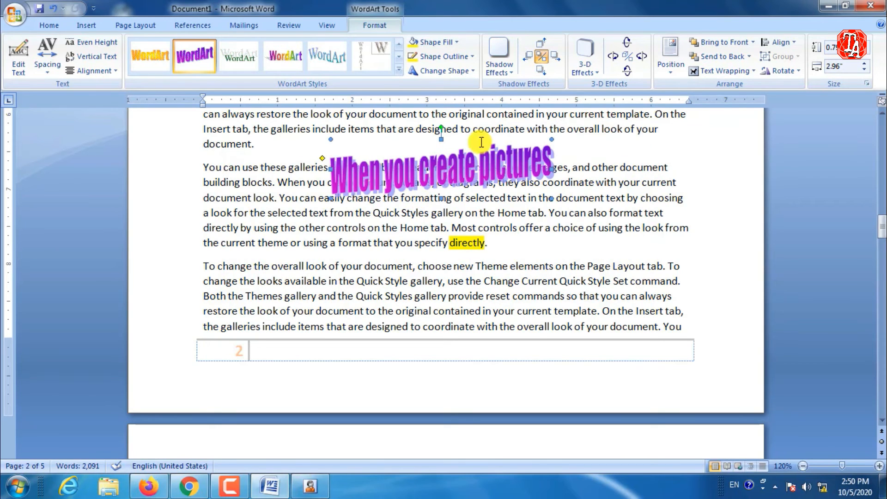
Add a drop cap to the first paragraph of page 1, trying In margin before settling on Dropped.
{"action": "left_click", "coordinate": [80, 27]}
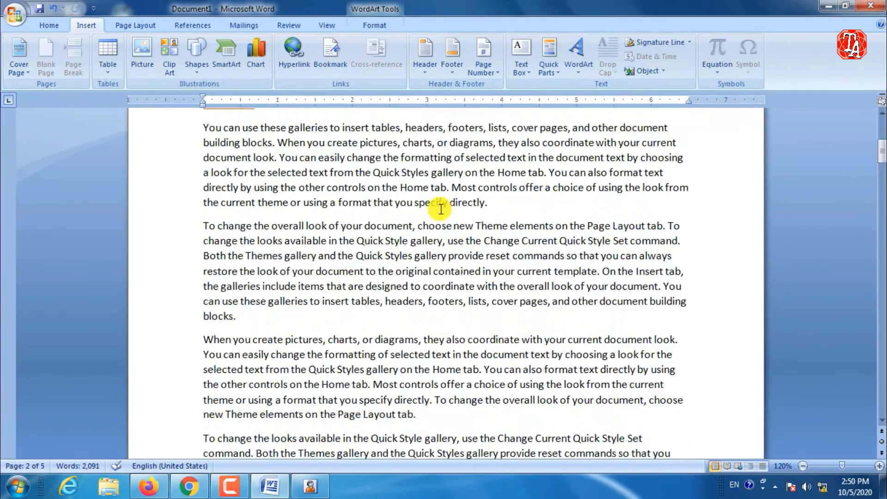
{"action": "scroll", "coordinate": [441, 209], "scroll_direction": "up", "scroll_amount": 6}
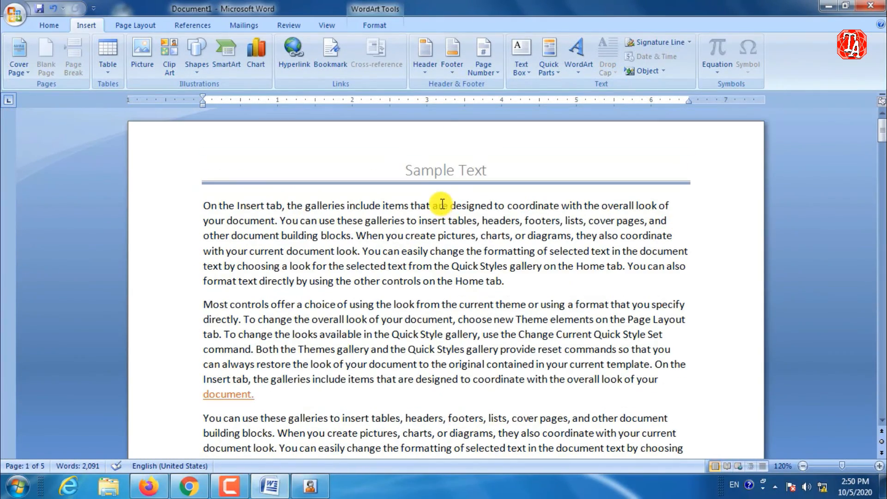
{"action": "left_click_drag", "start_coordinate": [202, 203], "coordinate": [586, 275]}
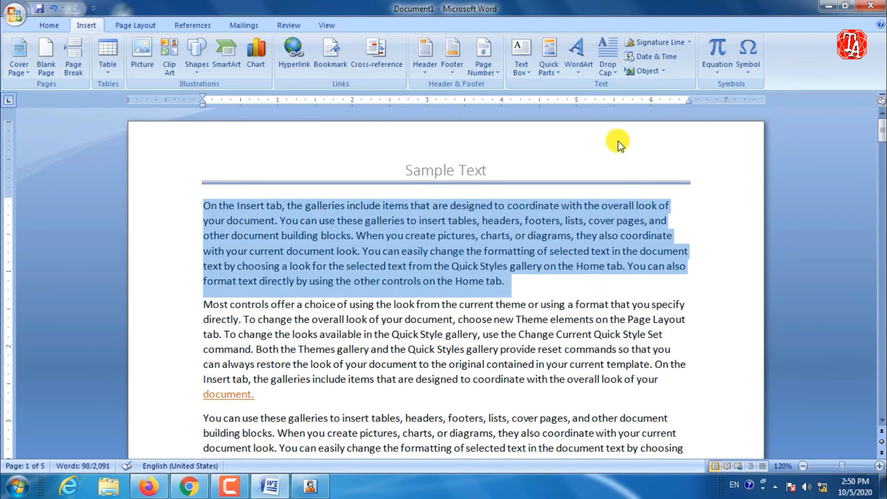
{"action": "left_click", "coordinate": [614, 71]}
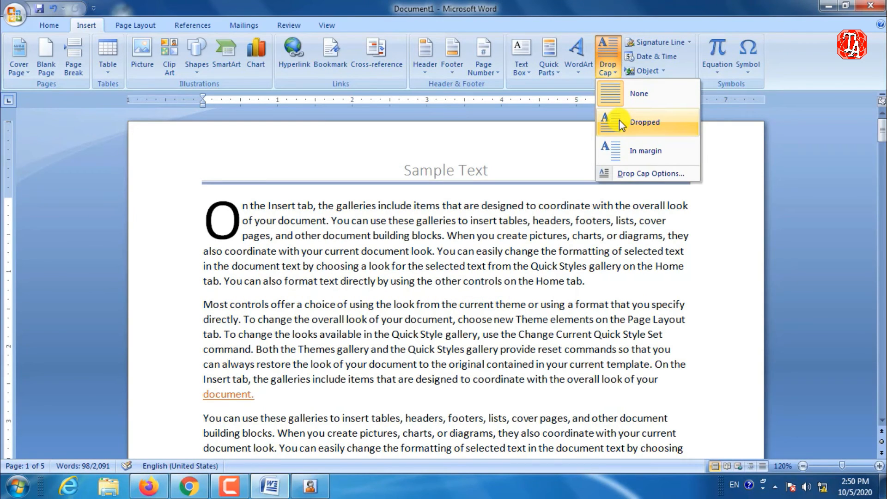
{"action": "left_click", "coordinate": [612, 148]}
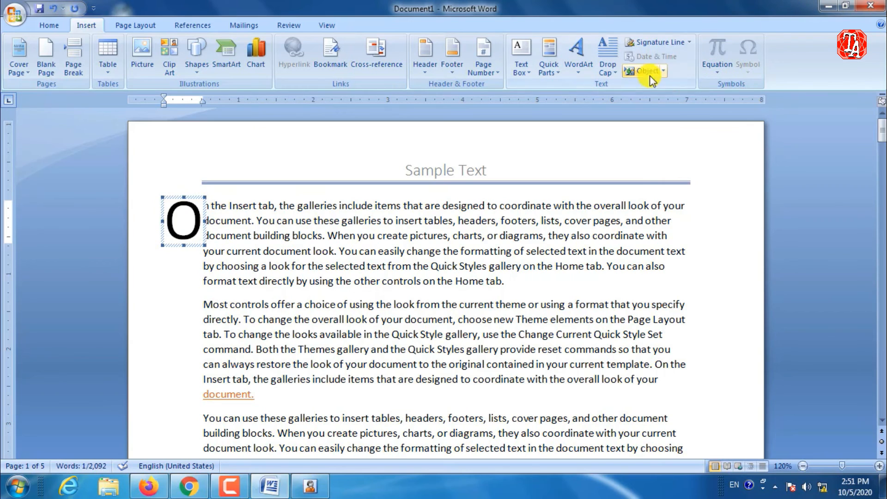
{"action": "left_click", "coordinate": [609, 69]}
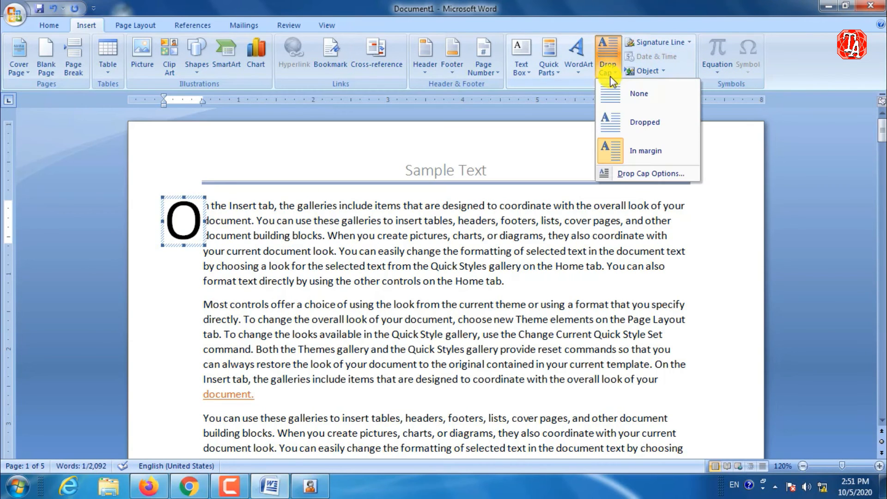
{"action": "left_click", "coordinate": [632, 132]}
{"action": "left_click", "coordinate": [572, 236]}
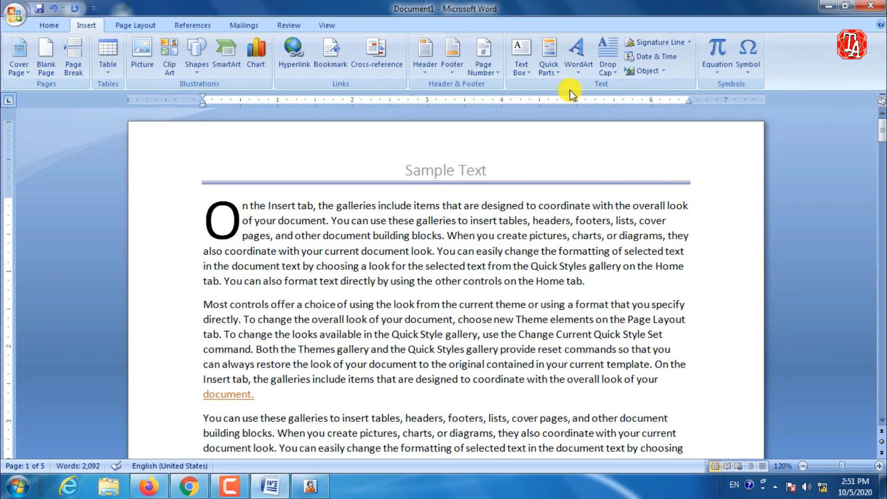
{"action": "left_click", "coordinate": [608, 71]}
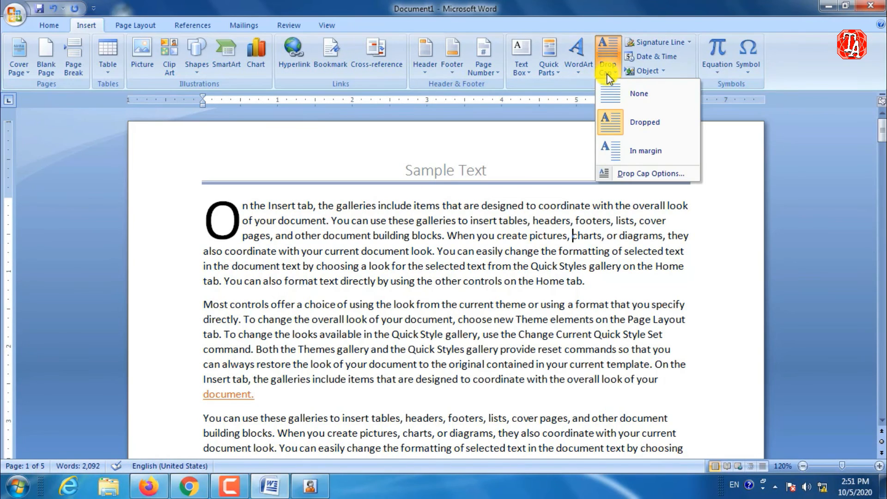
{"action": "left_click", "coordinate": [608, 74]}
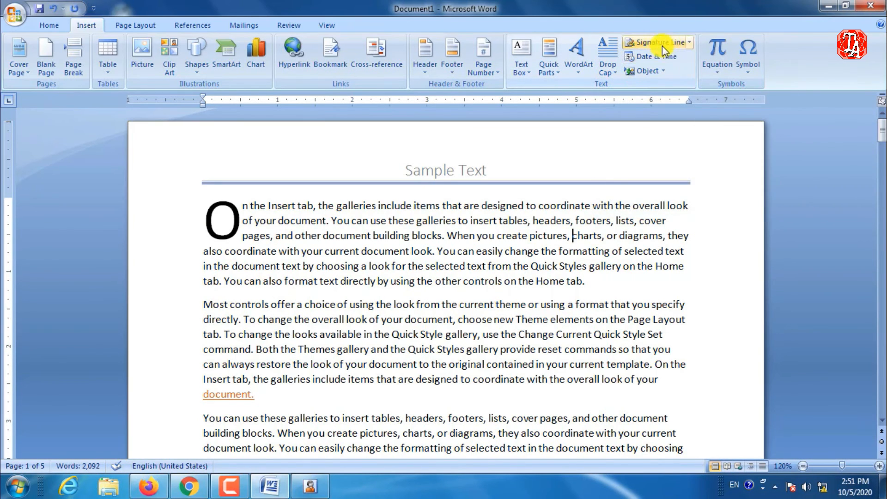
Insert the date at the start of the second paragraph using the 5-Oct-20 format.
{"action": "scroll", "coordinate": [245, 266], "scroll_direction": "down", "scroll_amount": 2}
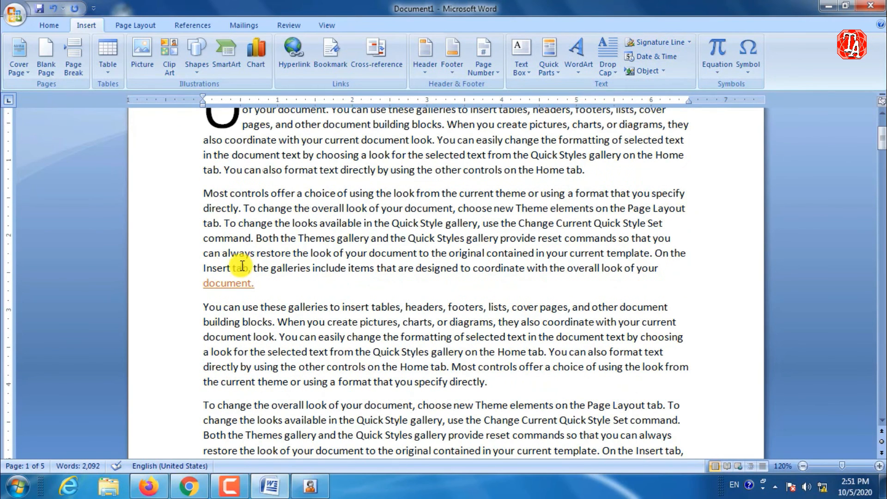
{"action": "left_click", "coordinate": [203, 192]}
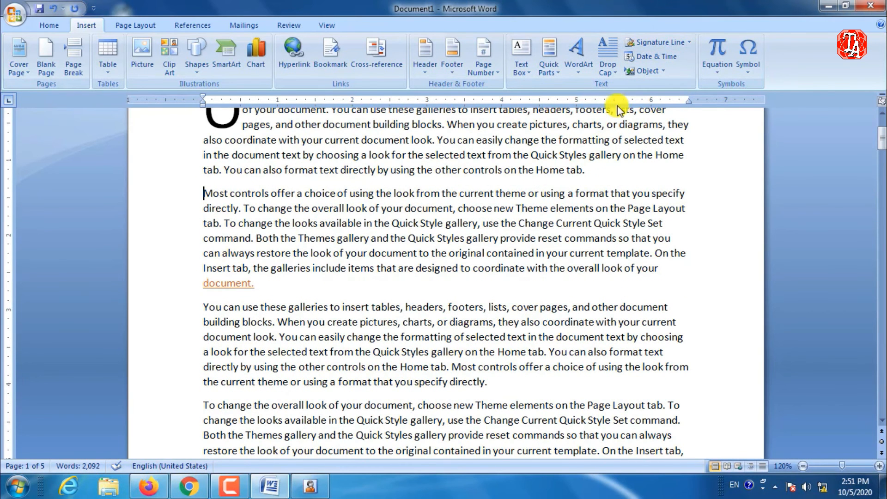
{"action": "left_click", "coordinate": [643, 57]}
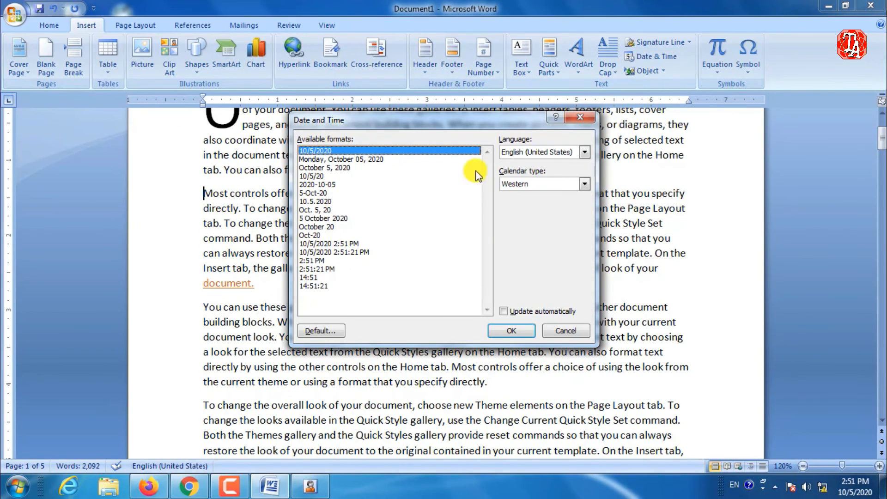
{"action": "left_click", "coordinate": [306, 192]}
{"action": "left_click", "coordinate": [507, 331]}
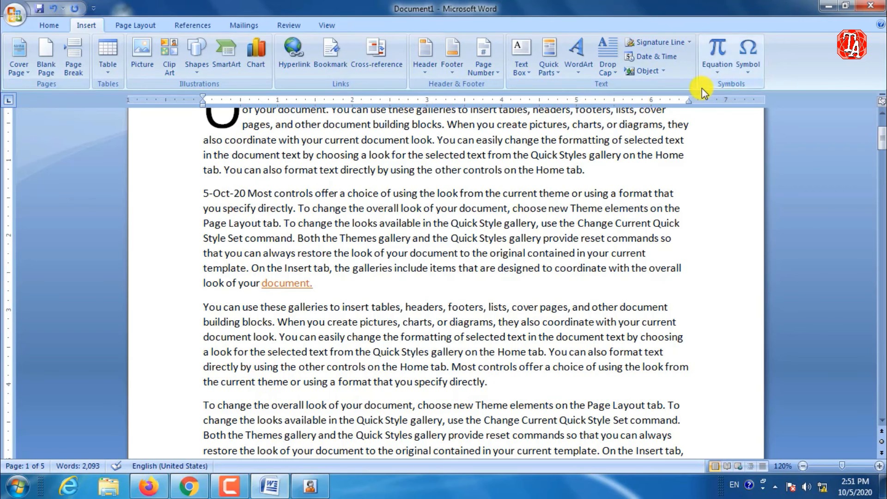
{"action": "scroll", "coordinate": [702, 88], "scroll_direction": "down", "scroll_amount": 3}
{"action": "scroll", "coordinate": [206, 68], "scroll_direction": "up", "scroll_amount": 4}
{"action": "left_click", "coordinate": [90, 27]}
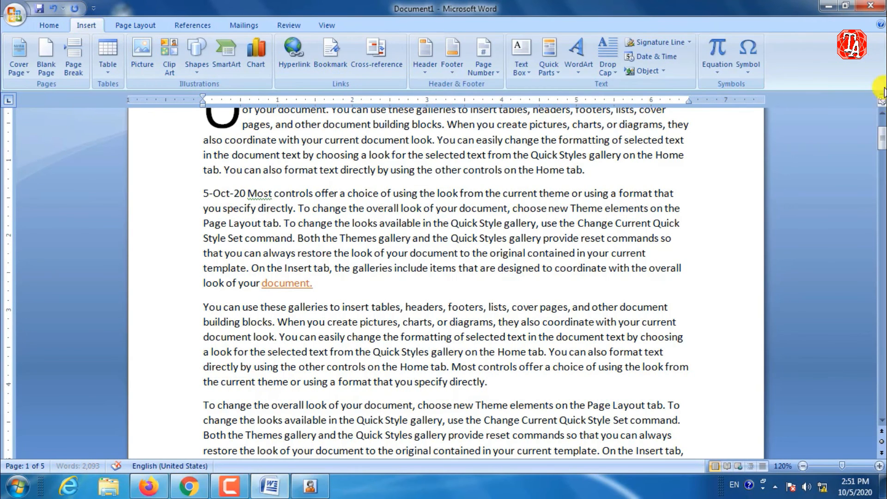
{"action": "scroll", "coordinate": [744, 68], "scroll_direction": "down", "scroll_amount": 5}
{"action": "scroll", "coordinate": [744, 69], "scroll_direction": "up", "scroll_amount": 5}
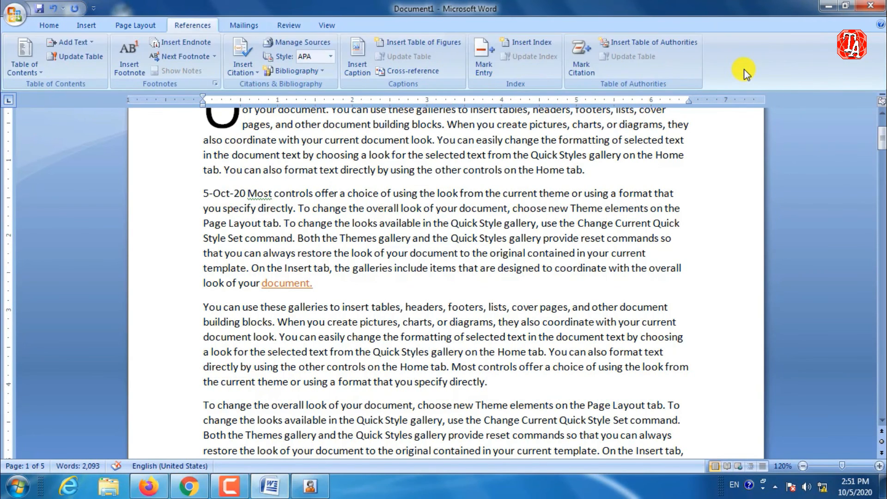
Insert the built-in Trig Identity 2 equation directly after the date in the second paragraph.
{"action": "left_click", "coordinate": [722, 74]}
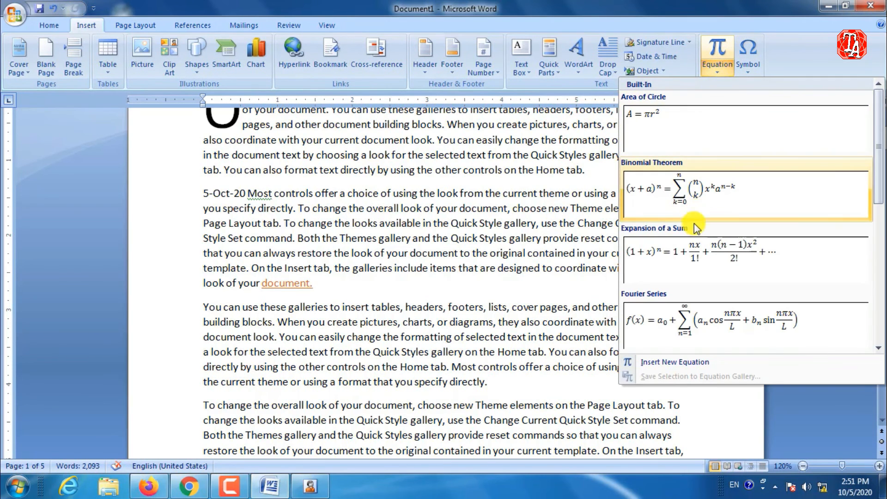
{"action": "scroll", "coordinate": [696, 221], "scroll_direction": "down", "scroll_amount": 5}
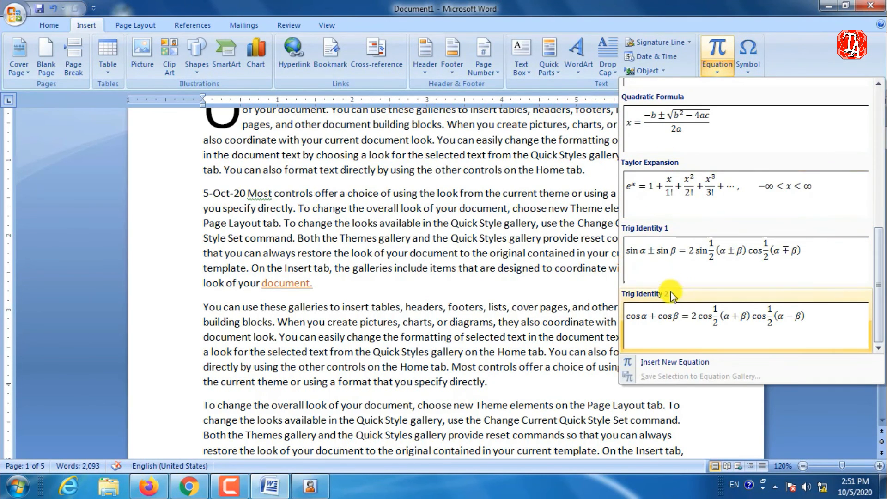
{"action": "left_click", "coordinate": [689, 326]}
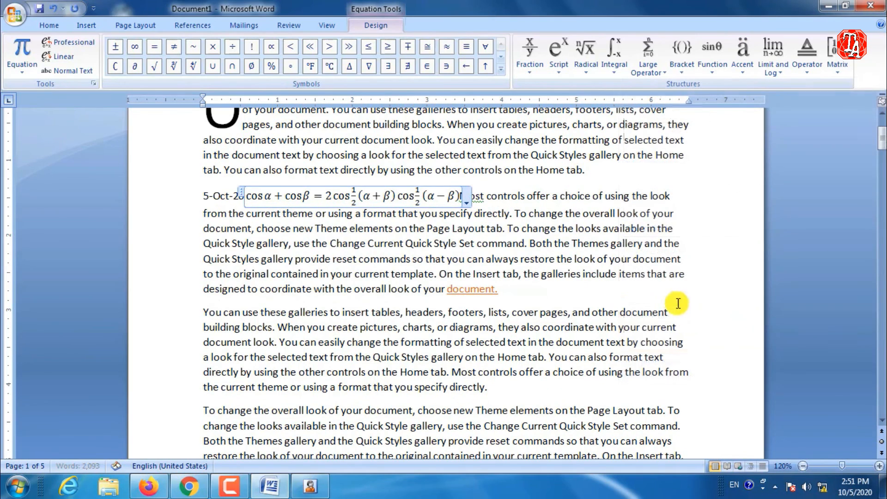
Add the symbols °F, °C, ∇ and ∃ after the first β in the equation.
{"action": "double_click", "coordinate": [307, 197]}
{"action": "left_click", "coordinate": [312, 66]}
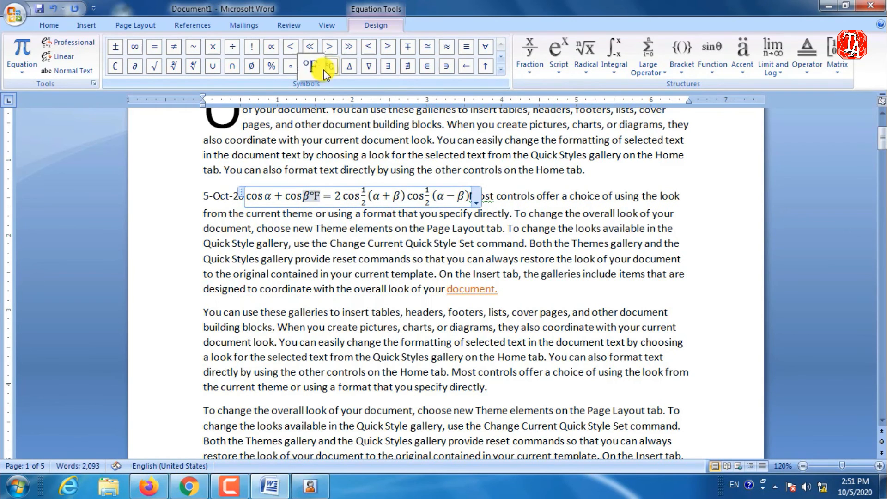
{"action": "left_click", "coordinate": [329, 67]}
{"action": "left_click", "coordinate": [369, 67]}
{"action": "left_click", "coordinate": [384, 66]}
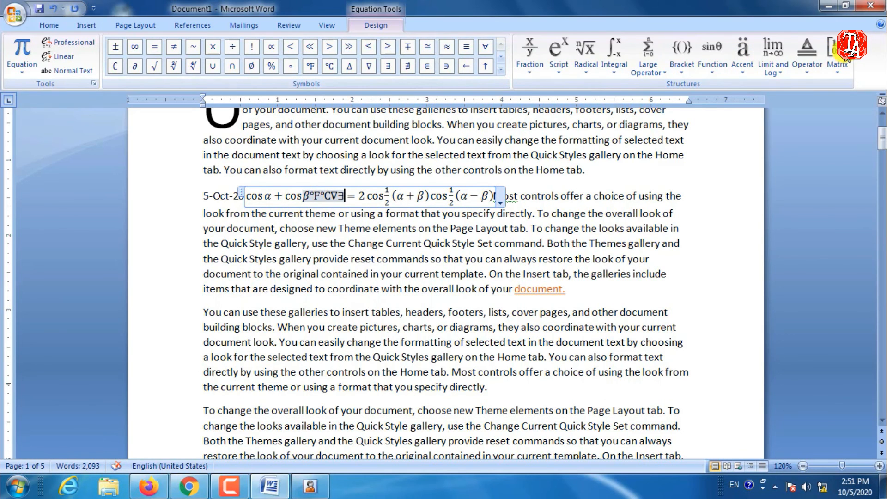
Add the double right arrow operator with a placeholder beneath it after ∃, and view the matrix and script structures without inserting any.
{"action": "left_click", "coordinate": [807, 67]}
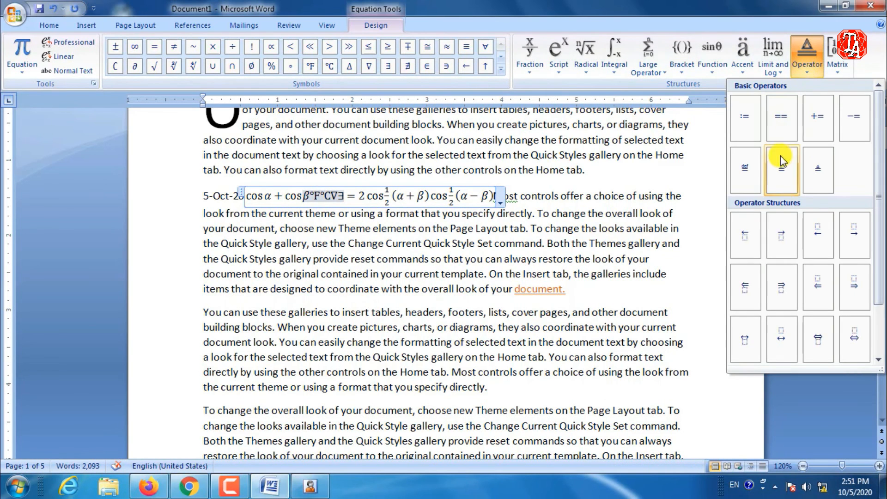
{"action": "left_click", "coordinate": [781, 287]}
{"action": "left_click", "coordinate": [837, 59]}
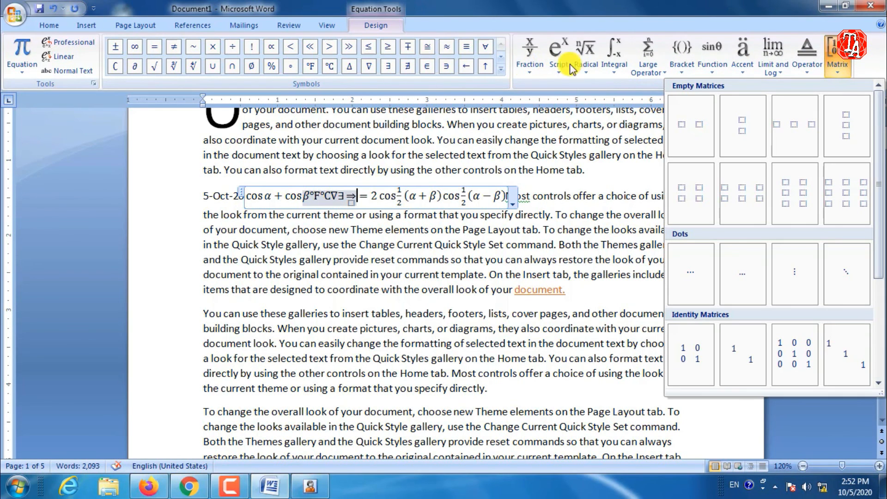
{"action": "left_click", "coordinate": [556, 76]}
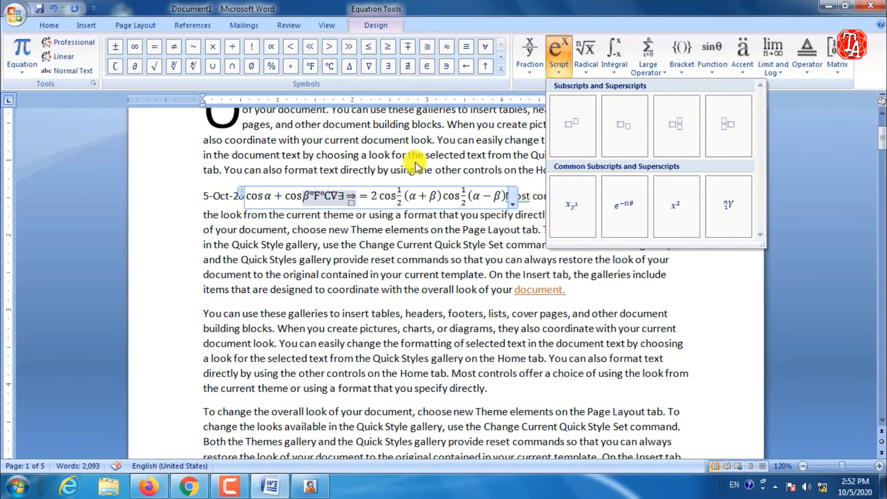
Insert the symbols α, β and the Wingdings six-pointed star after the arrow in the equation.
{"action": "left_click", "coordinate": [79, 28]}
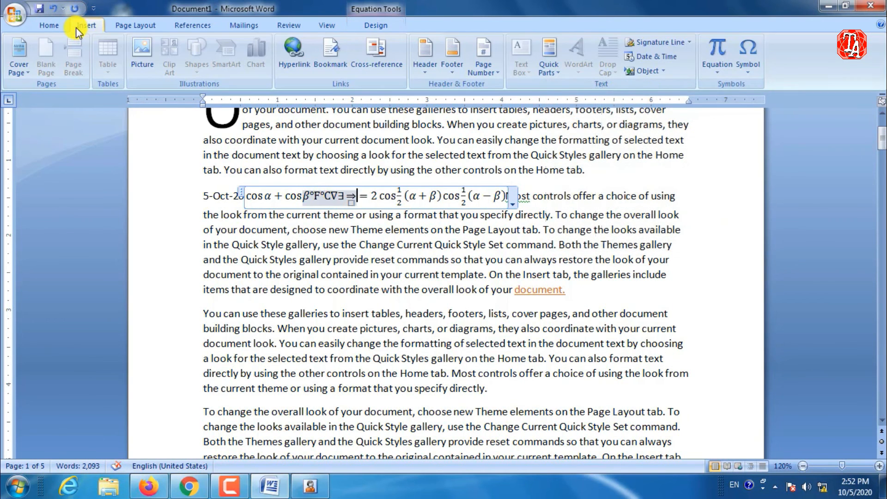
{"action": "left_click", "coordinate": [754, 72]}
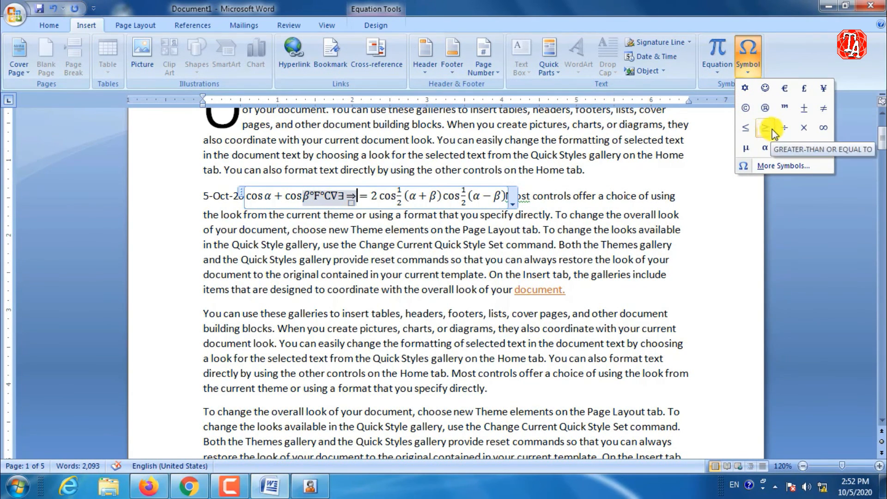
{"action": "left_click", "coordinate": [765, 149]}
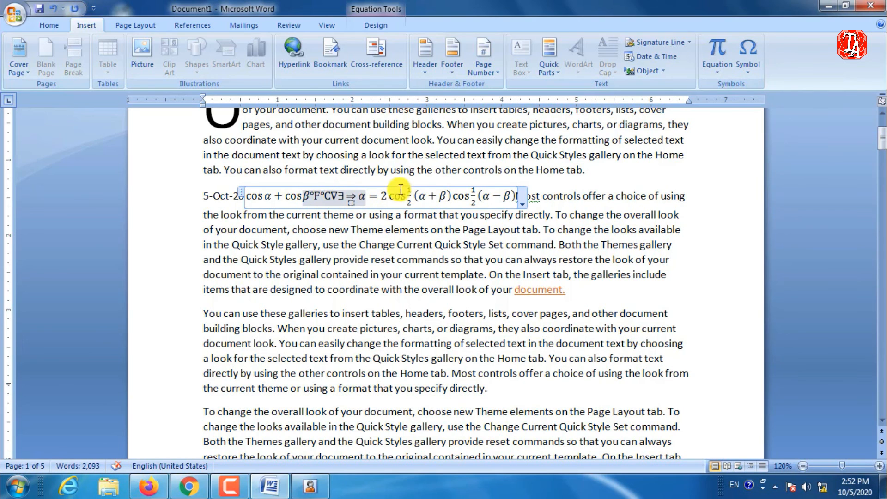
{"action": "left_click", "coordinate": [753, 69]}
{"action": "left_click", "coordinate": [786, 149]}
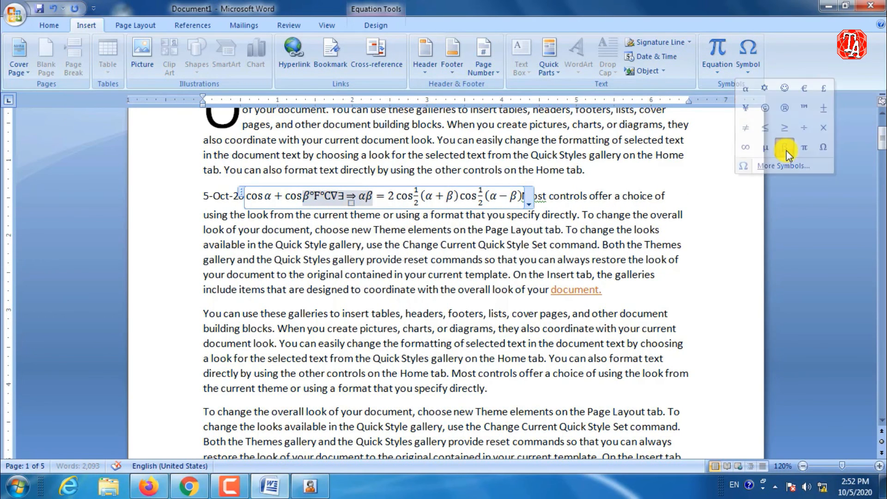
{"action": "left_click", "coordinate": [746, 70]}
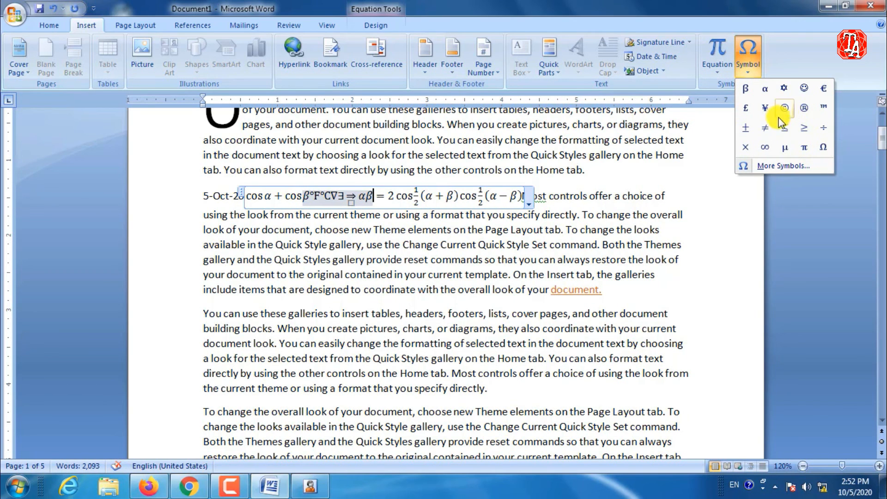
{"action": "left_click", "coordinate": [786, 90]}
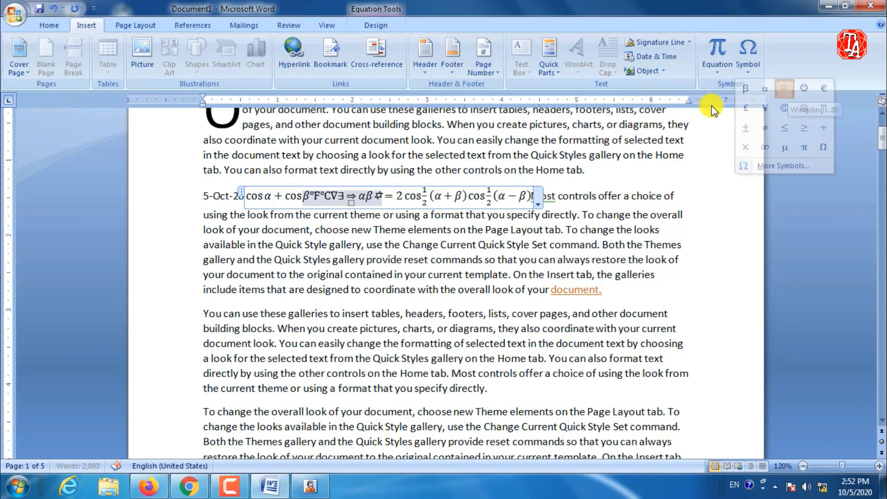
Enlarge the equation's font size to 48.
{"action": "left_click_drag", "start_coordinate": [369, 196], "coordinate": [384, 196]}
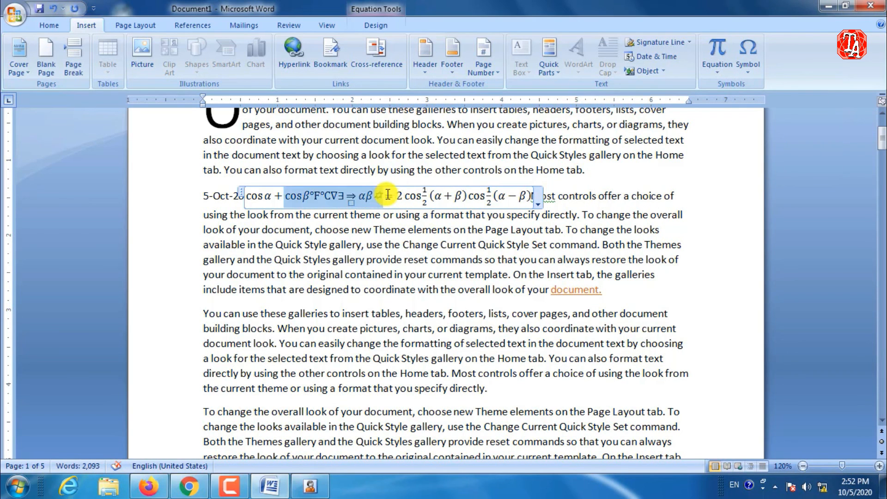
{"action": "left_click", "coordinate": [59, 28]}
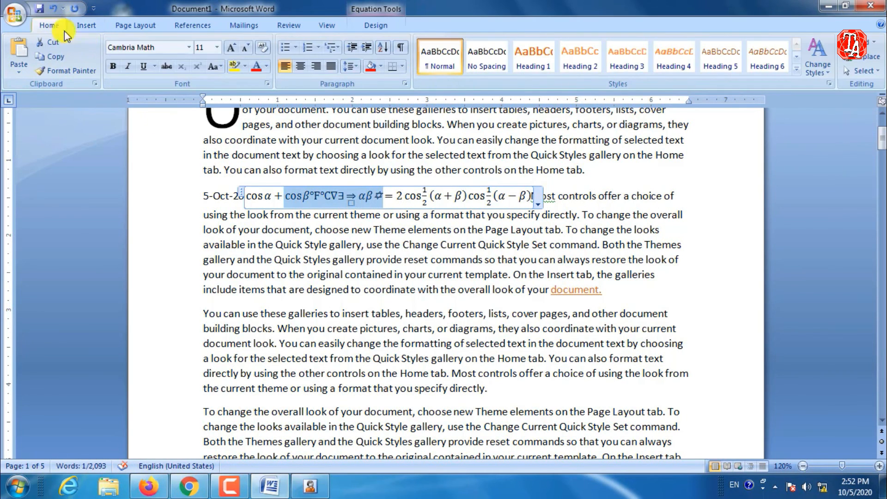
{"action": "left_click", "coordinate": [230, 49]}
{"action": "left_click", "coordinate": [230, 48]}
{"action": "left_click", "coordinate": [230, 49]}
{"action": "left_click", "coordinate": [230, 49]}
{"action": "left_click", "coordinate": [230, 48]}
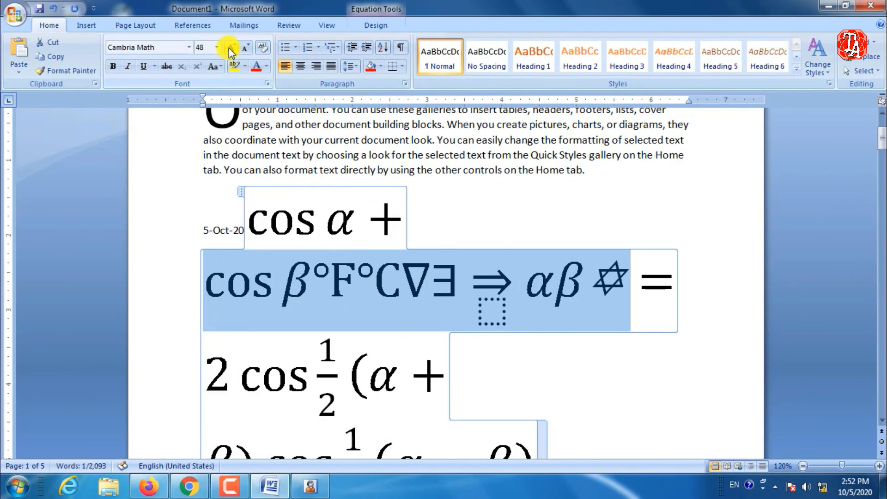
Shrink the equation's font until it is clearly smaller than the surrounding body text.
{"action": "left_click", "coordinate": [244, 48]}
{"action": "left_click", "coordinate": [244, 48]}
{"action": "left_click", "coordinate": [244, 48]}
{"action": "left_click", "coordinate": [244, 48]}
{"action": "left_click", "coordinate": [245, 48]}
{"action": "left_click", "coordinate": [245, 48]}
{"action": "left_click", "coordinate": [245, 48]}
{"action": "left_click", "coordinate": [245, 48]}
{"action": "left_click", "coordinate": [244, 48]}
{"action": "left_click", "coordinate": [245, 48]}
{"action": "left_click", "coordinate": [245, 48]}
{"action": "left_click", "coordinate": [245, 48]}
{"action": "left_click", "coordinate": [245, 48]}
{"action": "left_click", "coordinate": [245, 48]}
{"action": "left_click", "coordinate": [245, 48]}
{"action": "left_click", "coordinate": [103, 28]}
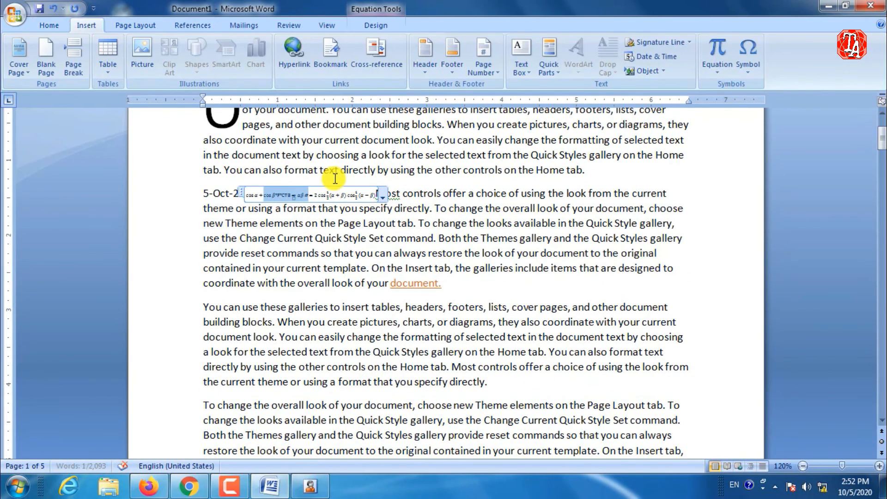